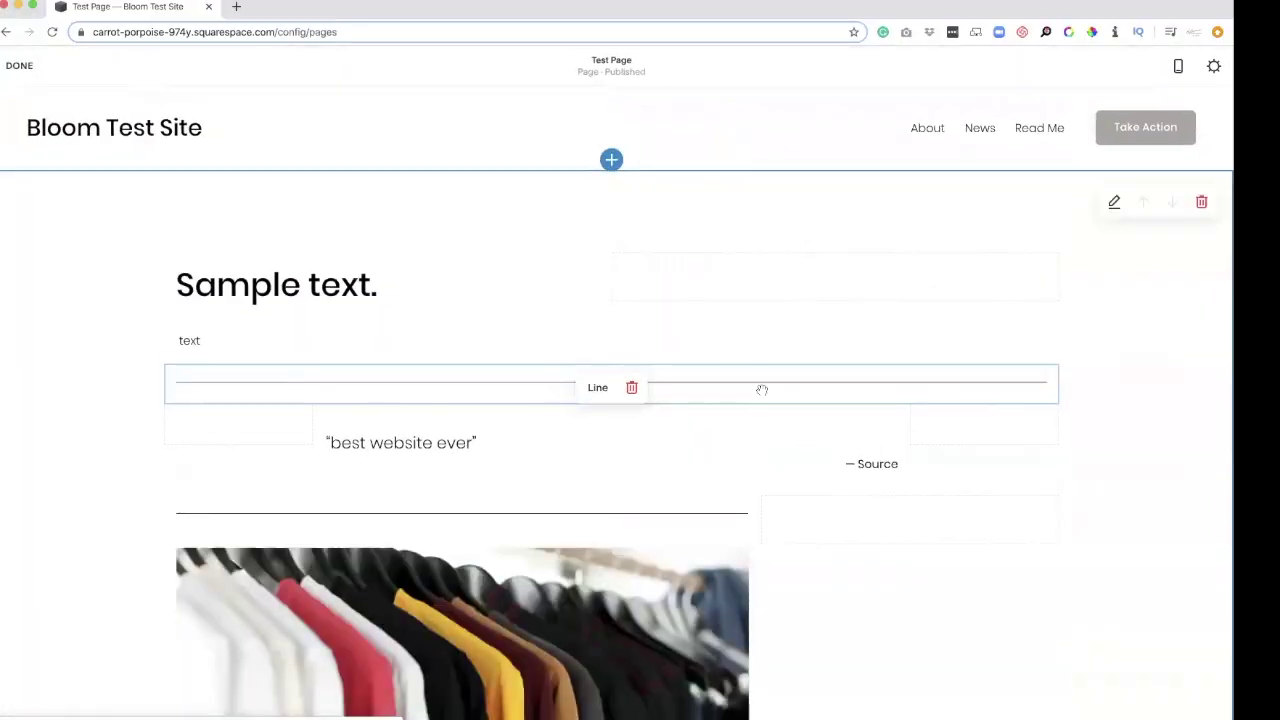
- Insert a Form block above the "Sample text." heading and name the form "Contact form on contact page"
left_click(152, 252)
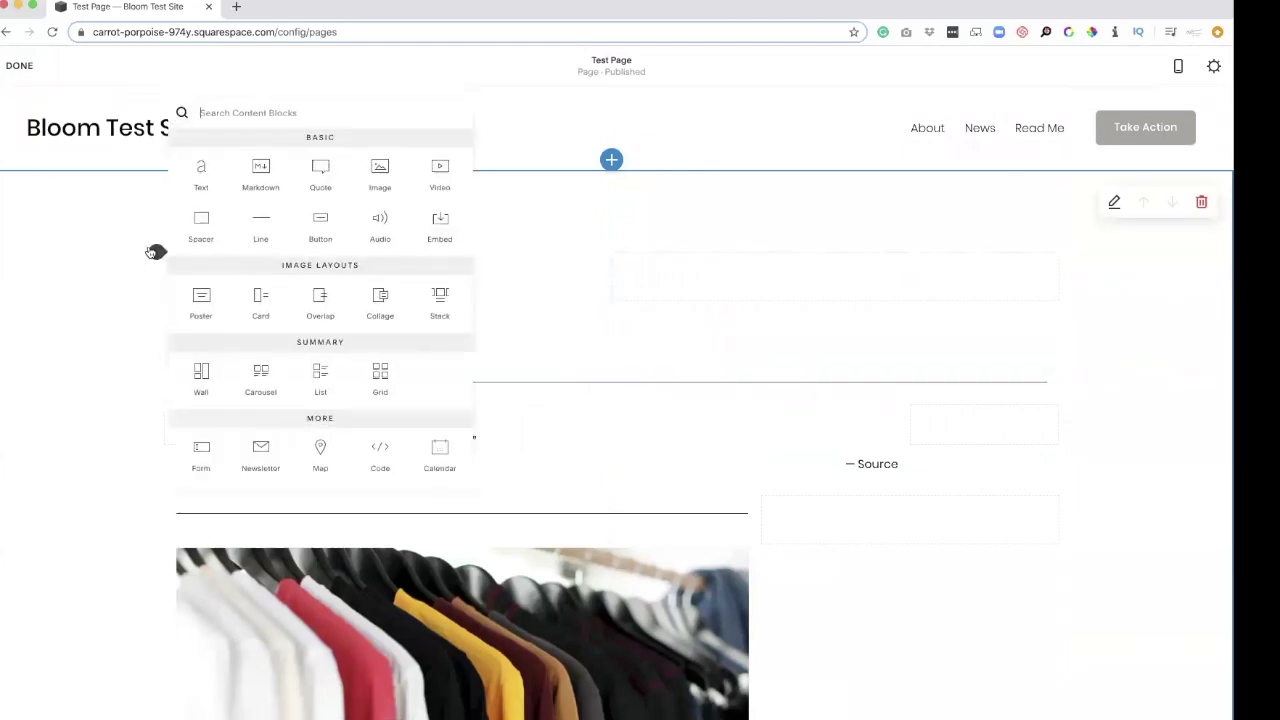
scroll(214, 334, "down", 3)
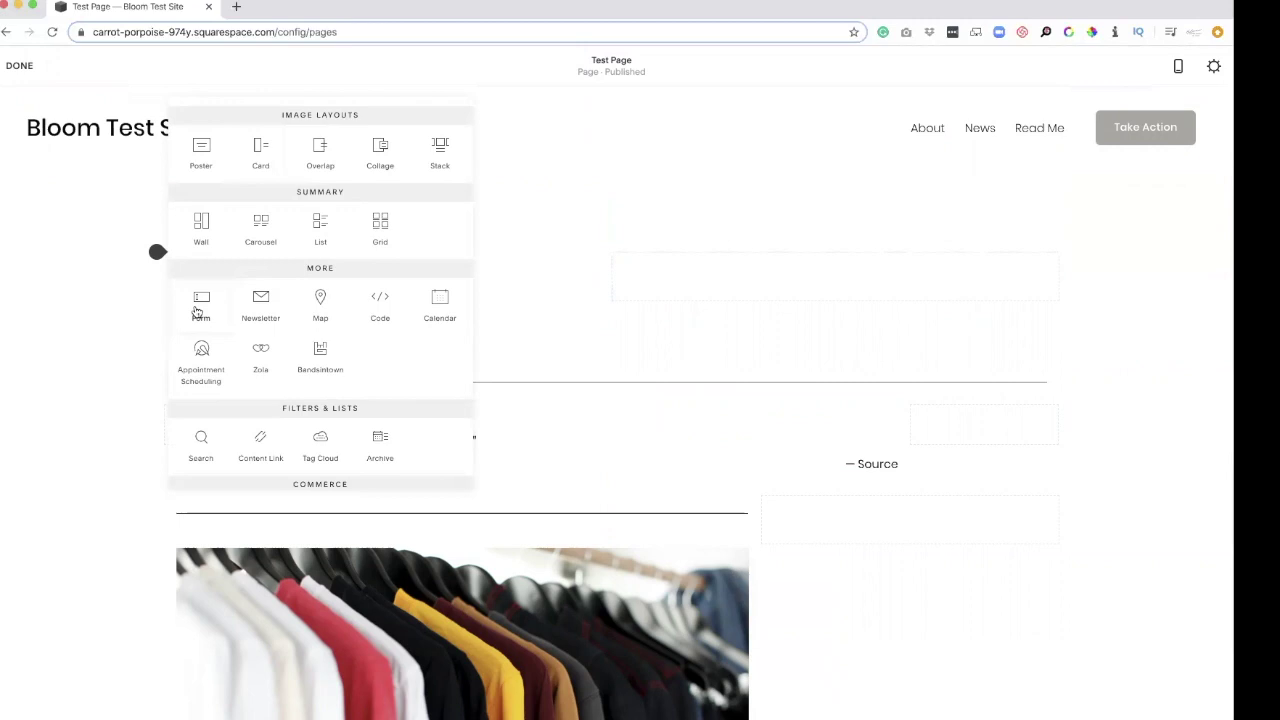
left_click(201, 305)
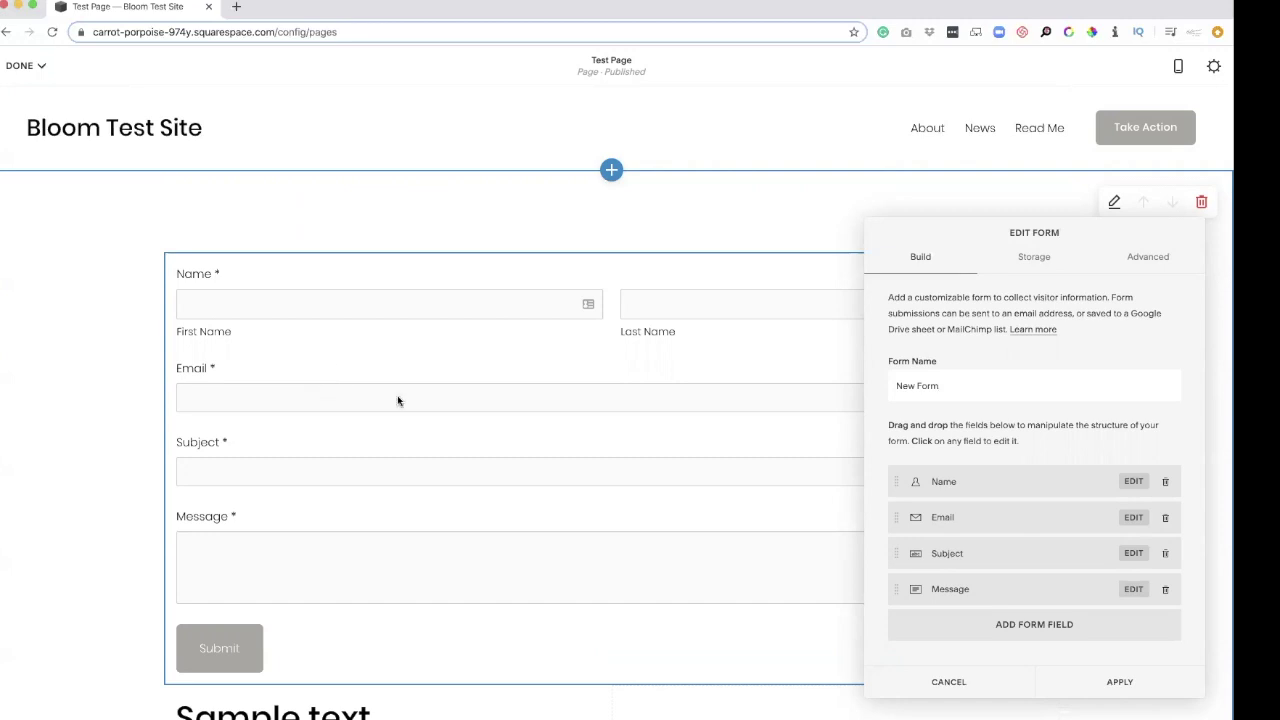
triple_click(986, 385)
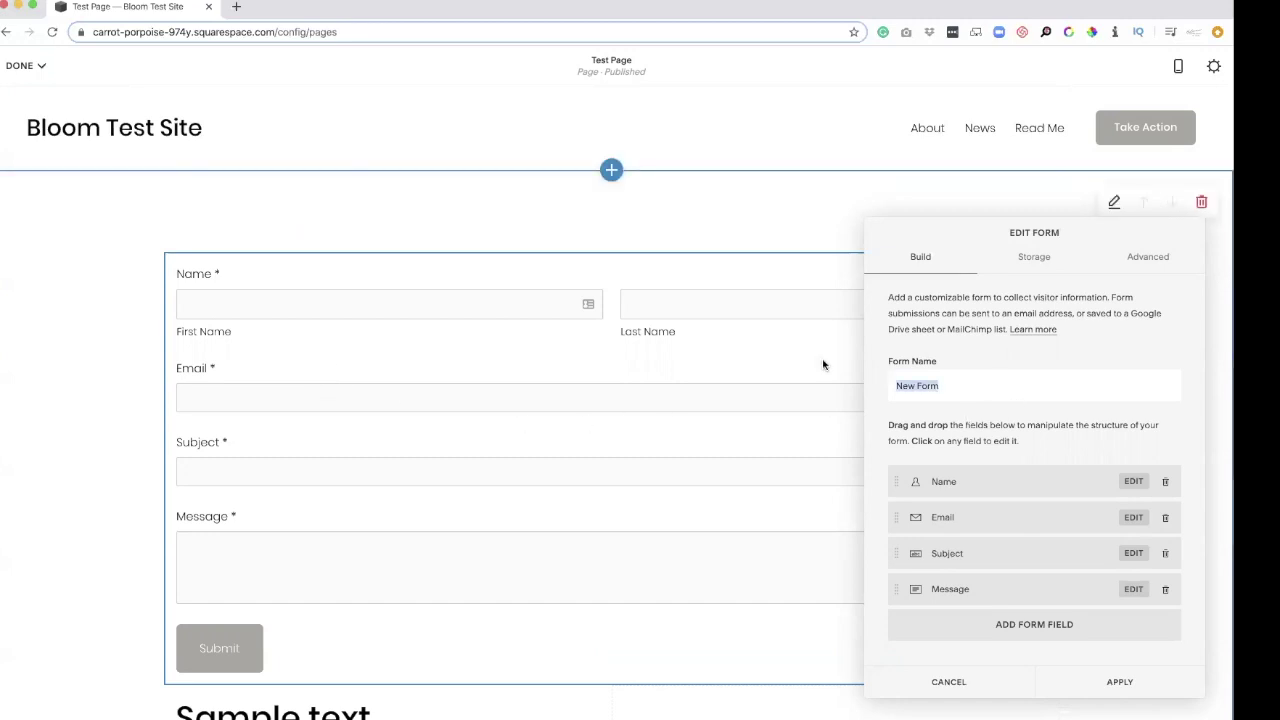
type("Contact for")
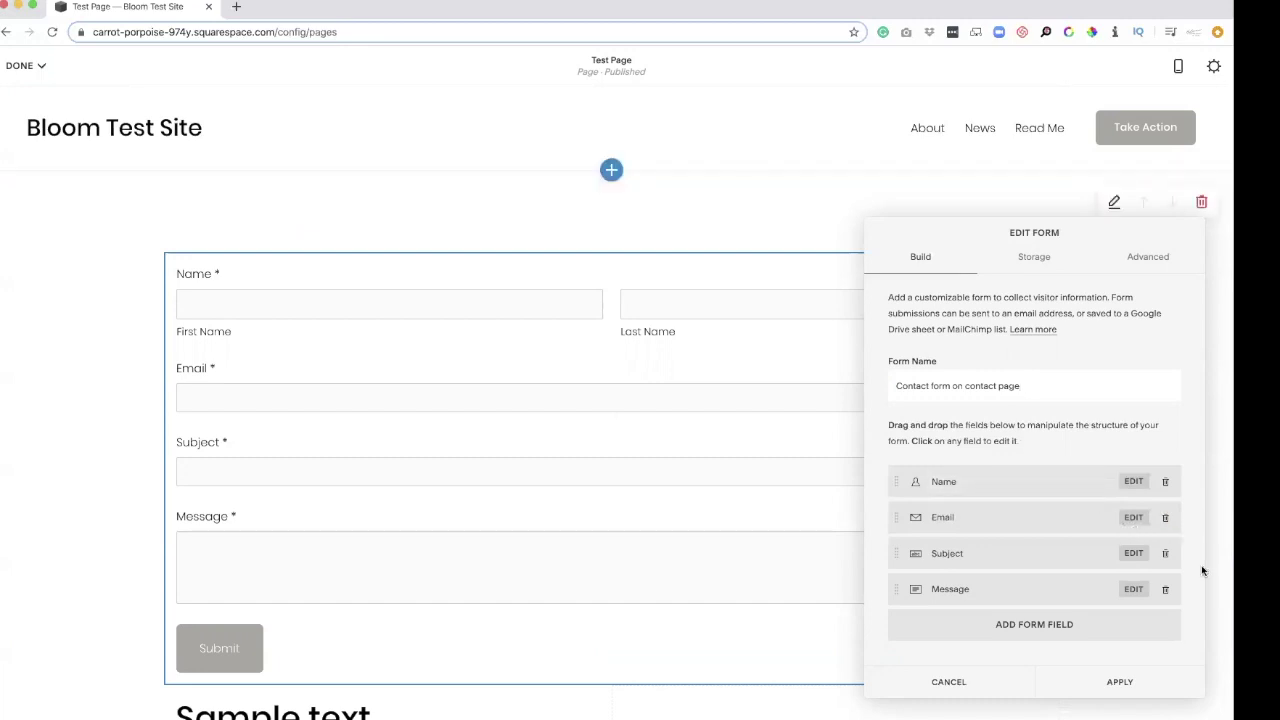
- Delete the Subject and Message fields from the form
left_click(1165, 553)
left_click(1140, 592)
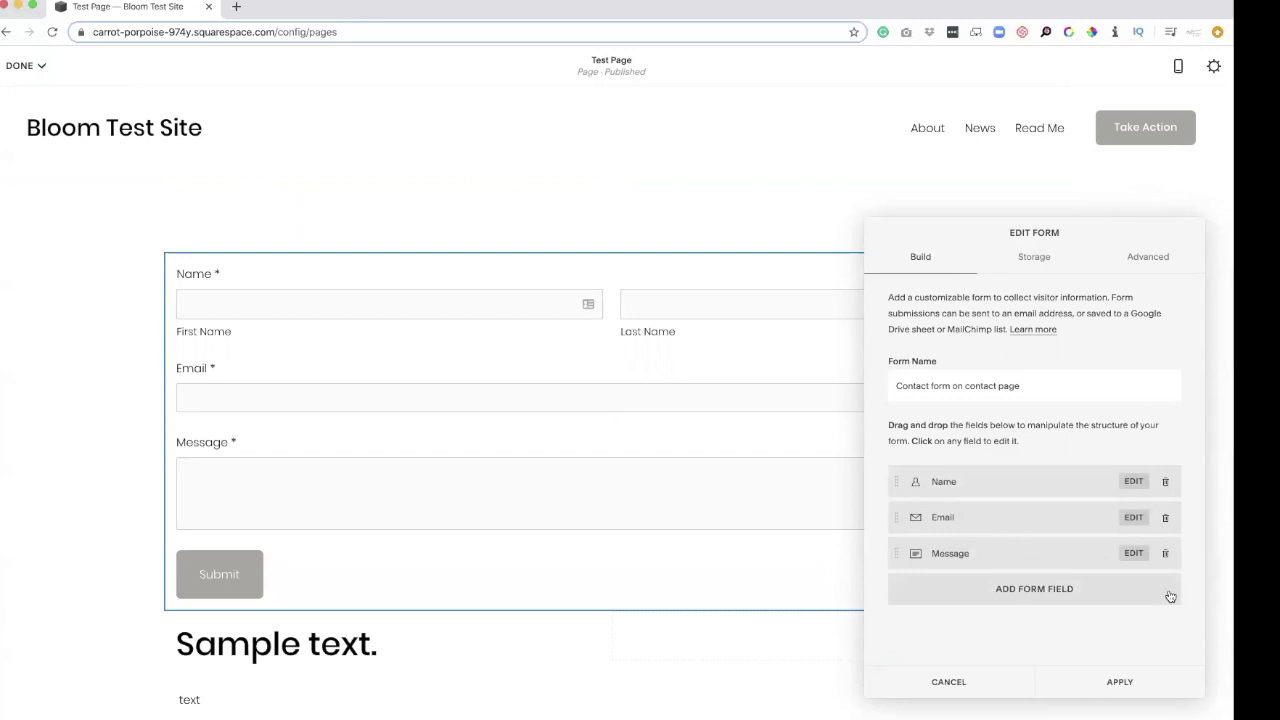
left_click(1164, 553)
left_click(1128, 590)
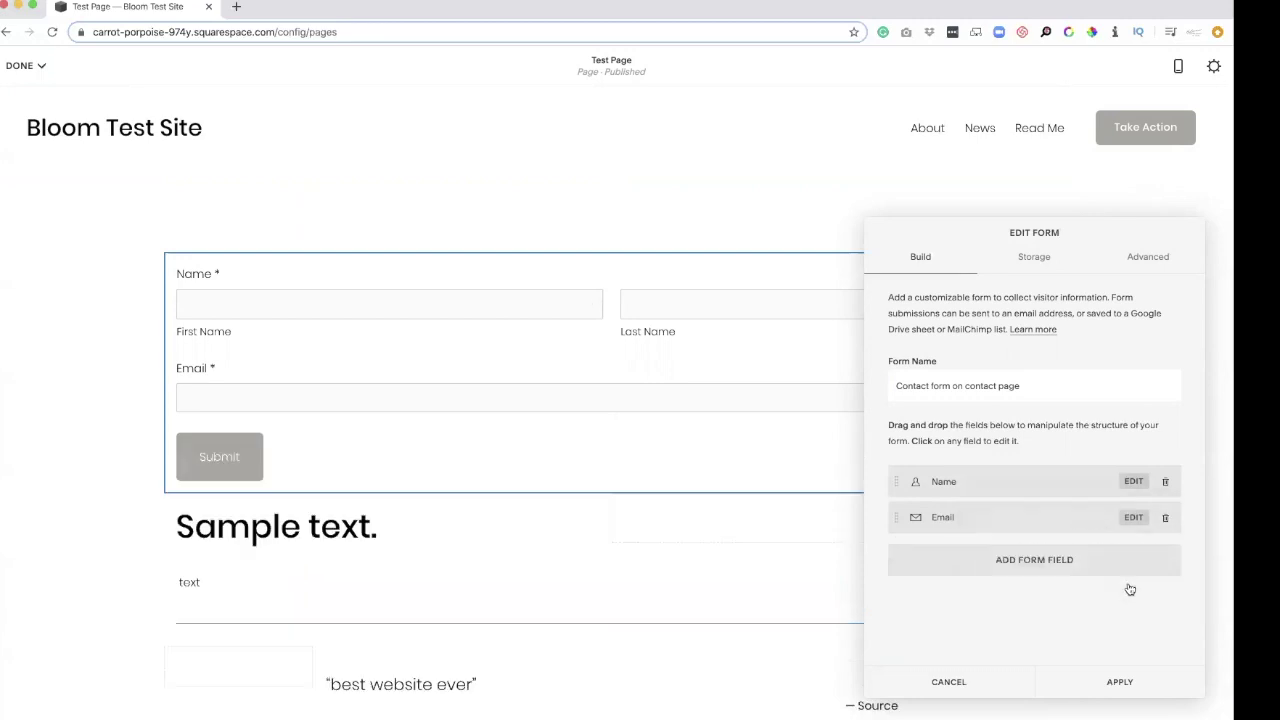
- Add a Phone field to the form and make it required
left_click(1043, 559)
scroll(1043, 557, "down", 5)
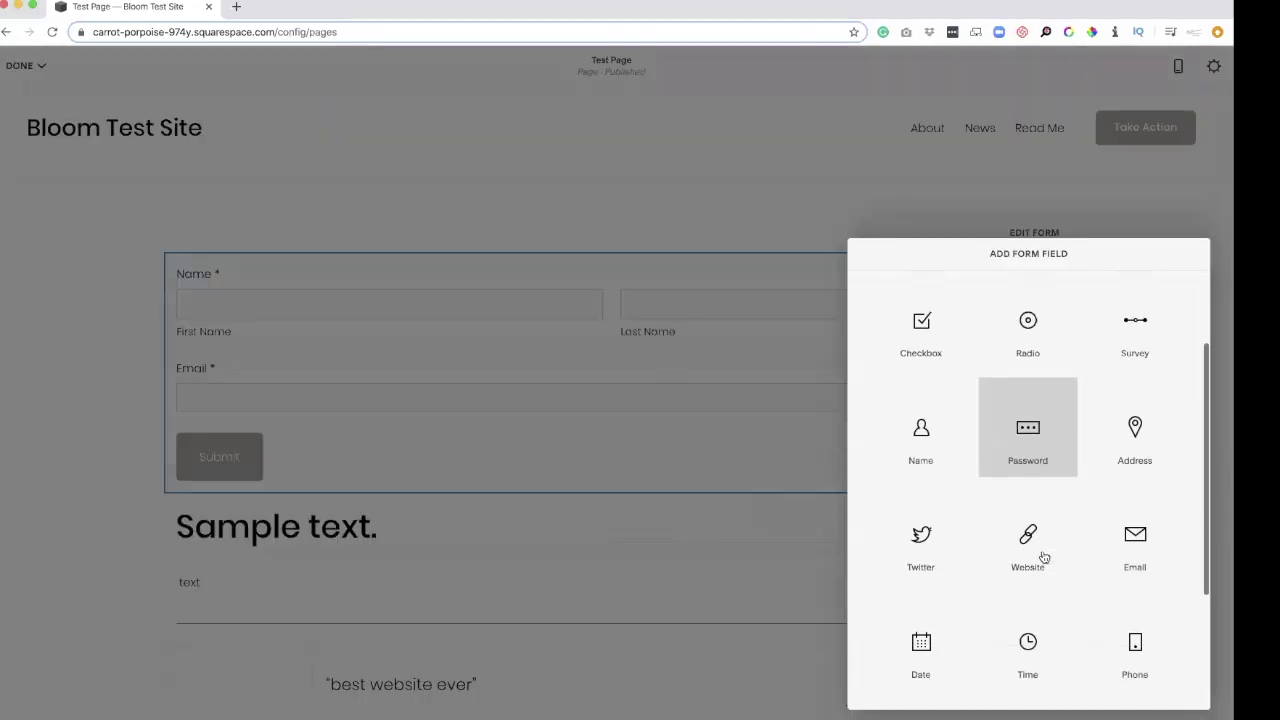
left_click(1118, 513)
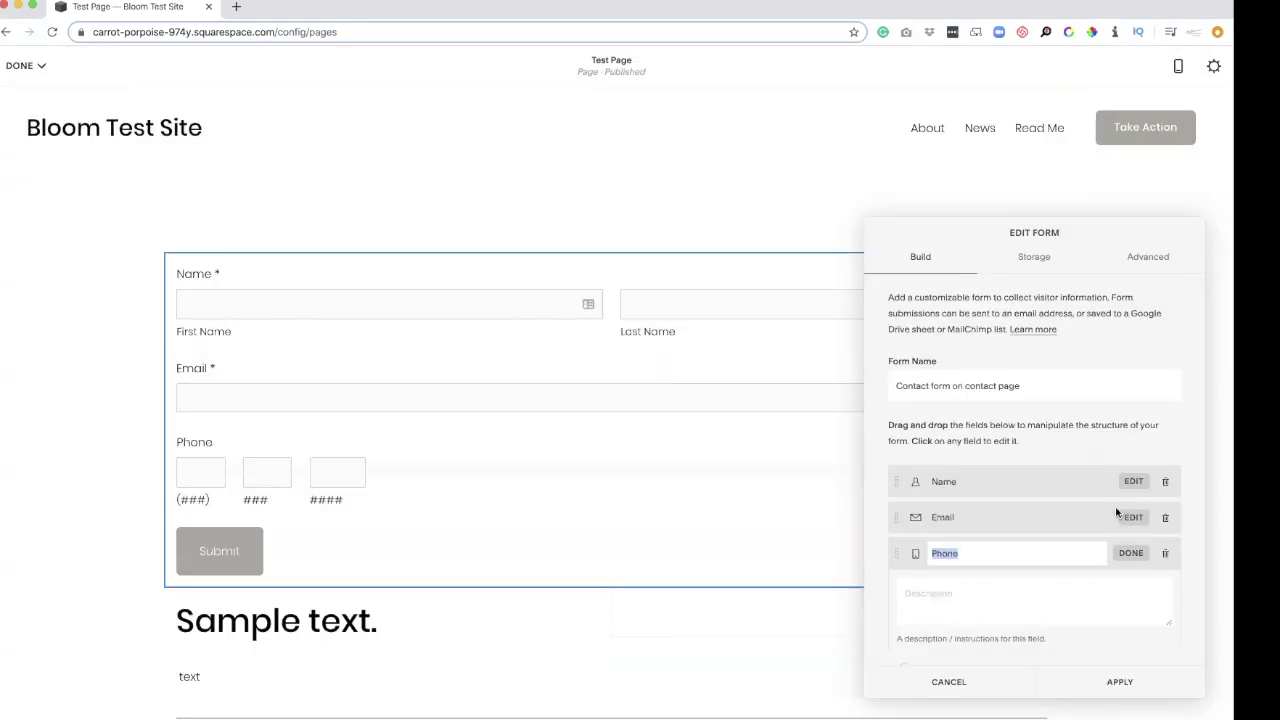
scroll(958, 625, "down", 2)
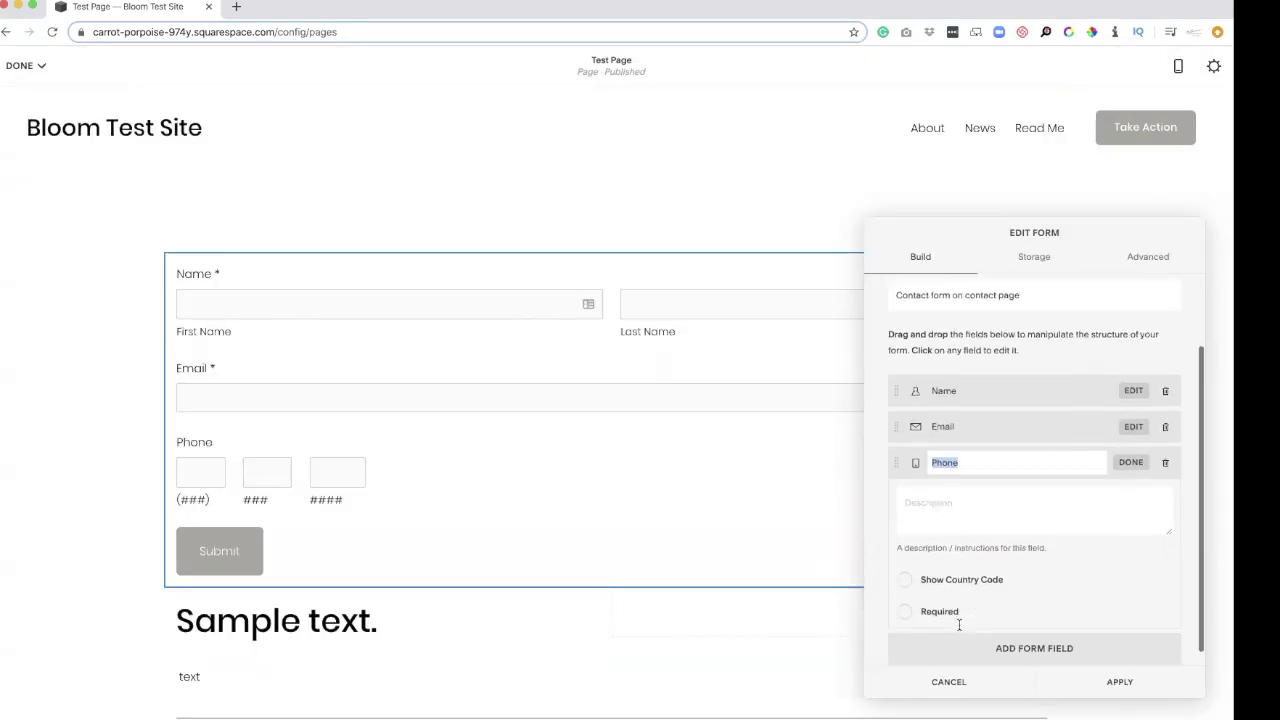
left_click(904, 603)
scroll(1015, 505, "down", 1)
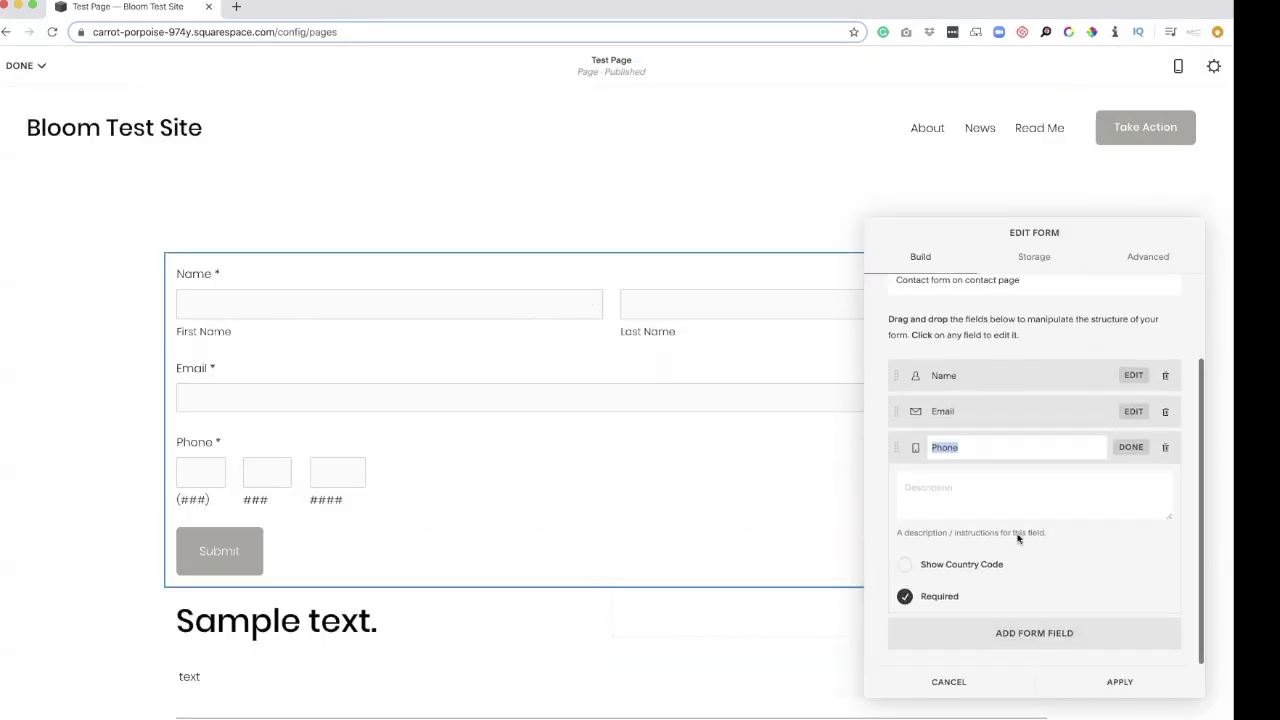
- Add a Select field titled "Tshirt Size" with the description "Select One"
left_click(1047, 632)
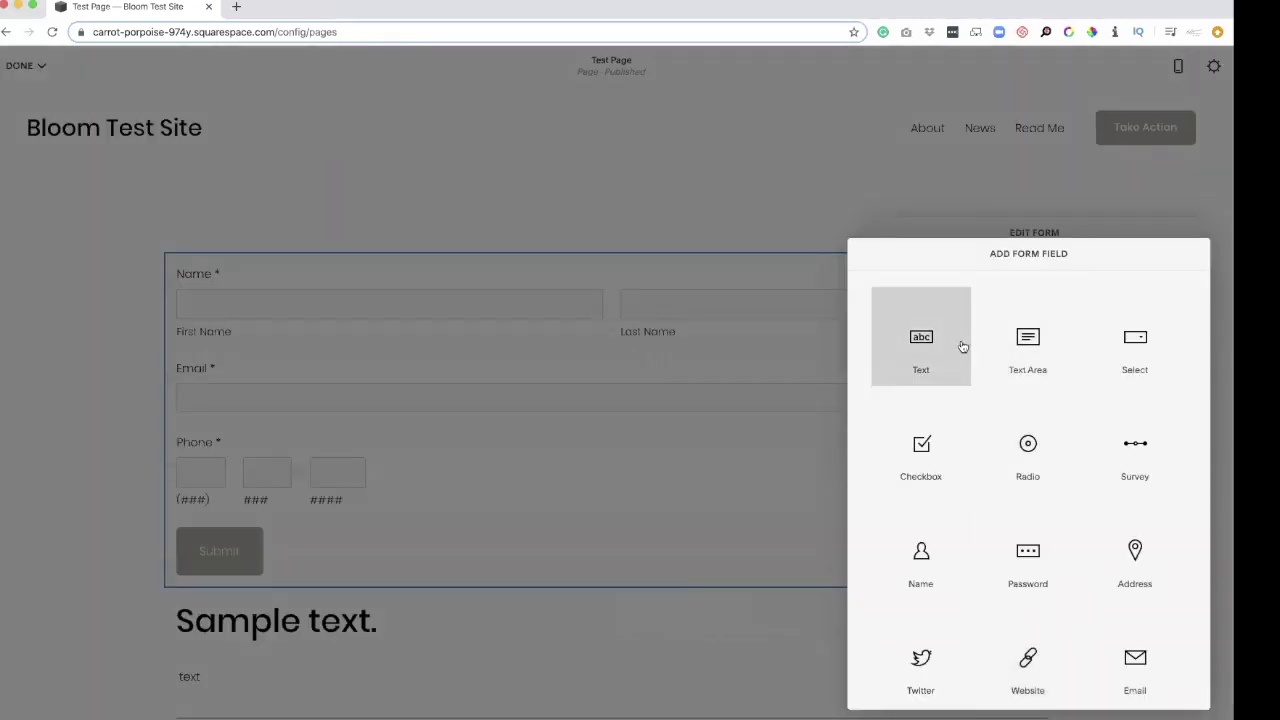
left_click(1137, 354)
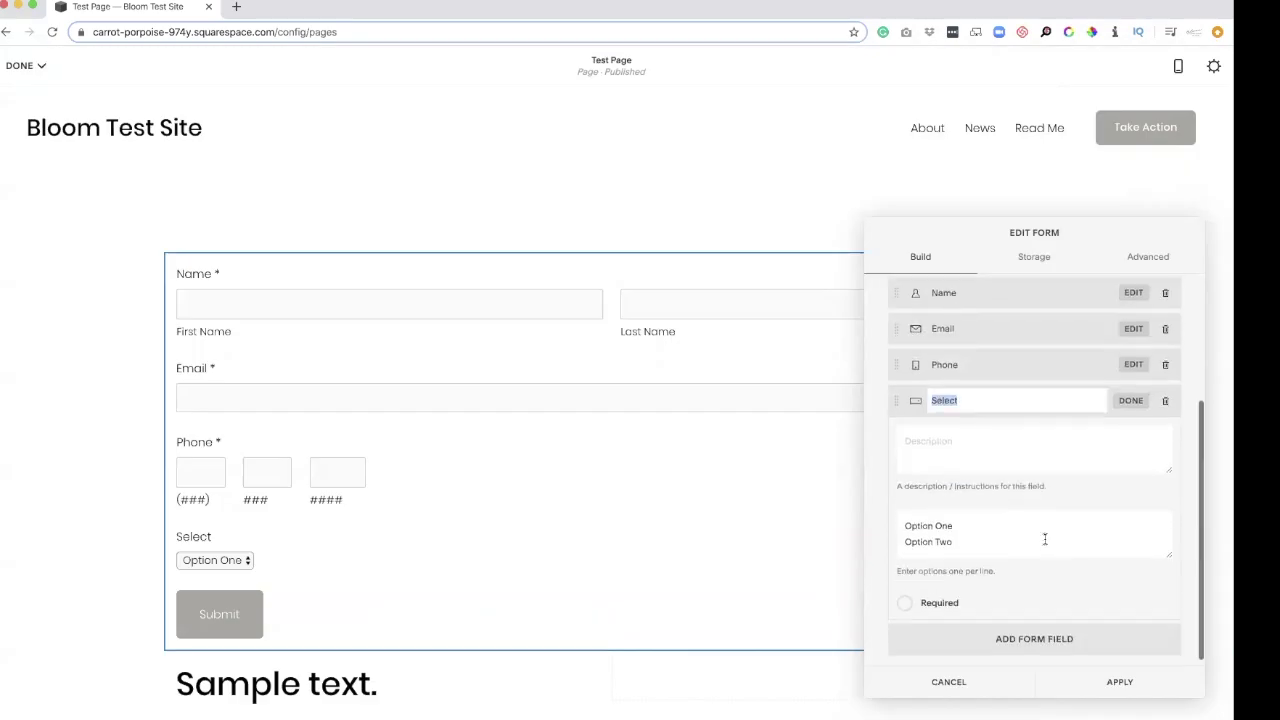
type("Tshirt Size")
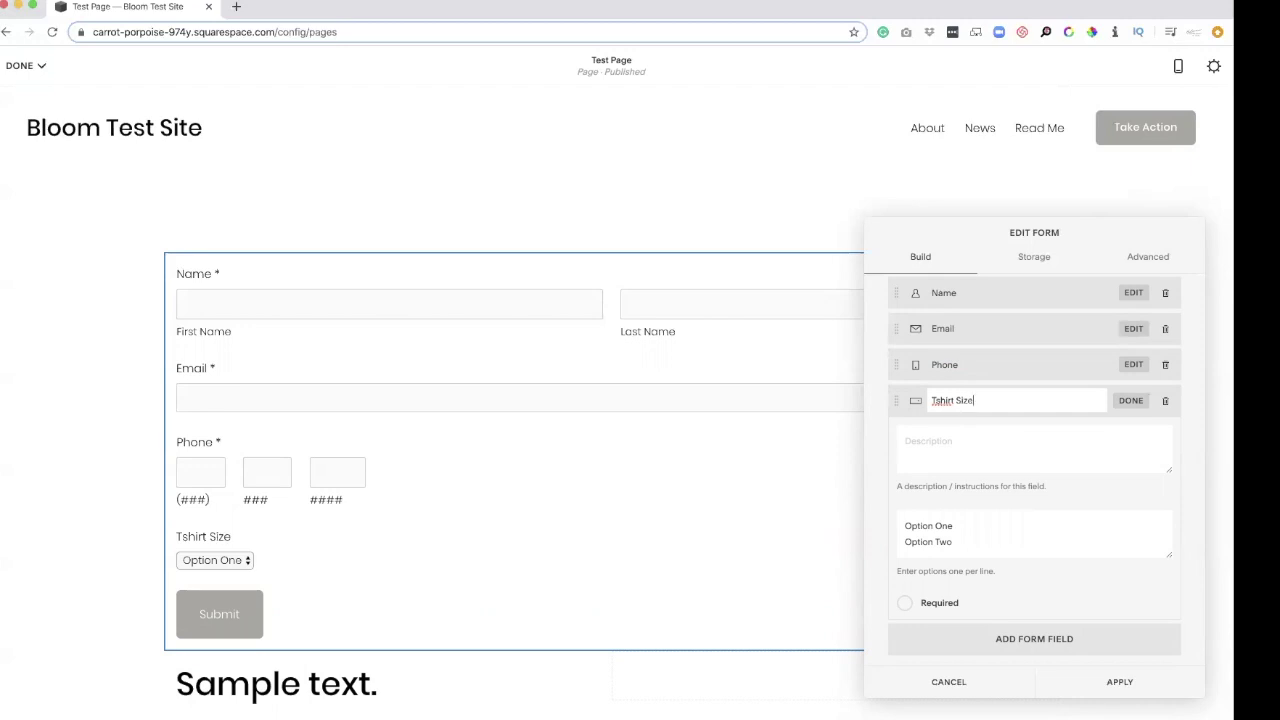
left_click(999, 460)
type("Sele")
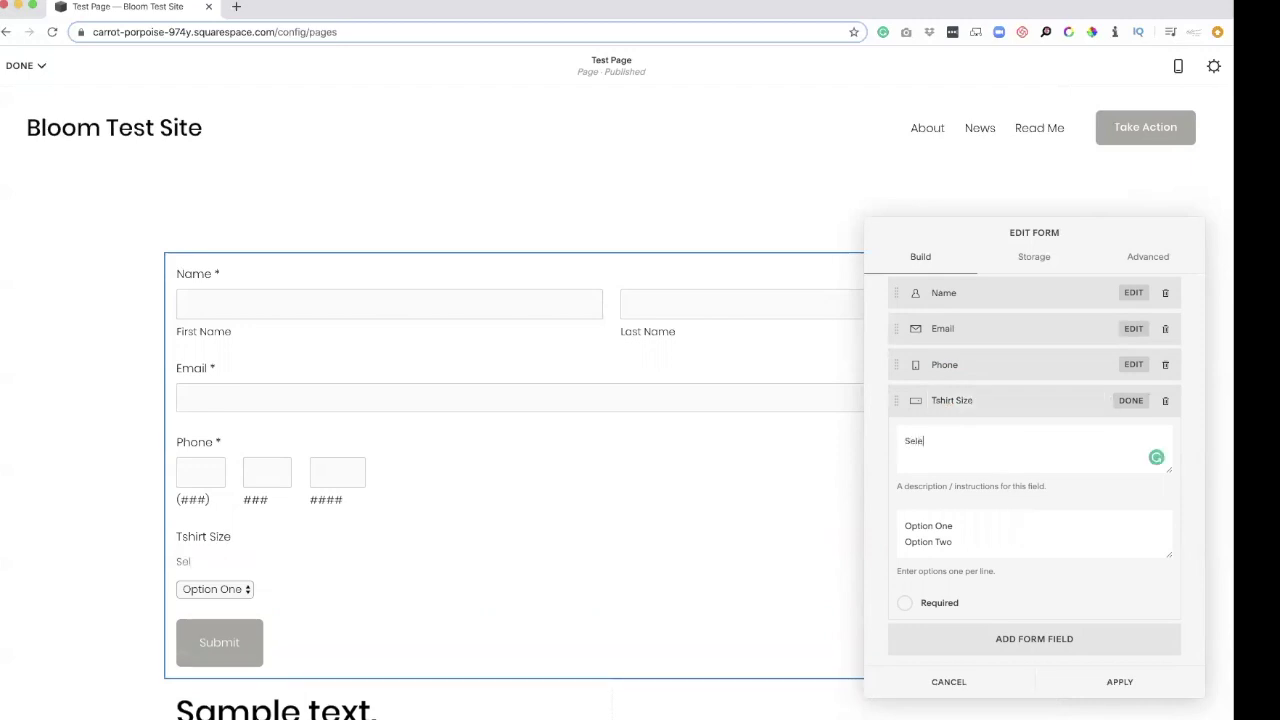
type("ct One")
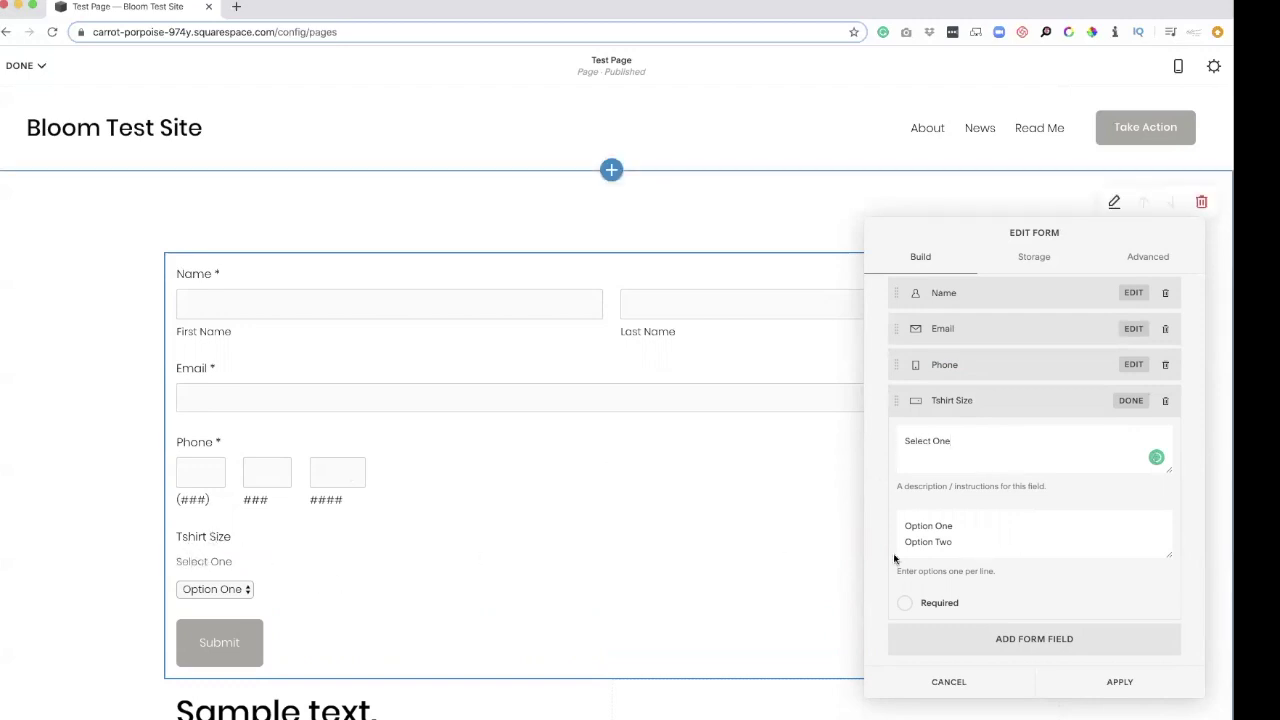
- Replace the Tshirt Size options with Small, Med and Large, and apply the form changes
left_click_drag(962, 540, 894, 523)
type("Black")
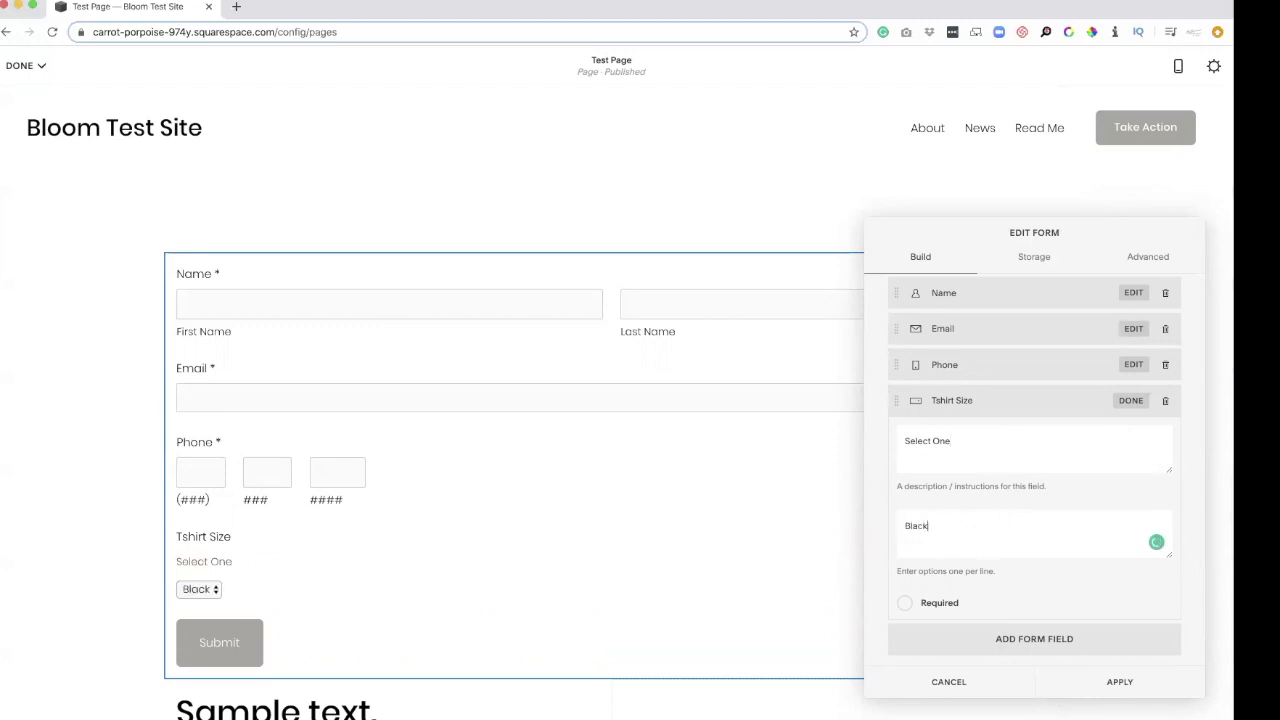
key("BackSpace")
key("BackSpace")
key("BackSpace")
key("BackSpace")
key("BackSpace")
key("BackSpace")
type("Small")
key("Return")
type("Med")
key("Return")
type("Large")
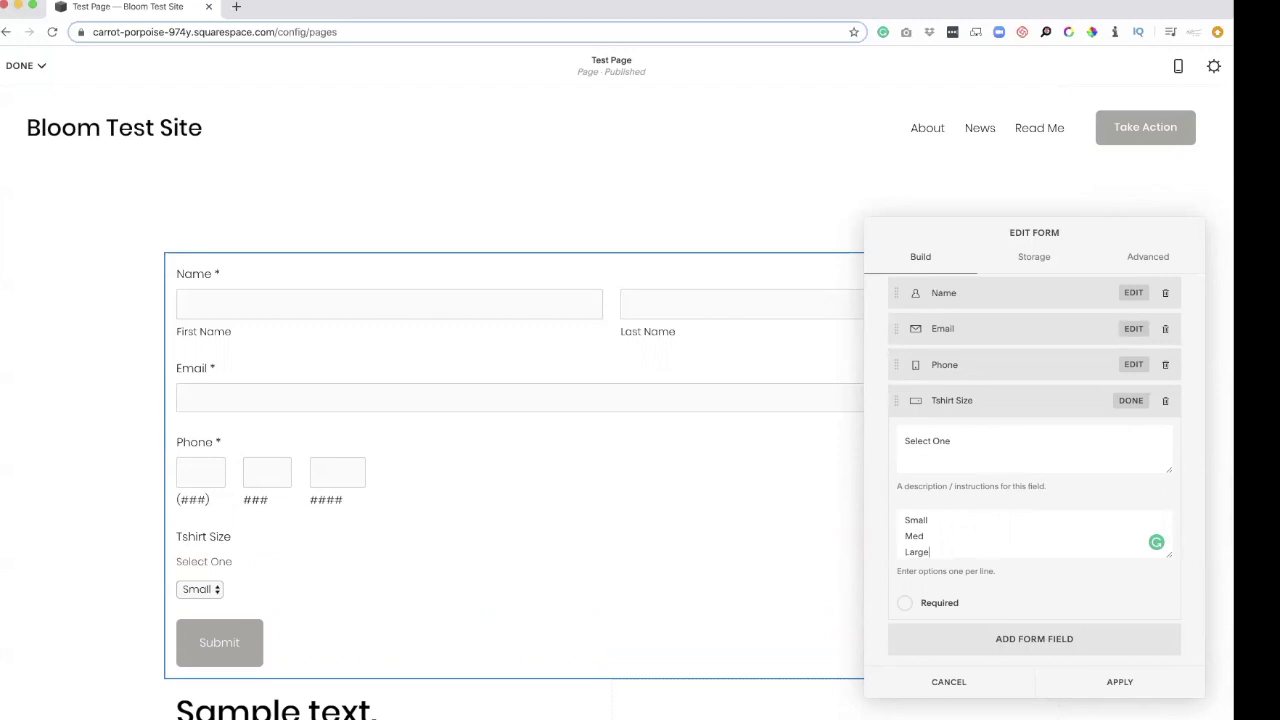
left_click(1105, 684)
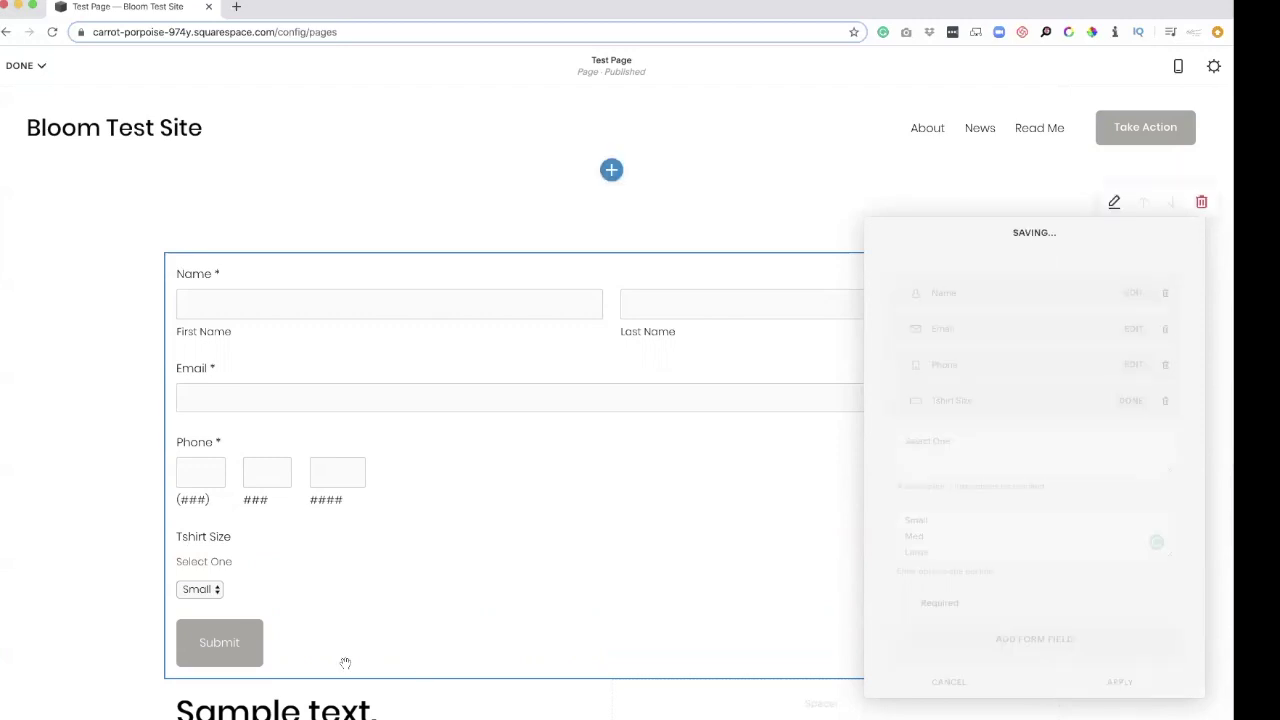
- Save the page and check the choices in the form's Tshirt Size dropdown
mouse_move(20, 66)
left_click(26, 92)
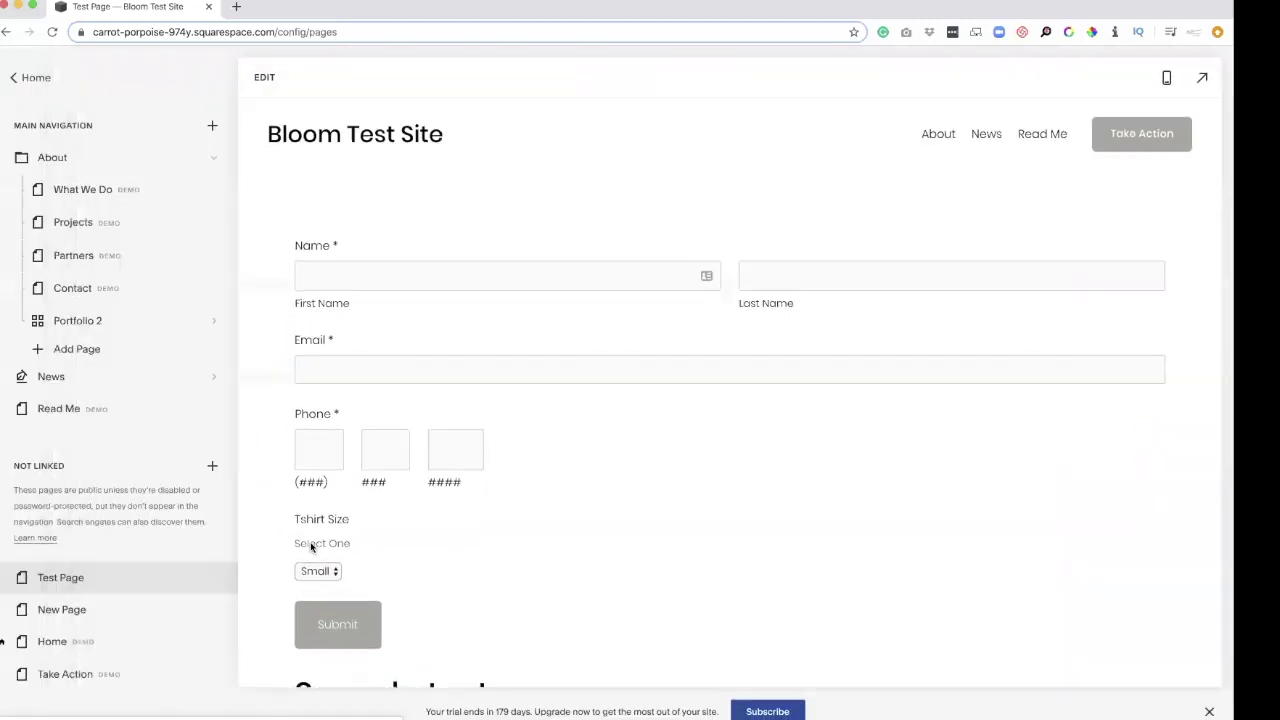
left_click(326, 563)
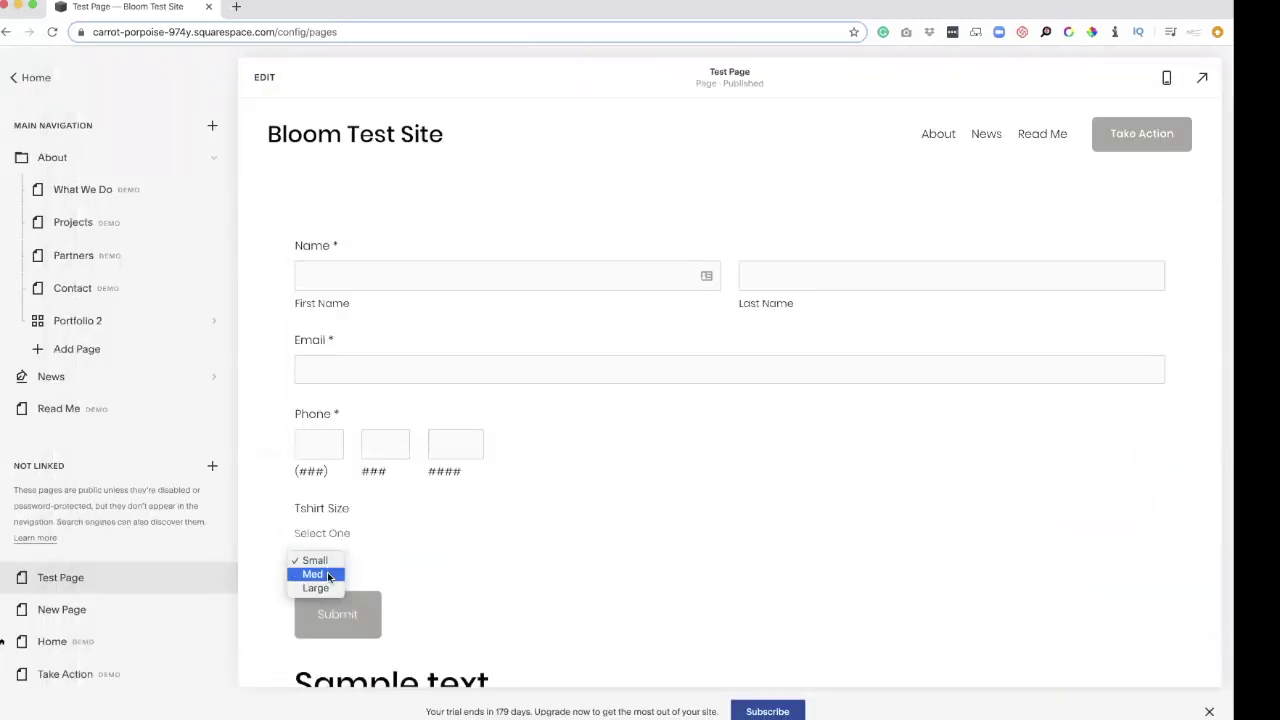
left_click(478, 570)
- Reopen the form block for editing and add a Checkbox field with the options One and Two
left_click(266, 77)
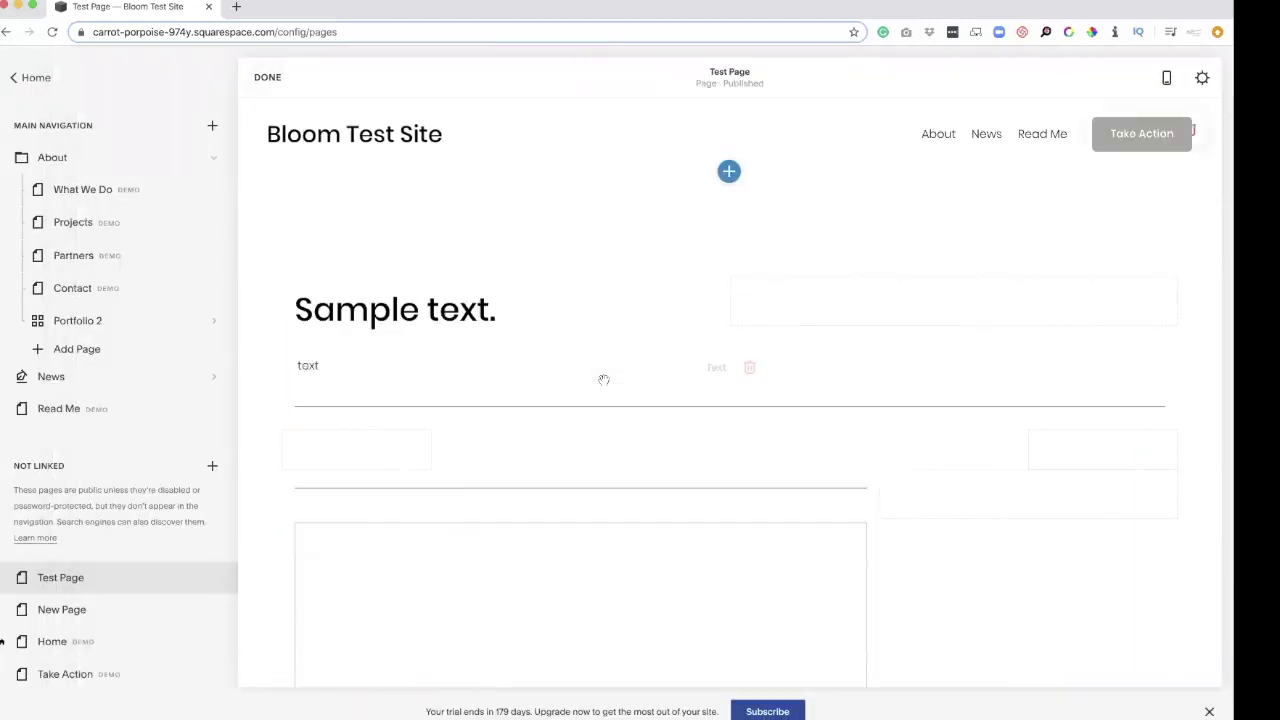
left_click(619, 275)
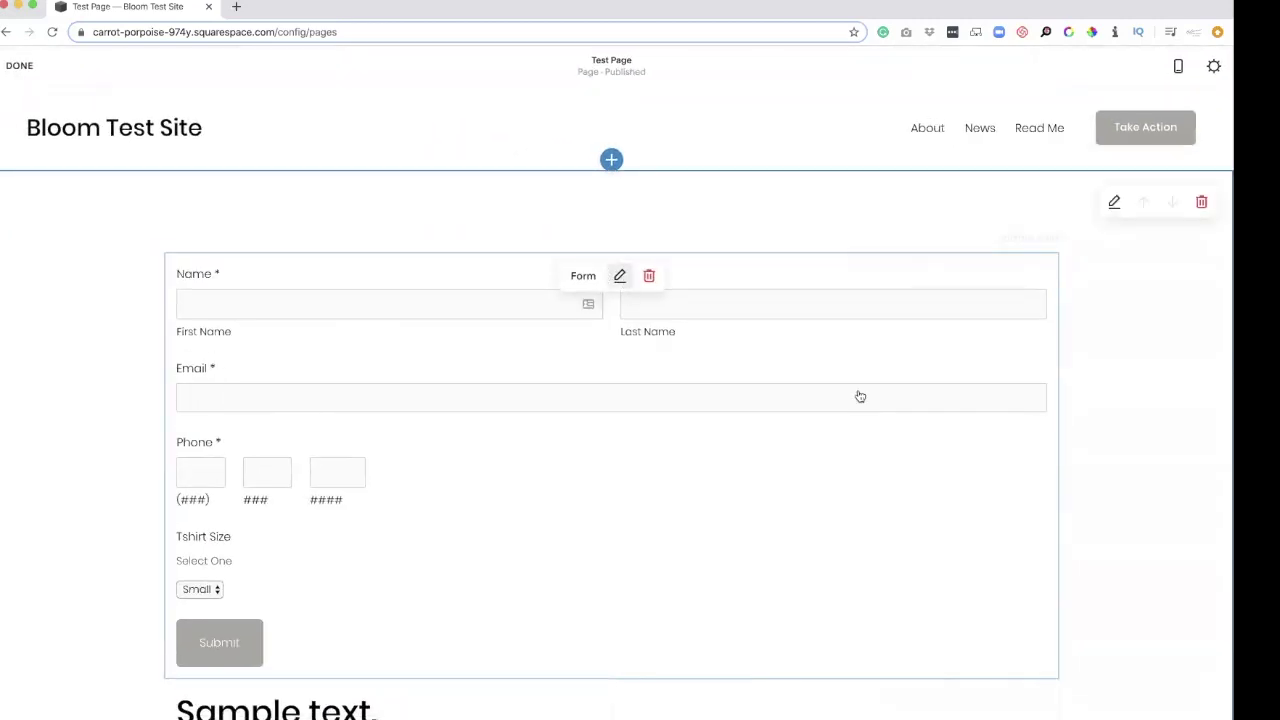
left_click(1006, 625)
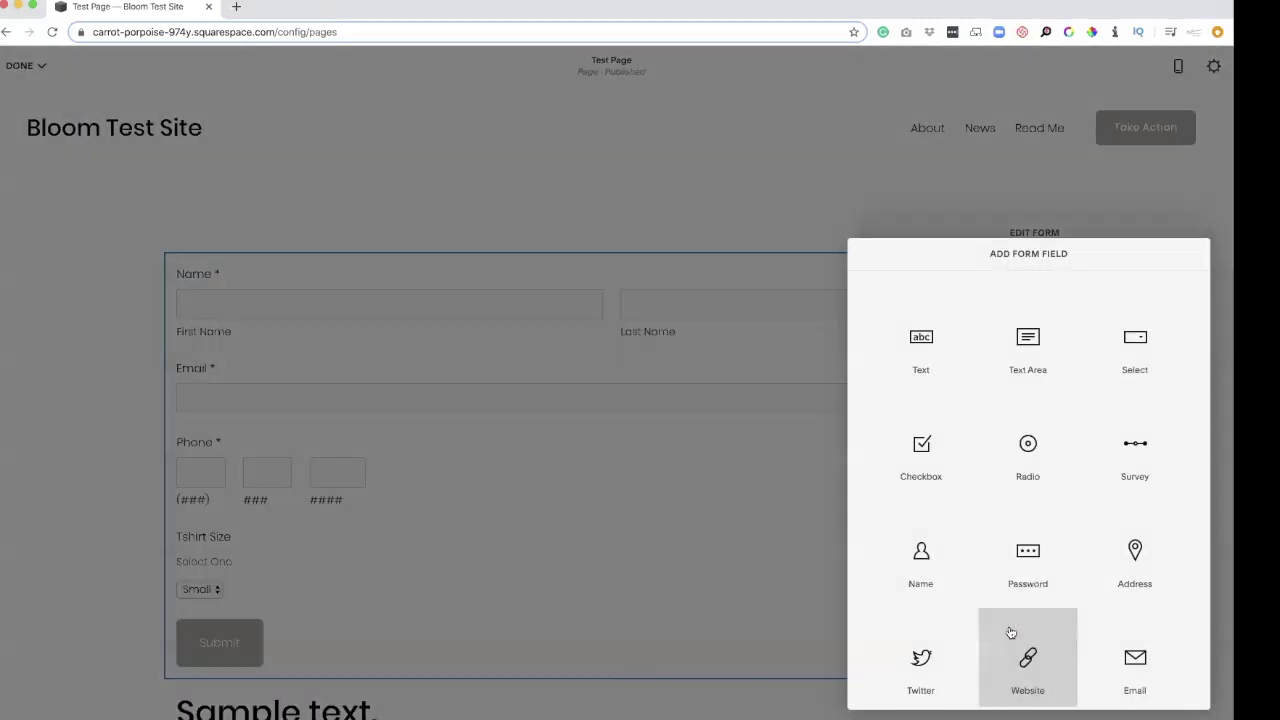
left_click(916, 472)
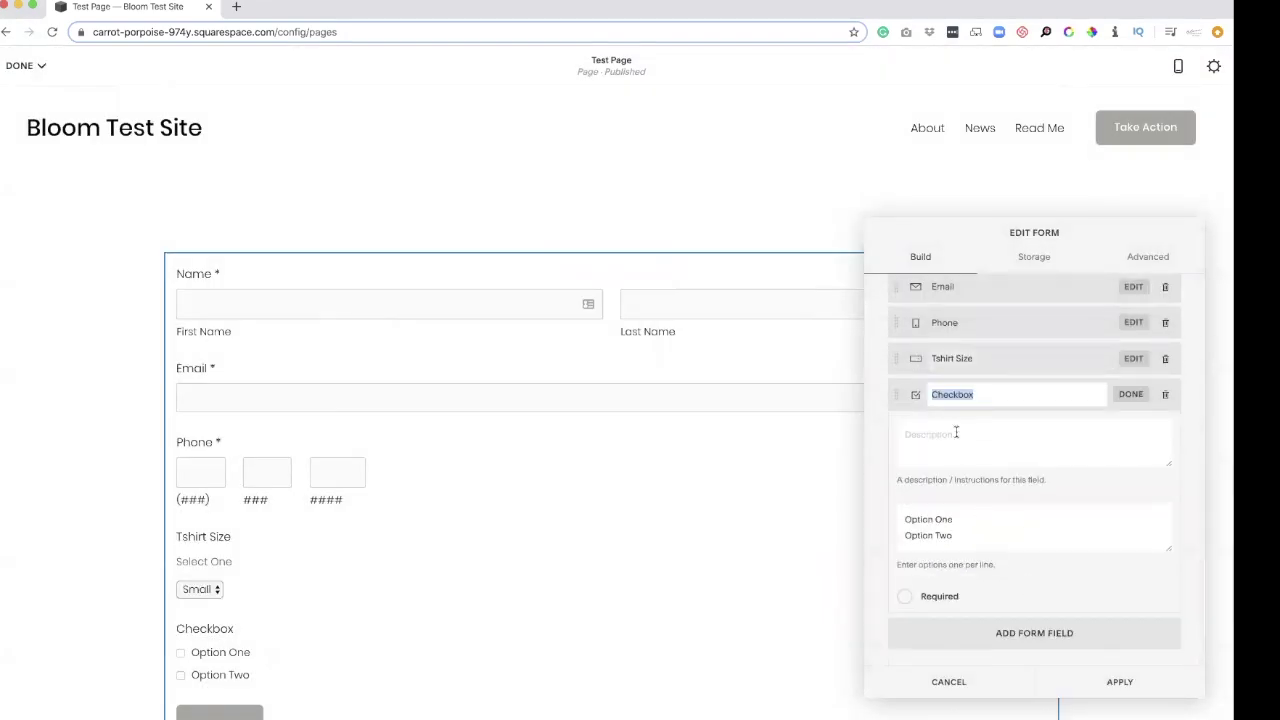
left_click_drag(956, 534, 884, 512)
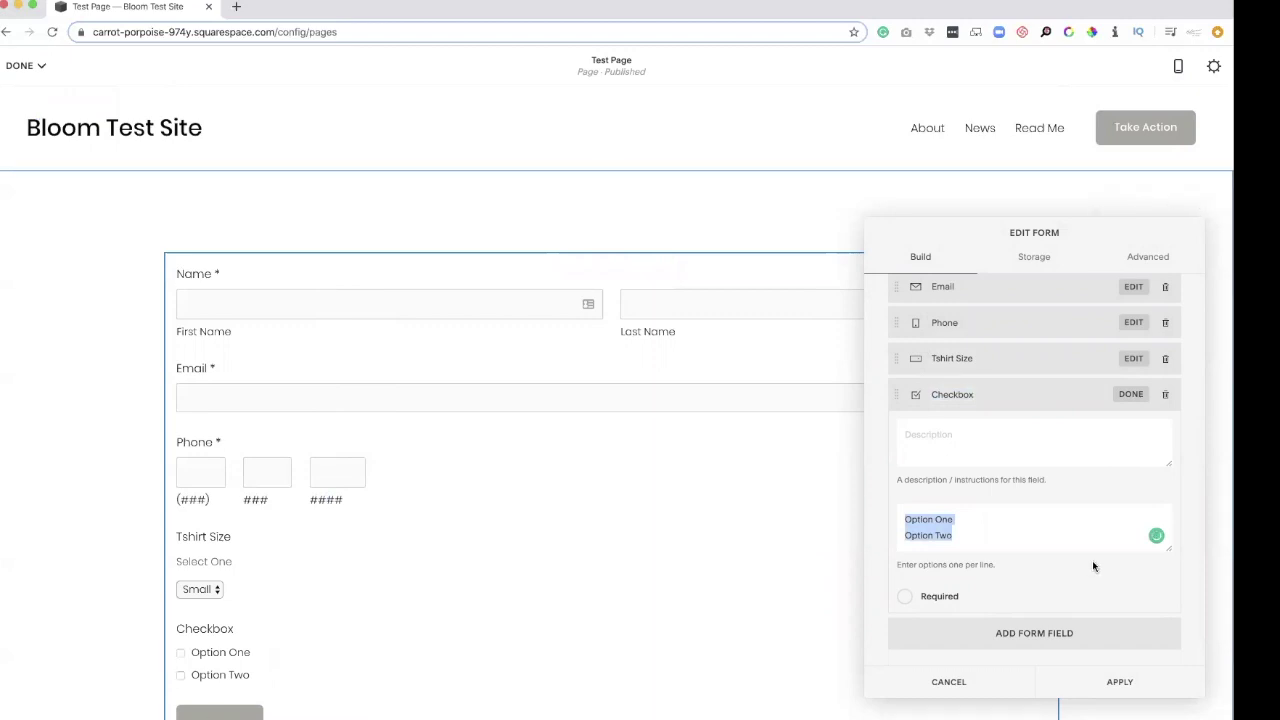
key("BackSpace")
type("One")
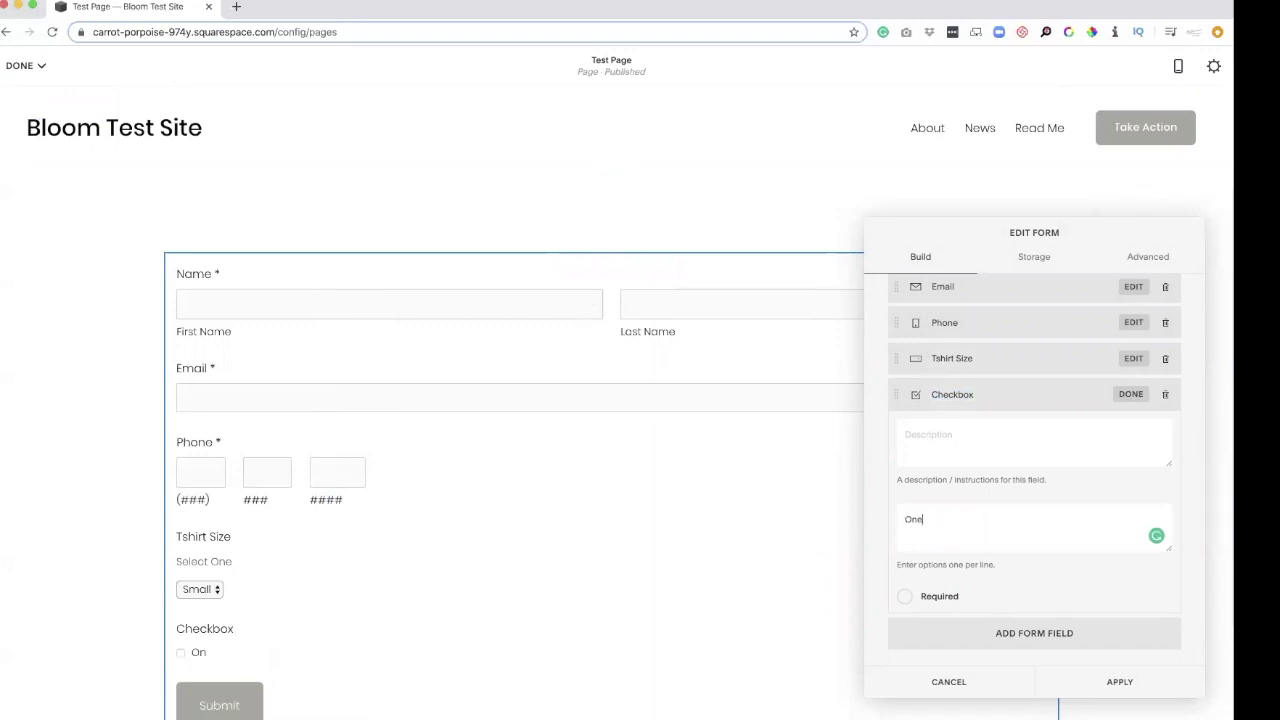
key("Return")
type("Two")
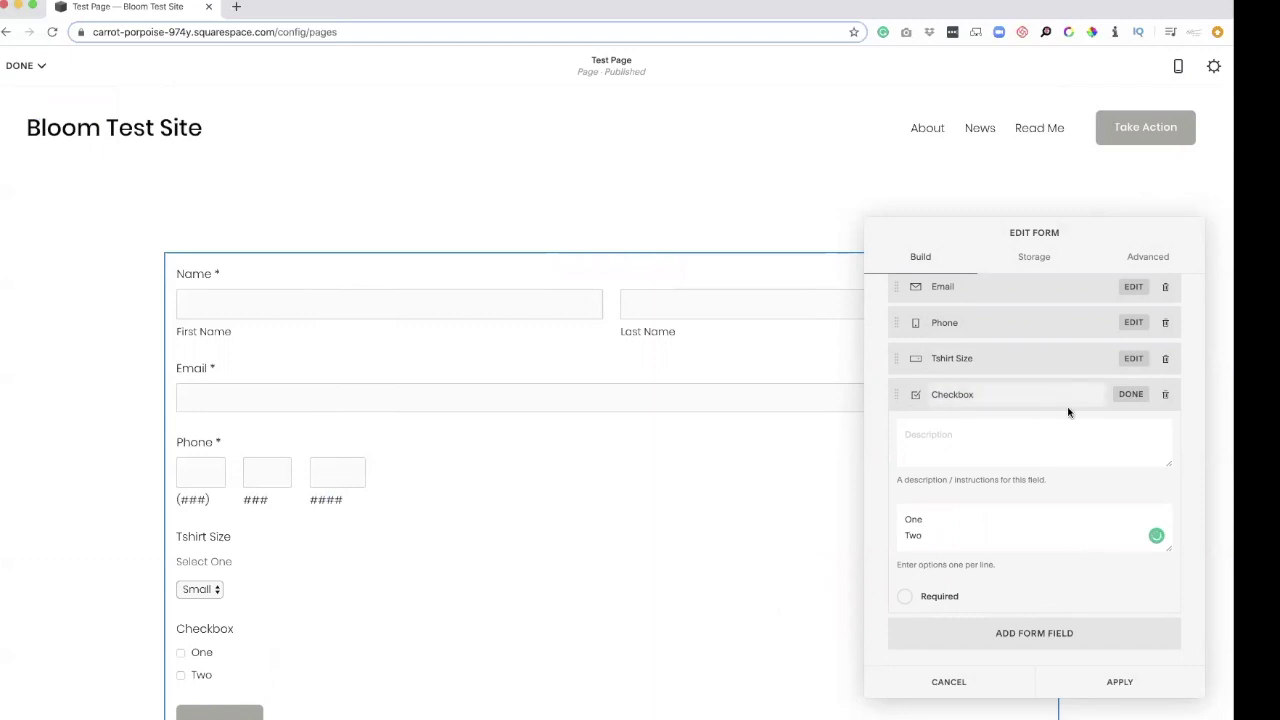
- Add a Survey field to the form and view how it looks on the page
left_click(1010, 634)
scroll(1078, 520, "down", 2)
left_click(1127, 388)
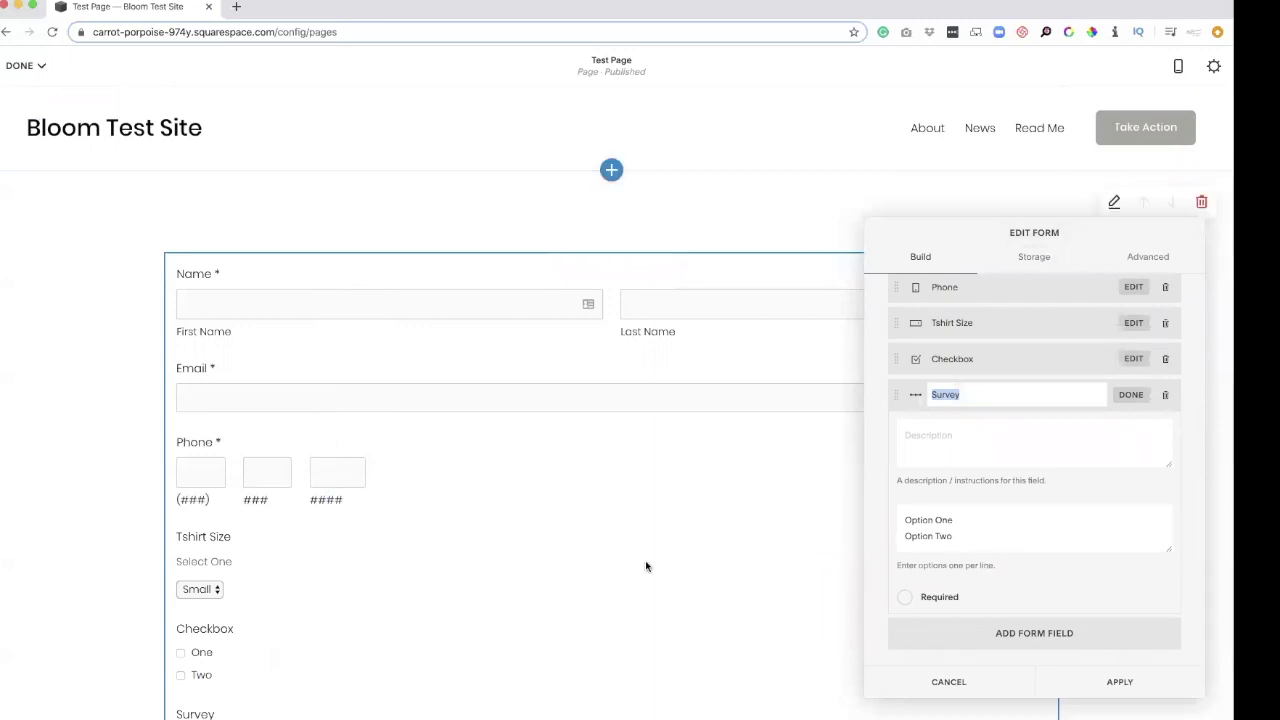
scroll(645, 562, "down", 3)
scroll(531, 517, "down", 2)
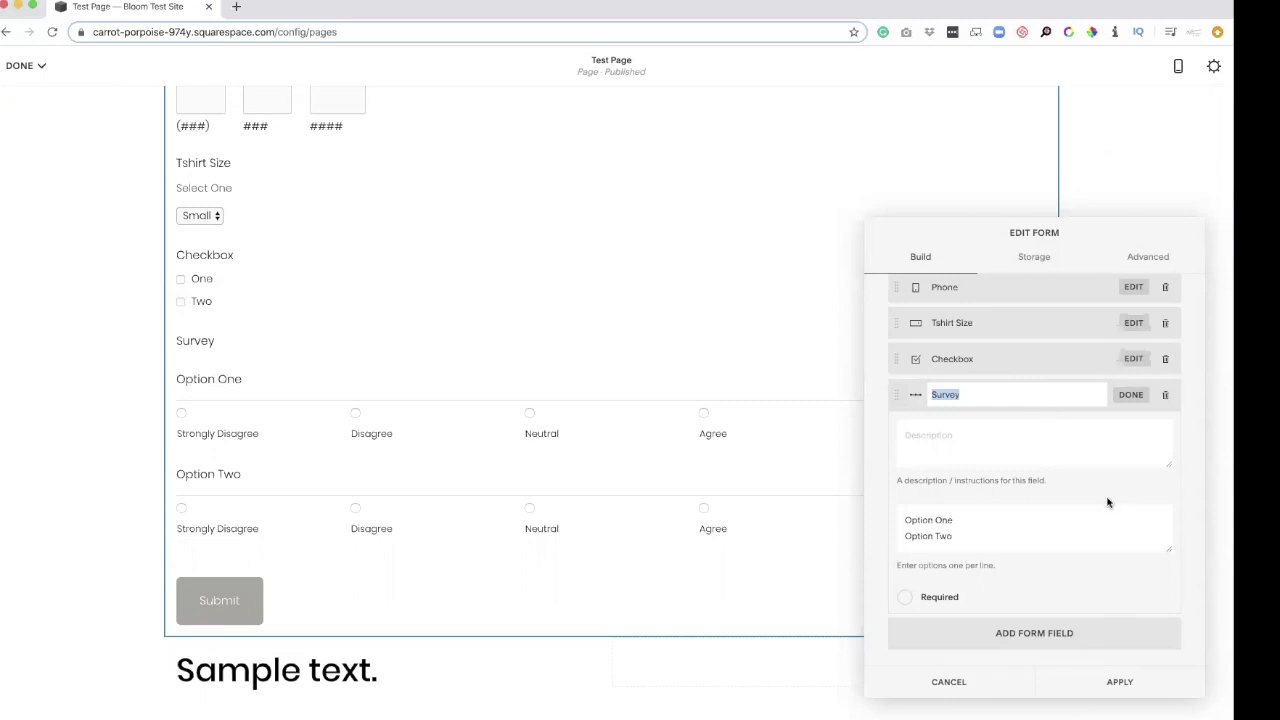
- Add another Email field after the survey, titled "Email" with the placeholder text "email here"
left_click(1021, 630)
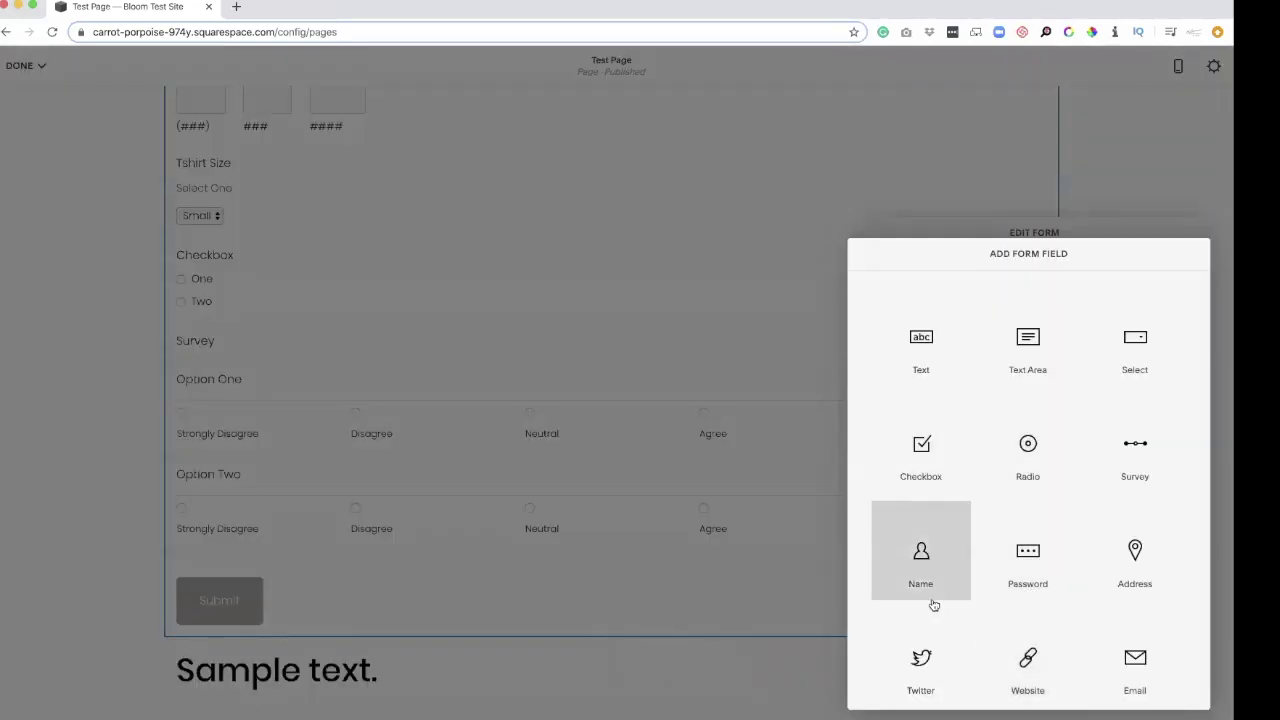
scroll(1140, 566, "down", 3)
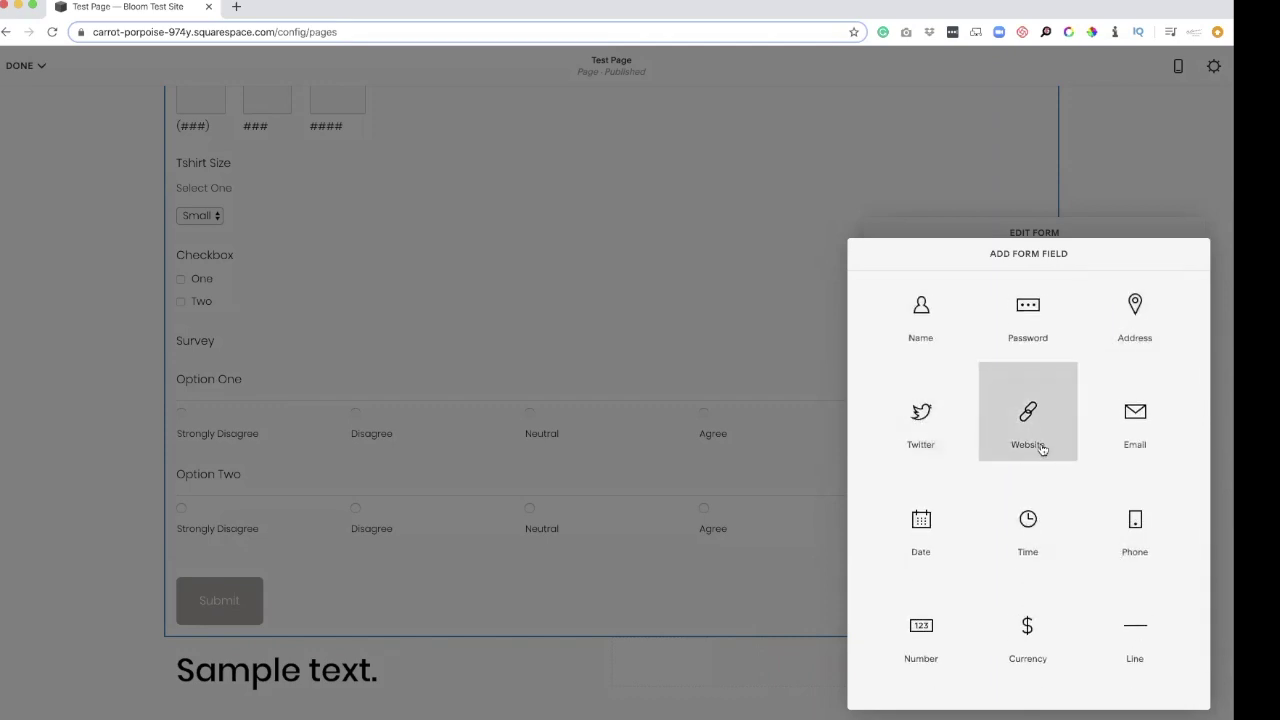
left_click(1134, 443)
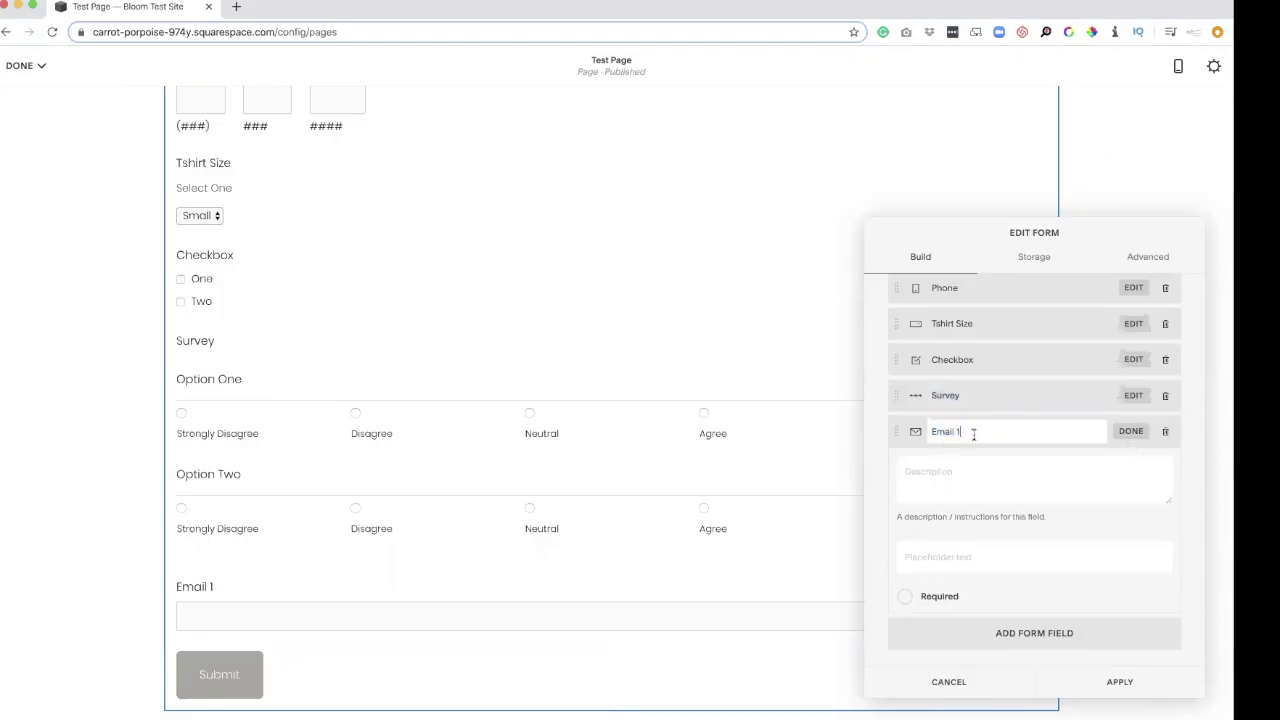
left_click(973, 426)
left_click(961, 558)
type("email here")
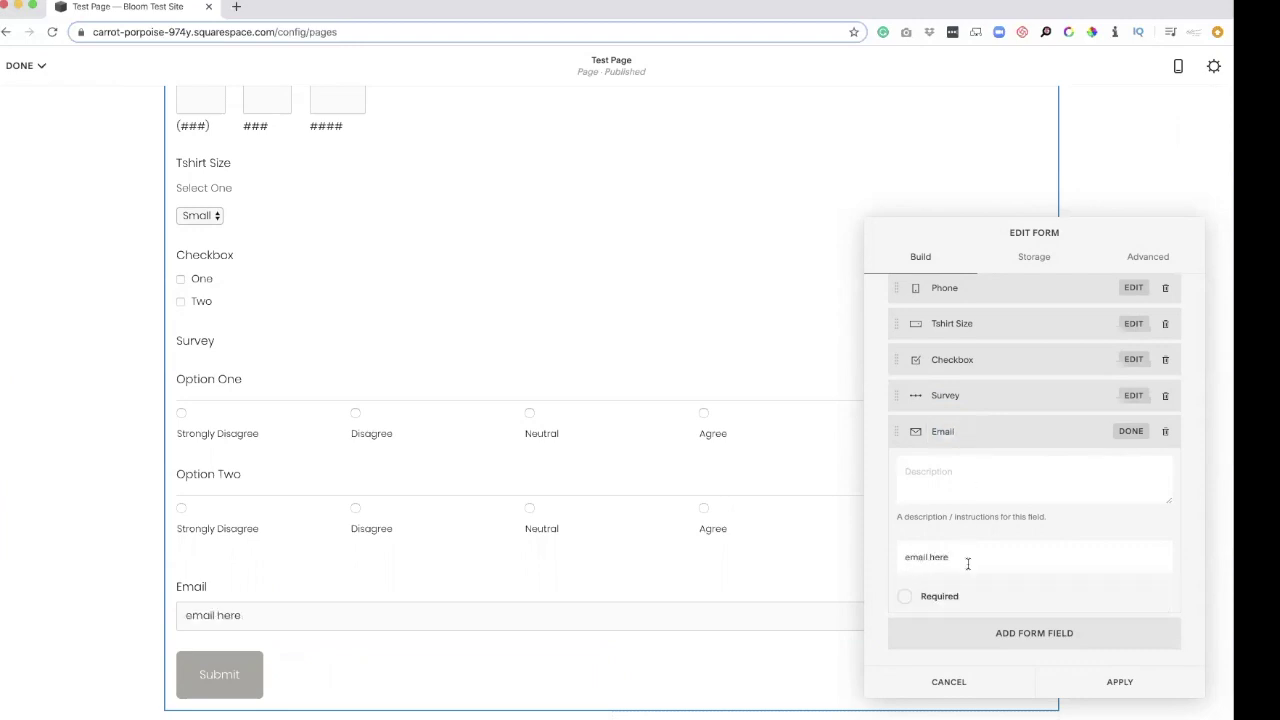
- Examine the available form field types and the form's storage and post-submit message settings
left_click(1070, 630)
scroll(1018, 472, "down", 5)
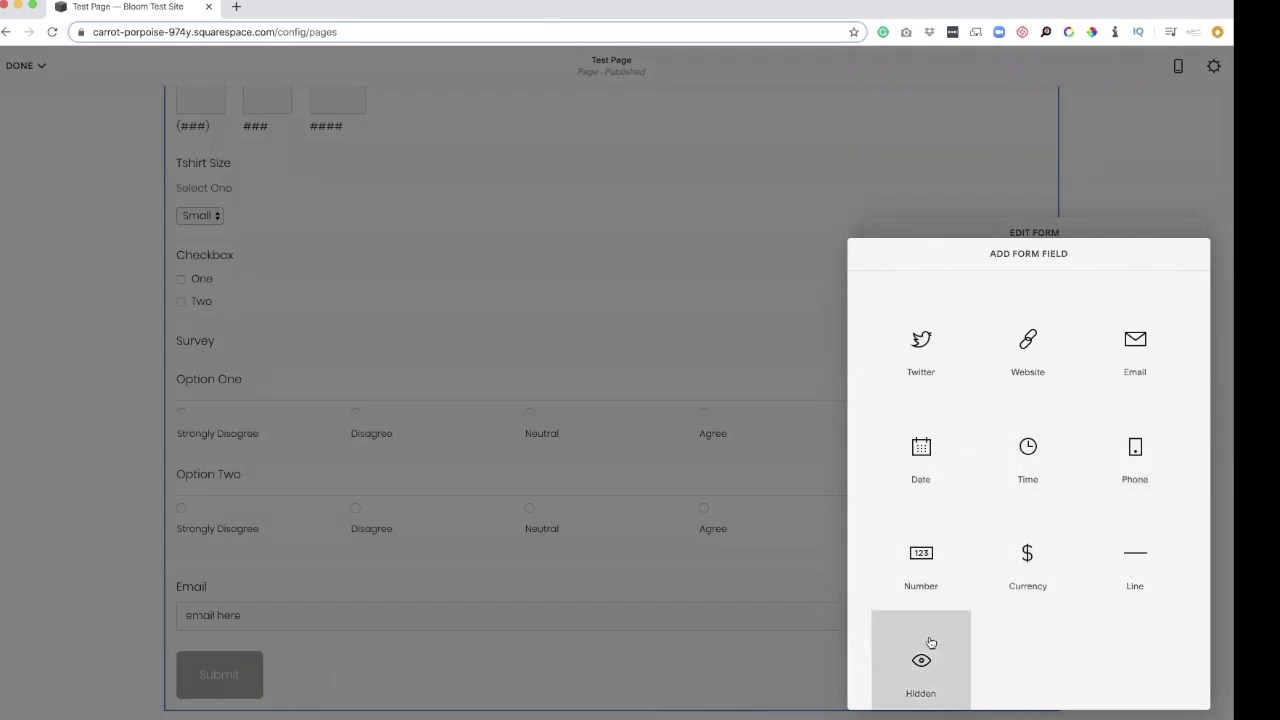
scroll(1005, 425, "up", 3)
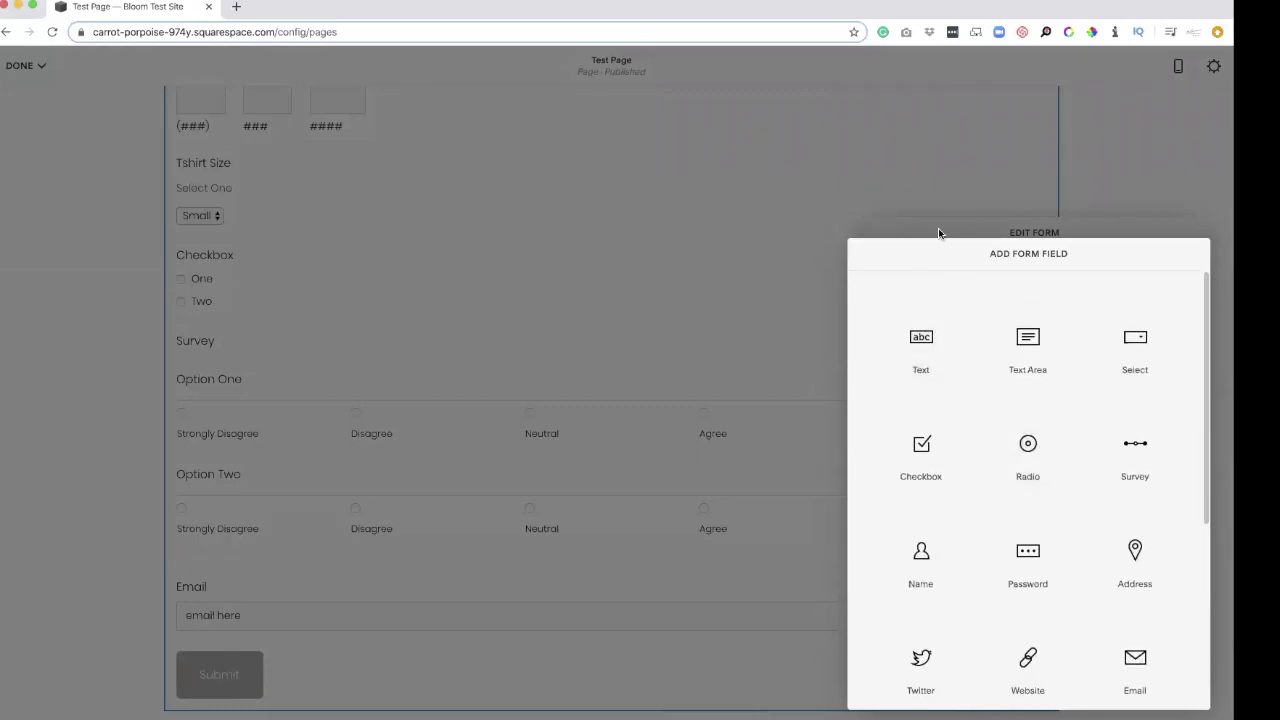
left_click(1003, 234)
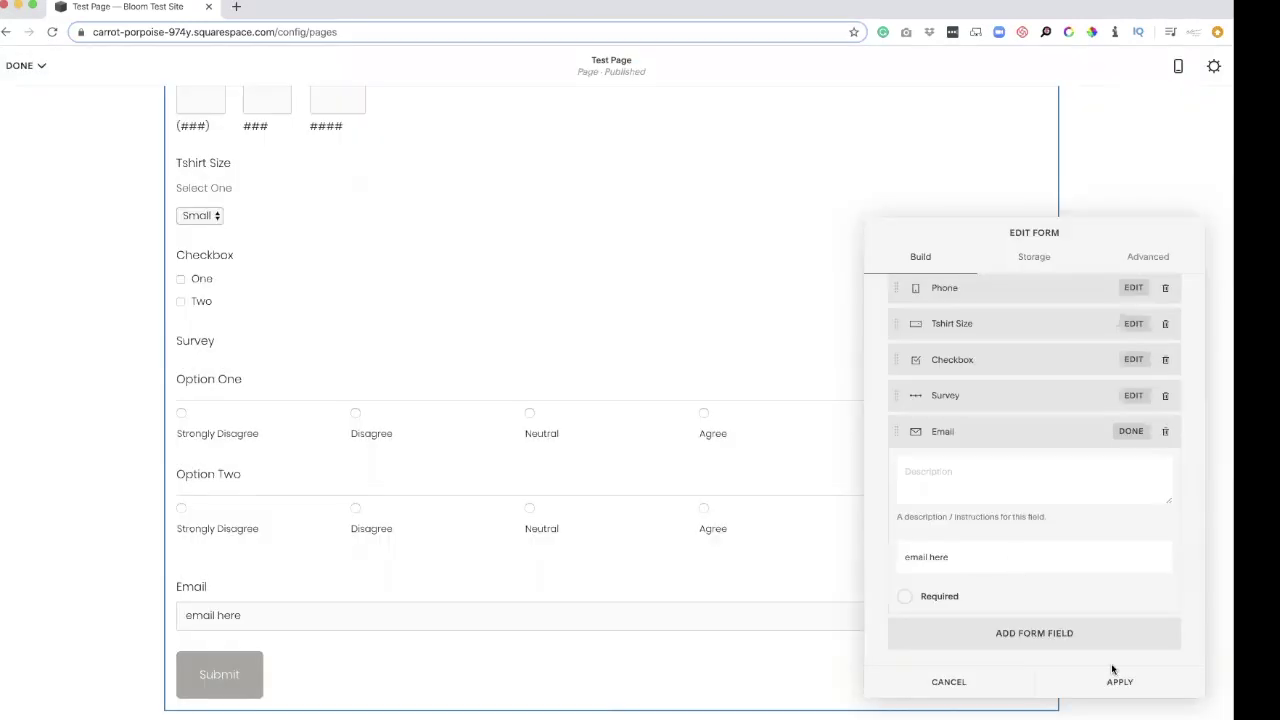
left_click(1031, 262)
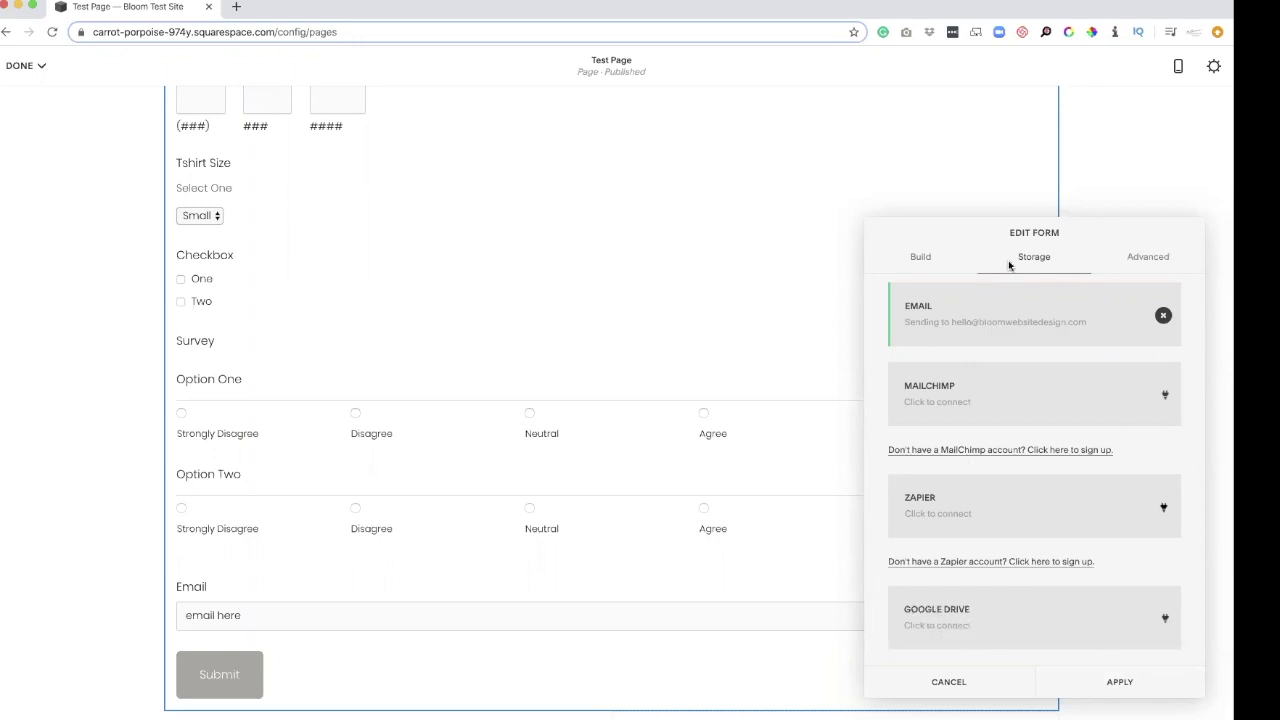
left_click(1147, 260)
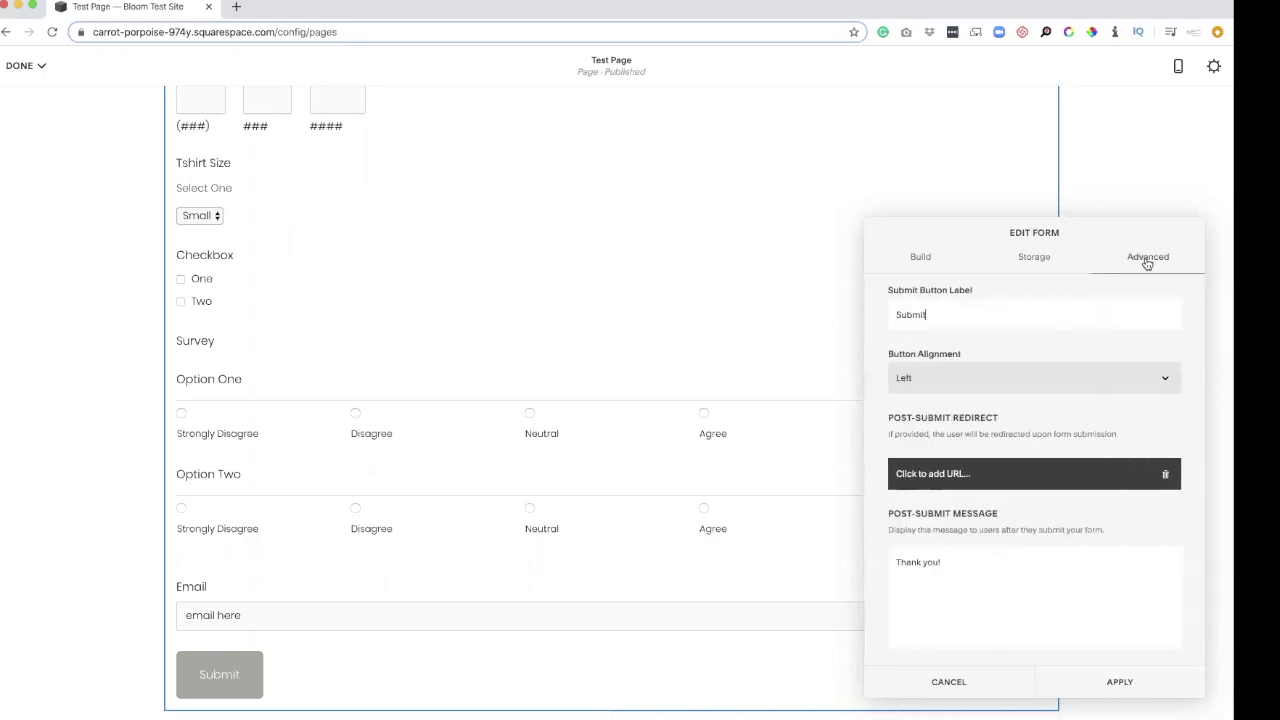
left_click(944, 564)
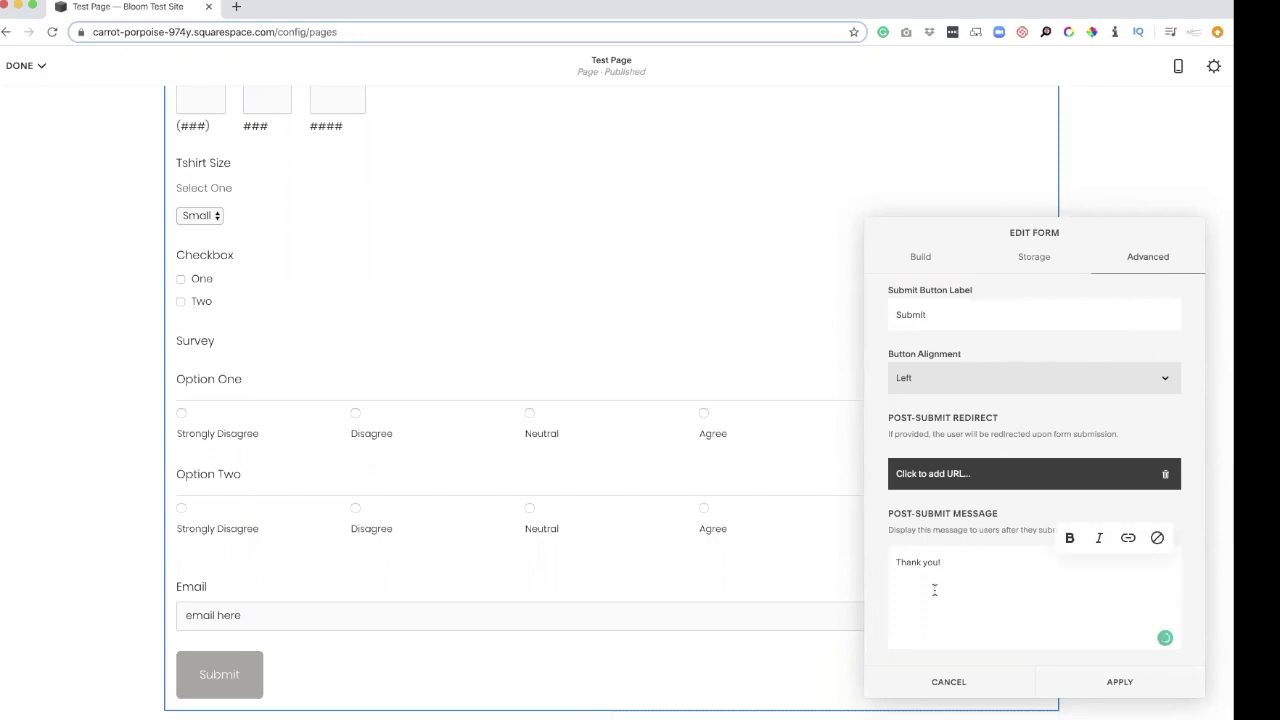
left_click_drag(953, 574, 880, 554)
left_click(981, 576)
- Set the form's button alignment to Center and change the submit button label to "Go!"
left_click(908, 380)
left_click(928, 395)
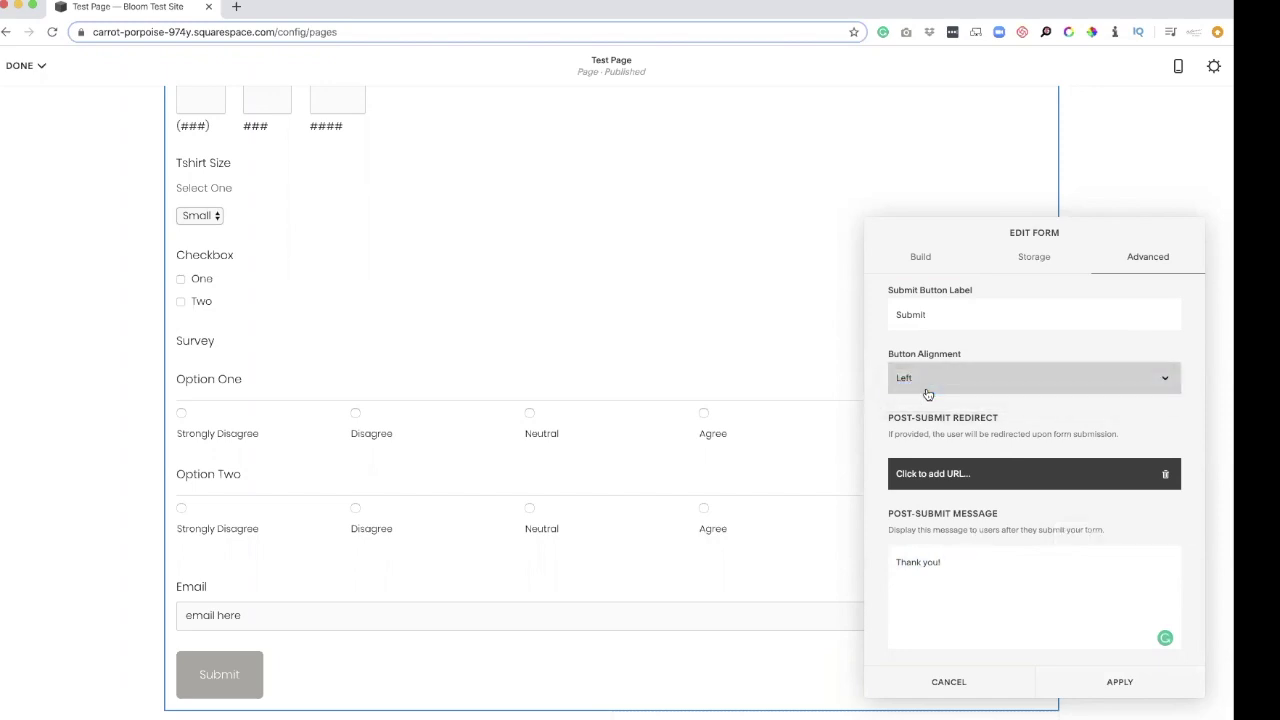
double_click(950, 314)
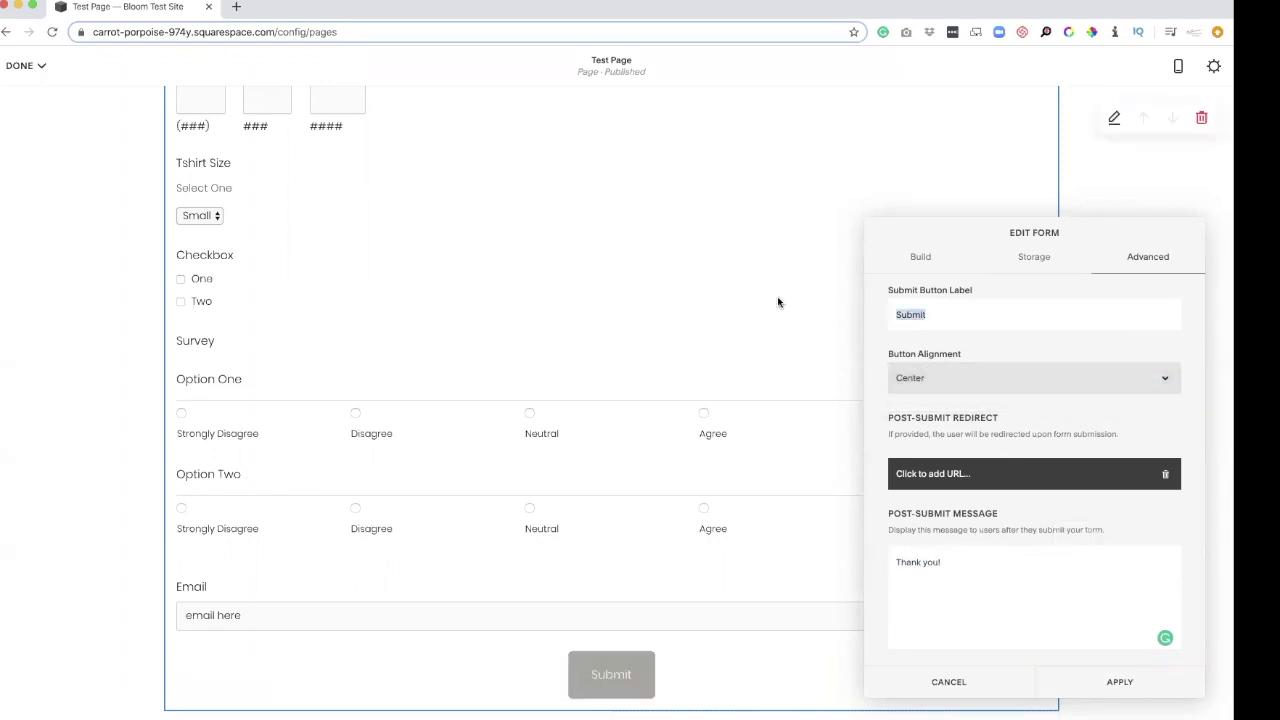
type("Go!")
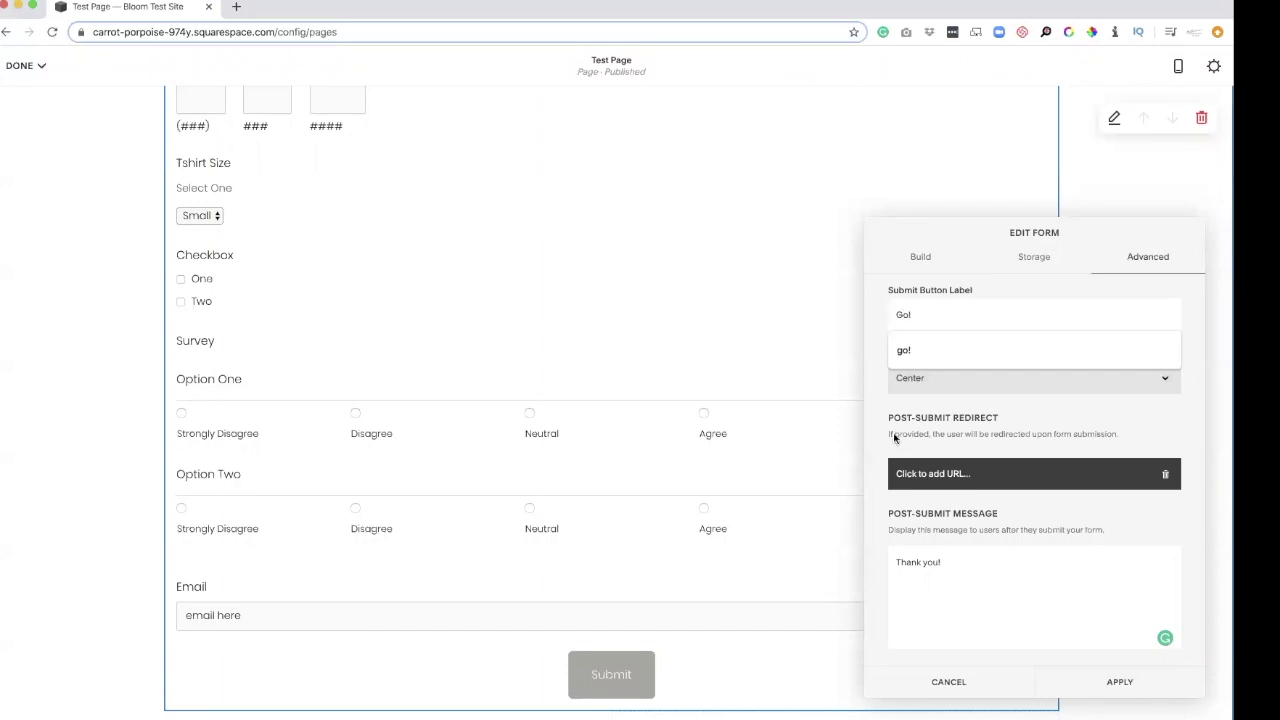
key("Escape")
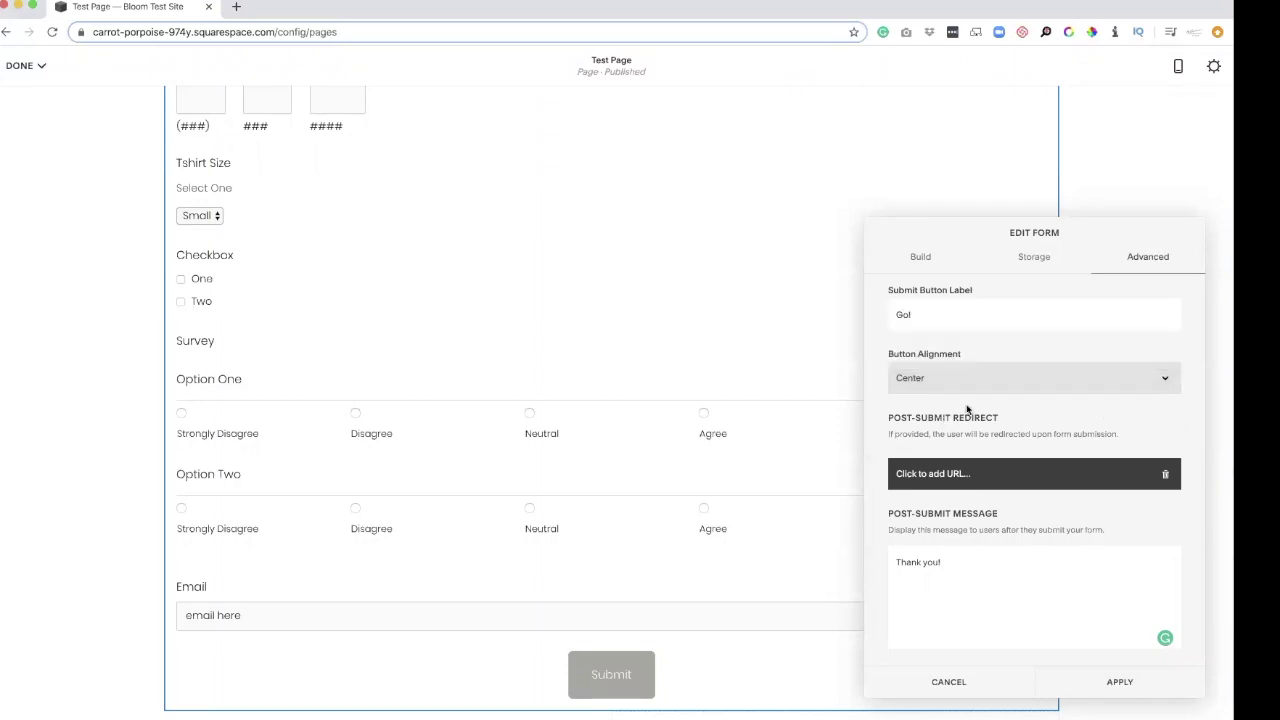
- Try Test Page as the form's post-submit redirect and remove the link again
left_click(958, 484)
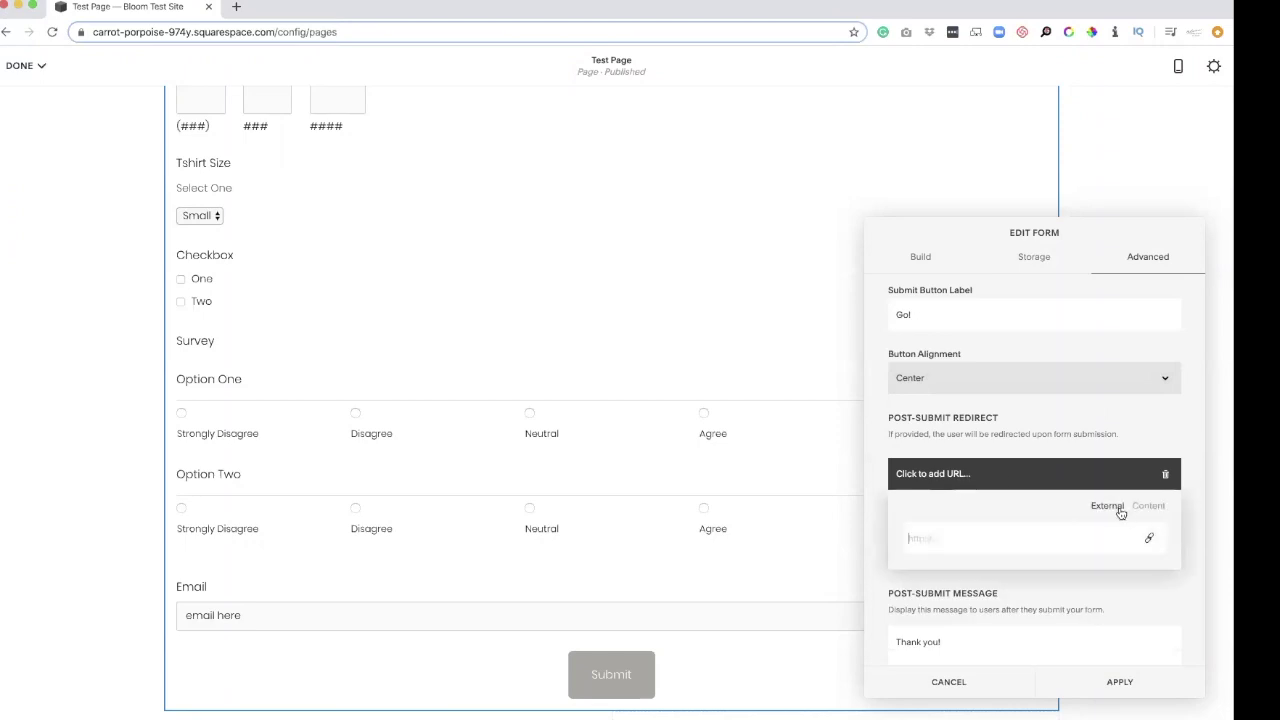
left_click(1146, 506)
scroll(960, 595, "down", 5)
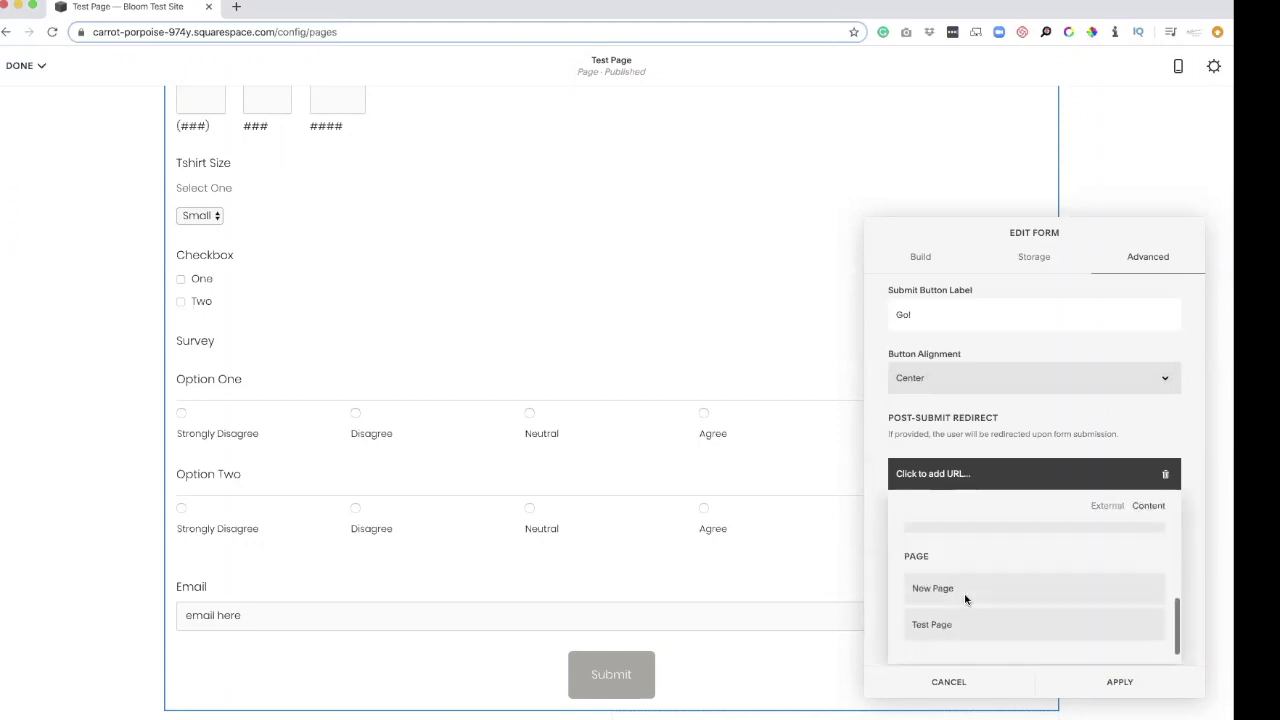
left_click(973, 624)
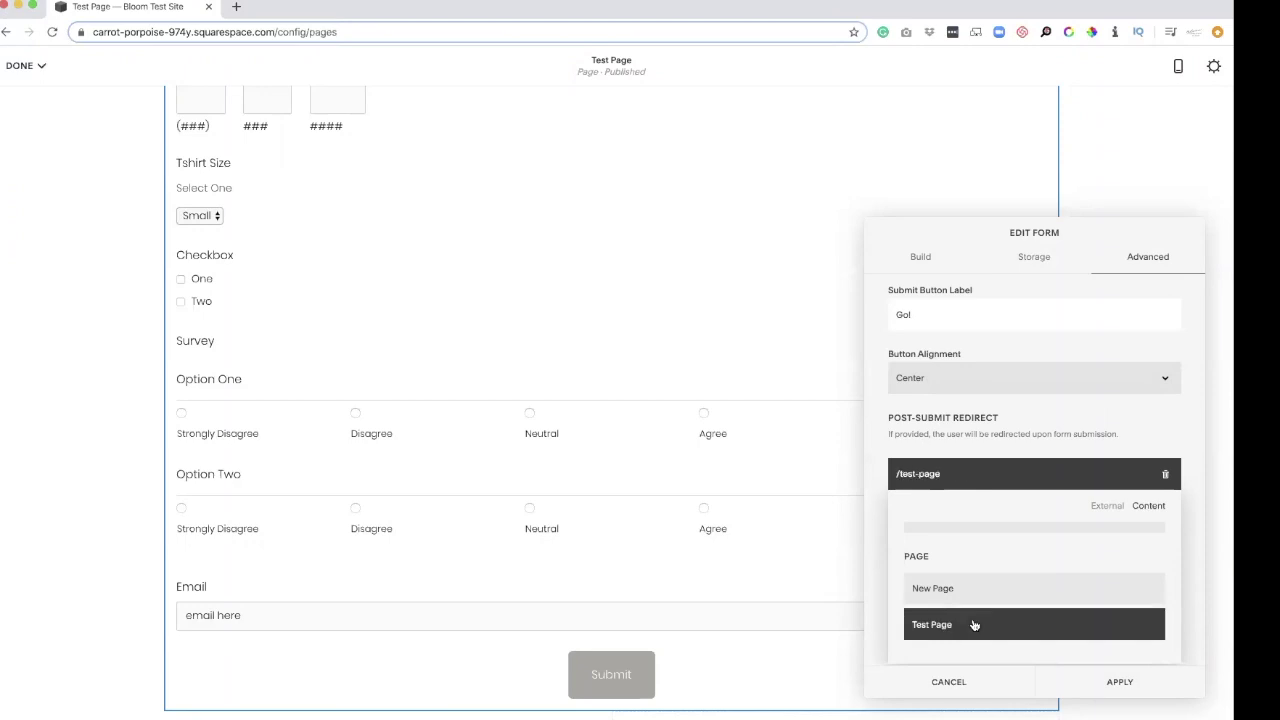
left_click(1190, 624)
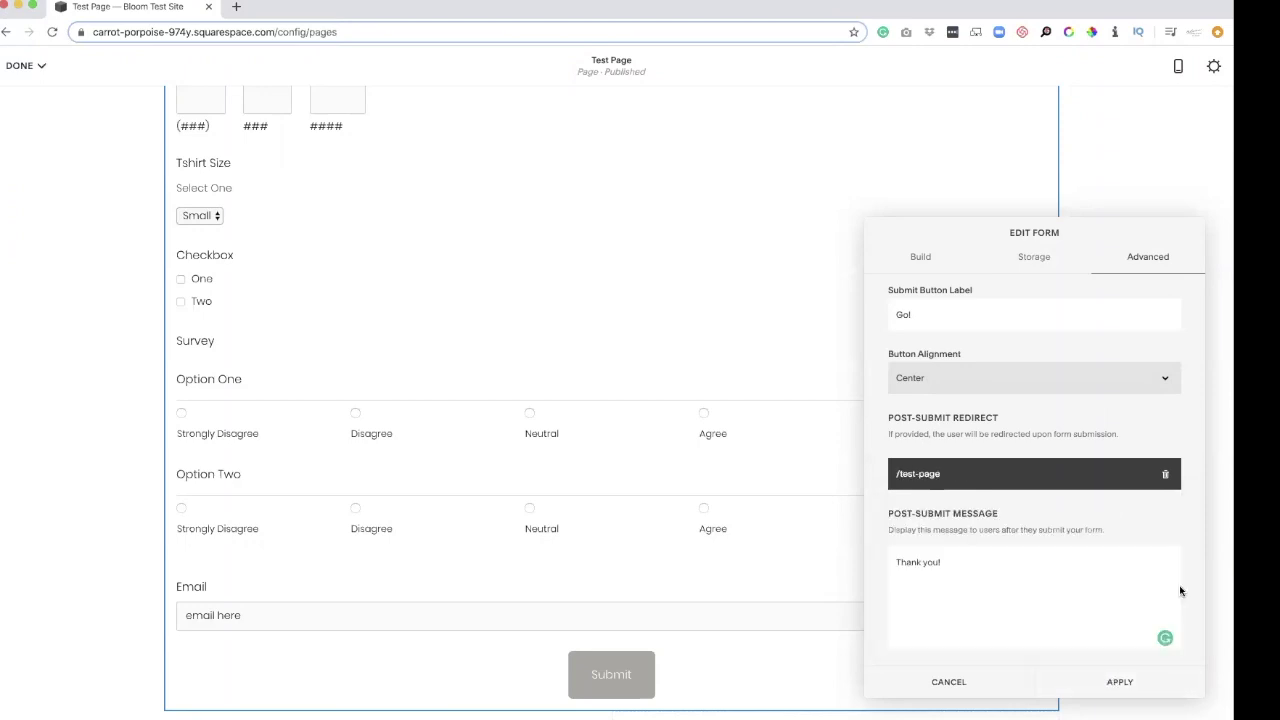
left_click(1166, 476)
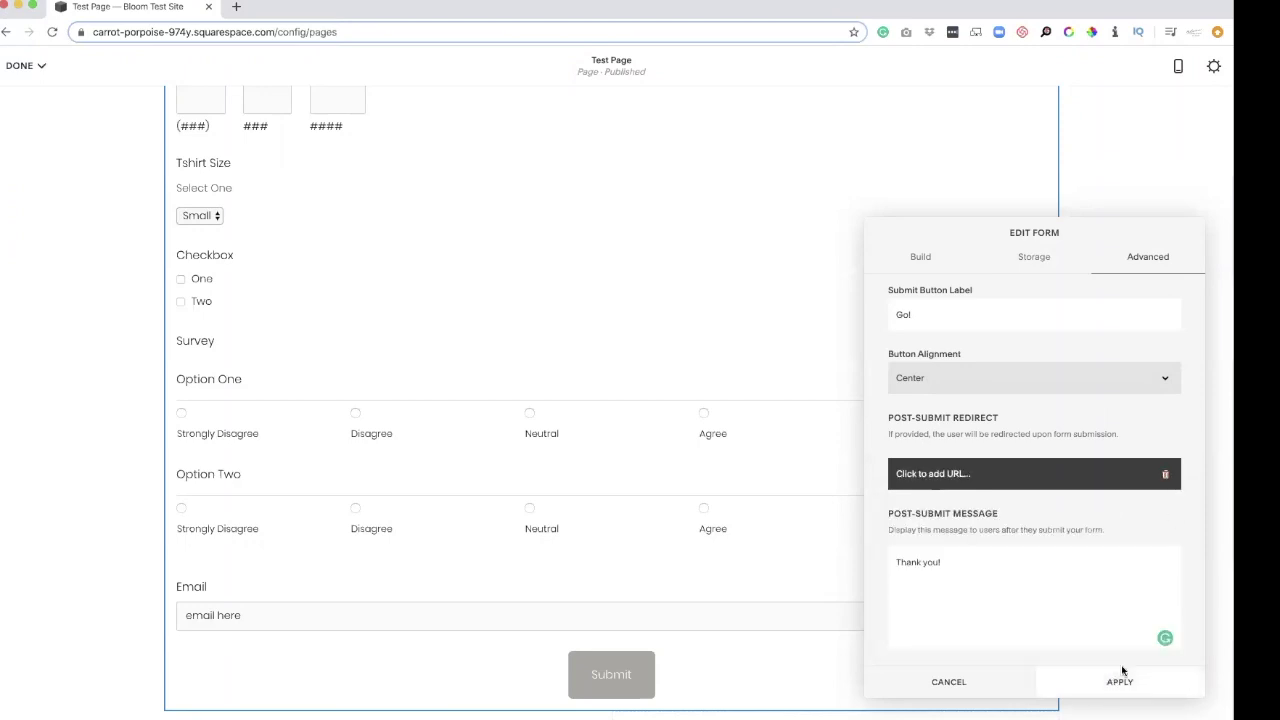
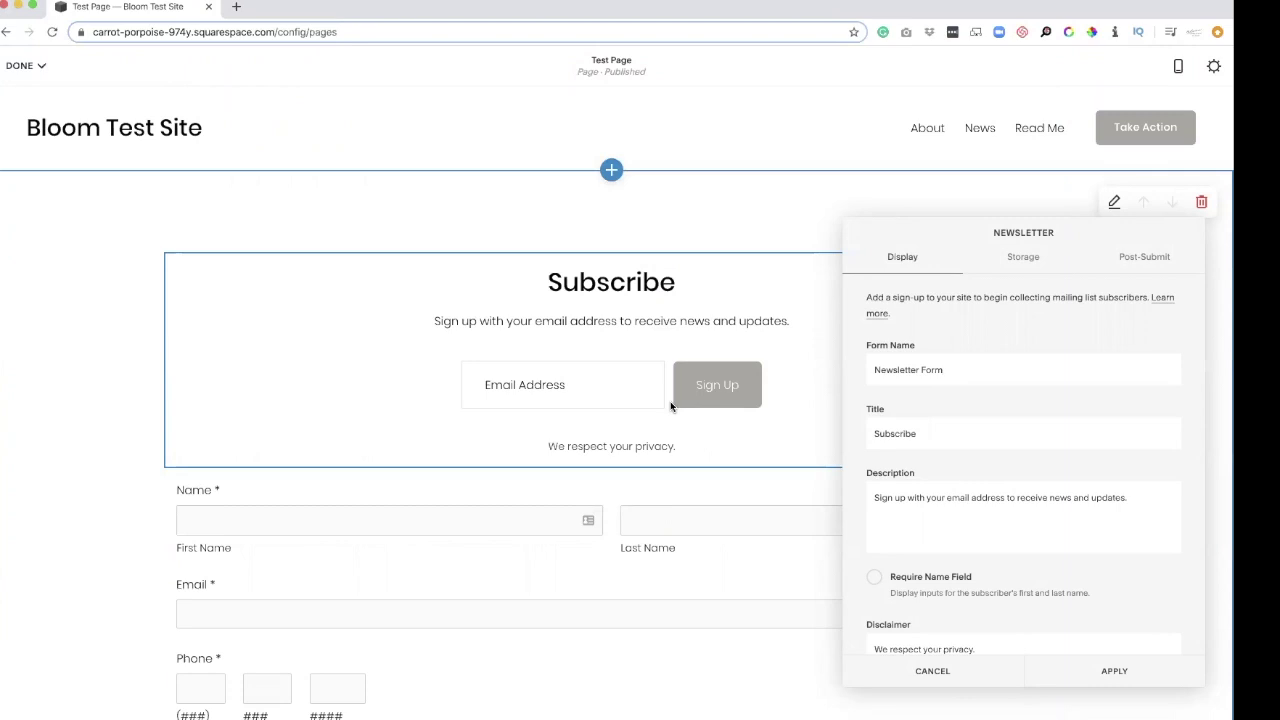
- Require a name field in the newsletter block and check its disclaimer and submit button label
left_click(945, 370)
left_click(857, 456)
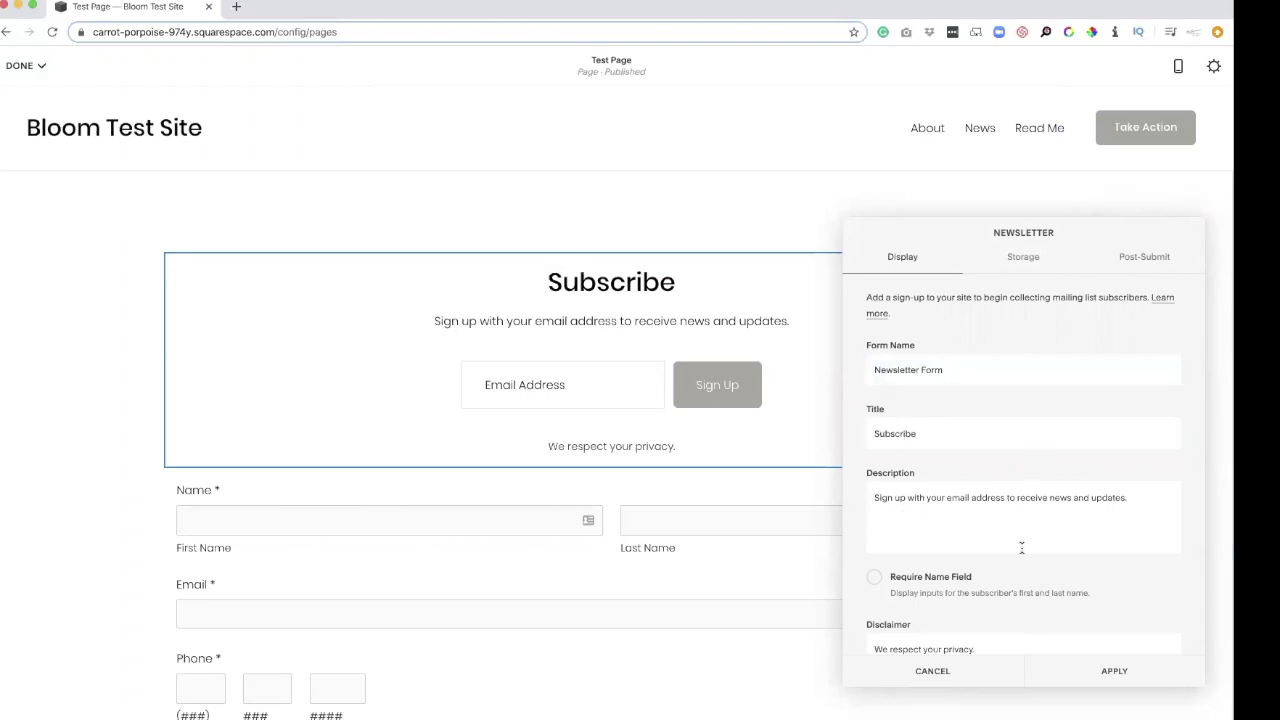
left_click(877, 580)
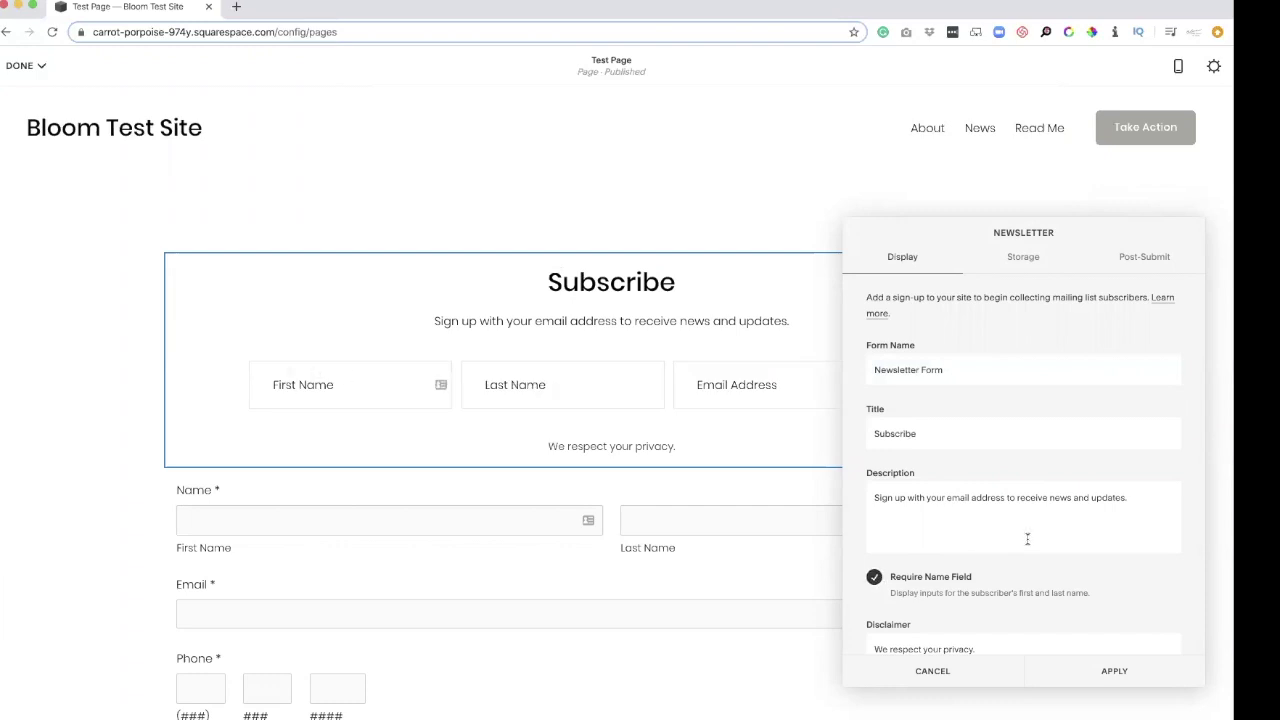
scroll(937, 600, "down", 3)
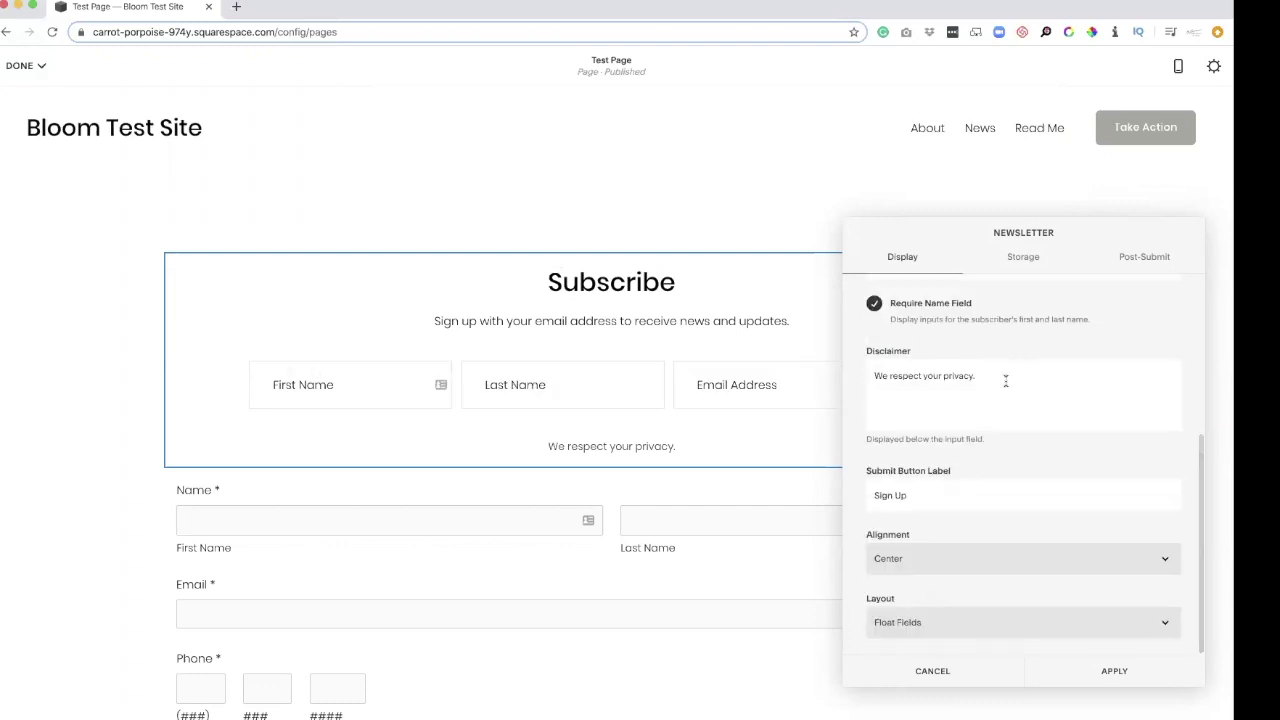
left_click_drag(1003, 377, 810, 360)
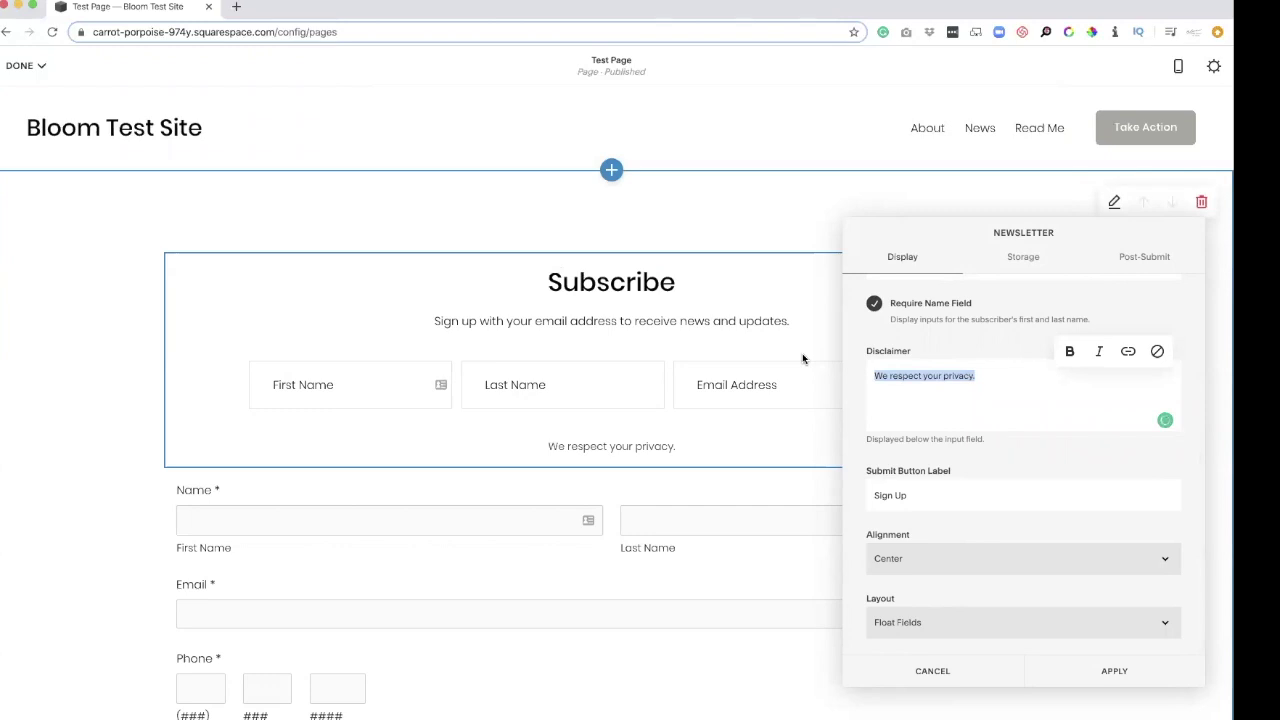
triple_click(940, 491)
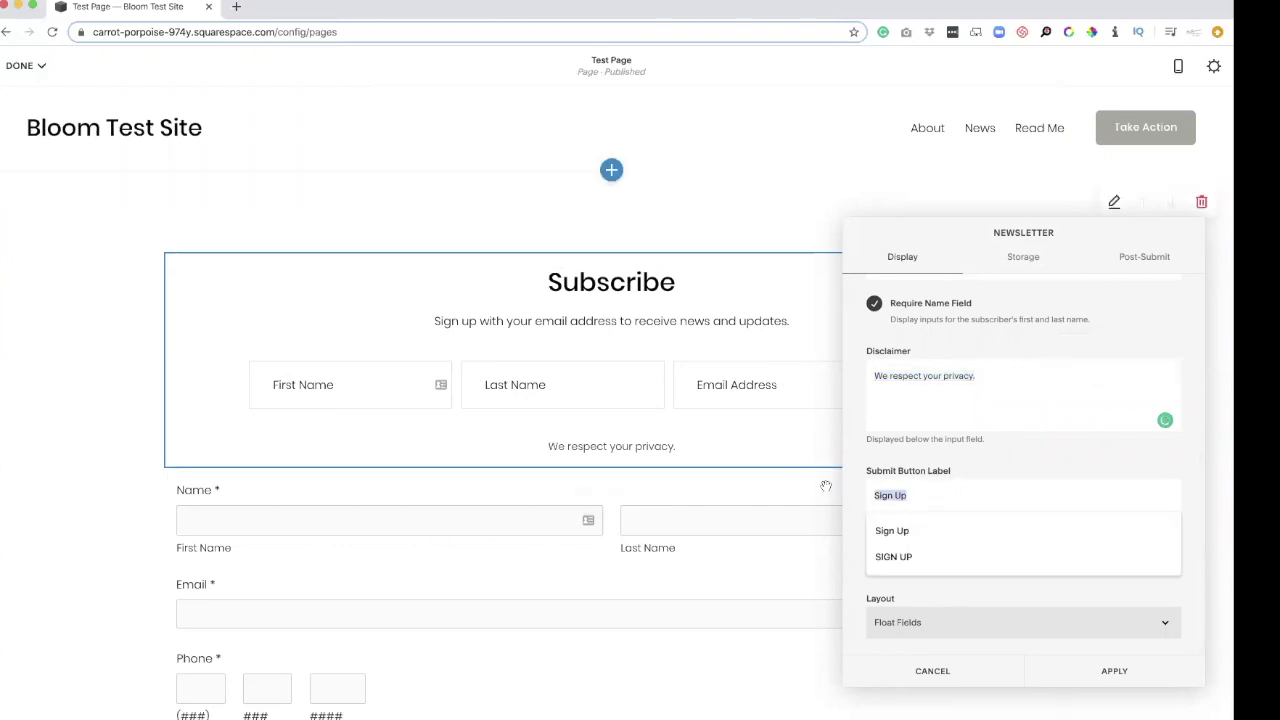
- Try Left and Right alignment for the newsletter block, and return the alignment to Center
left_click_drag(981, 233, 267, 211)
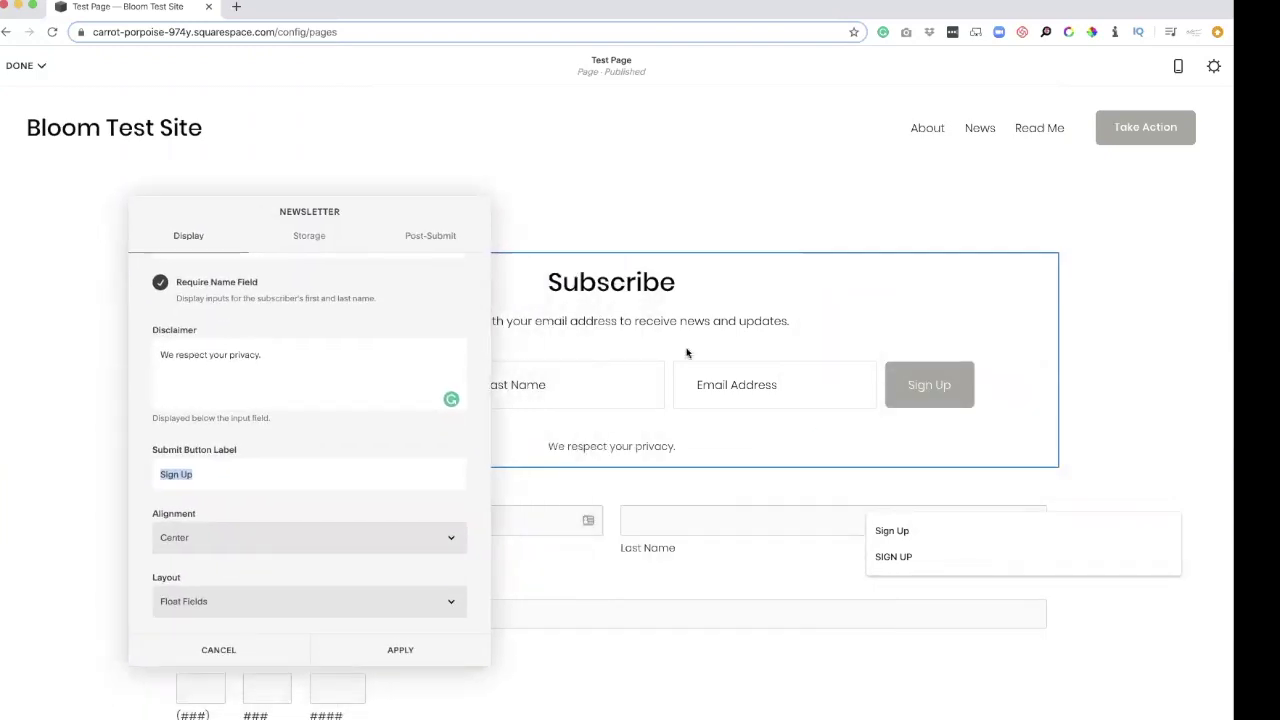
left_click(214, 535)
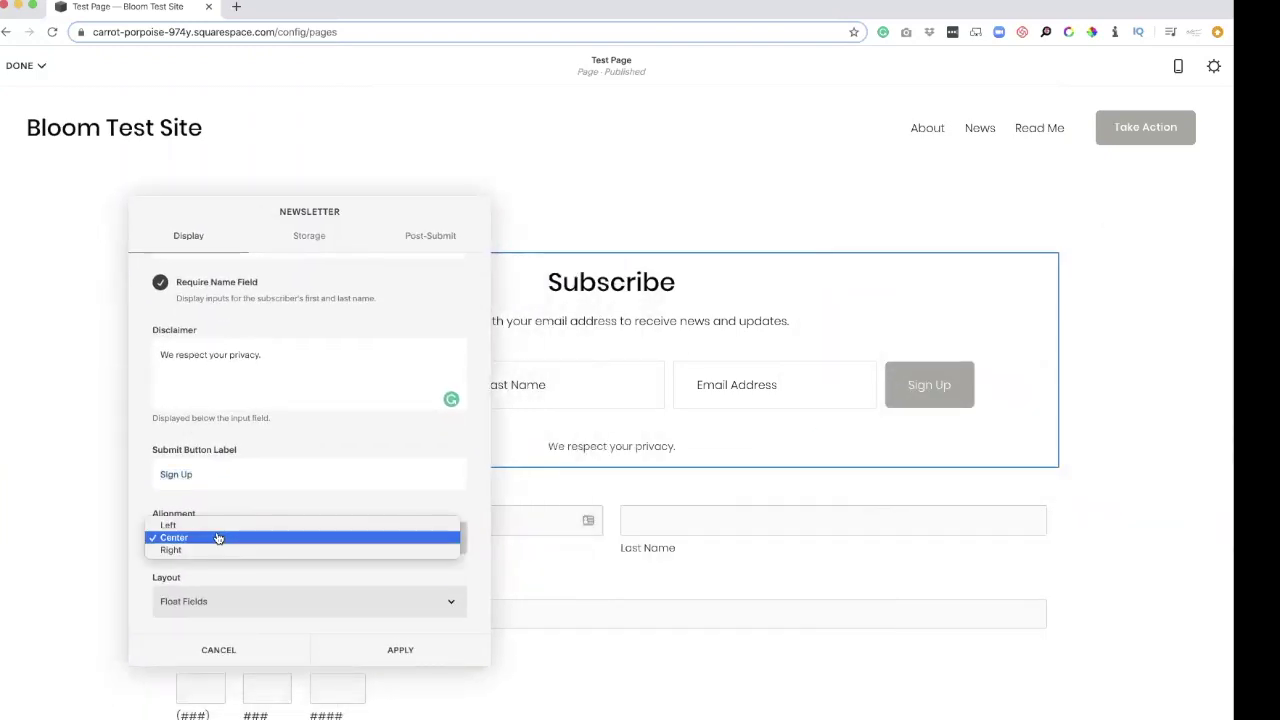
left_click(215, 524)
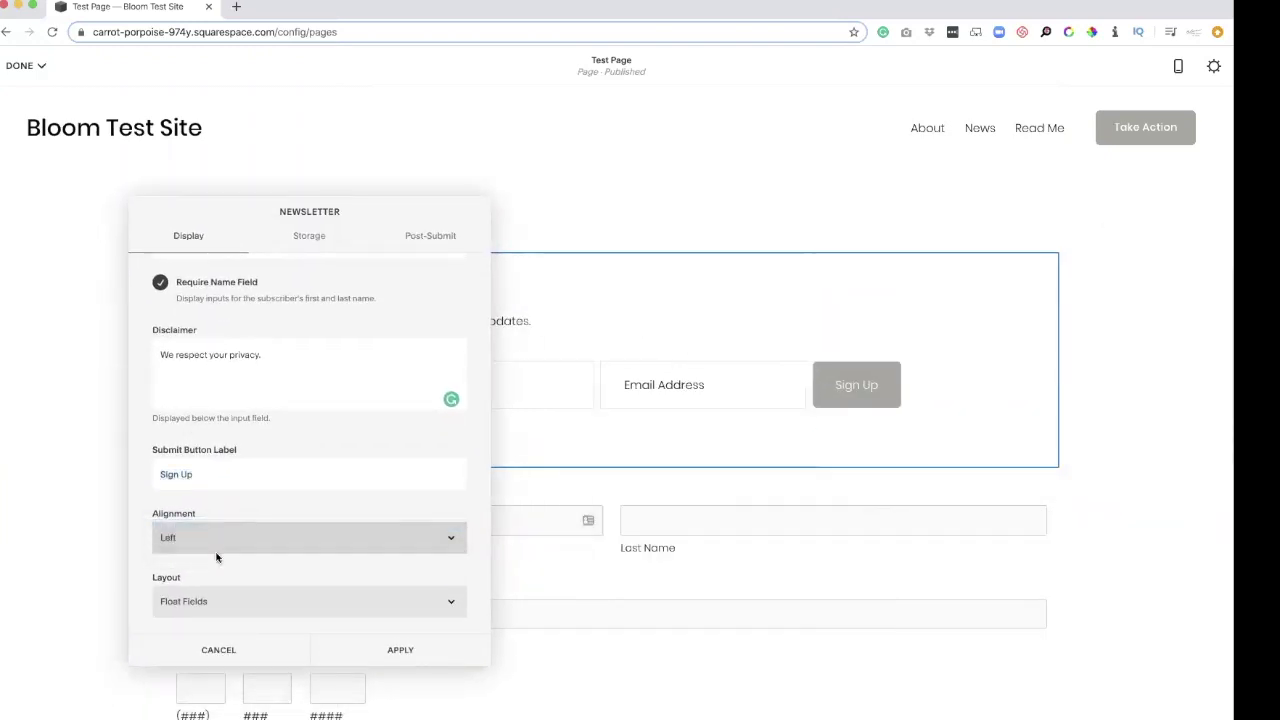
left_click(214, 549)
left_click(217, 563)
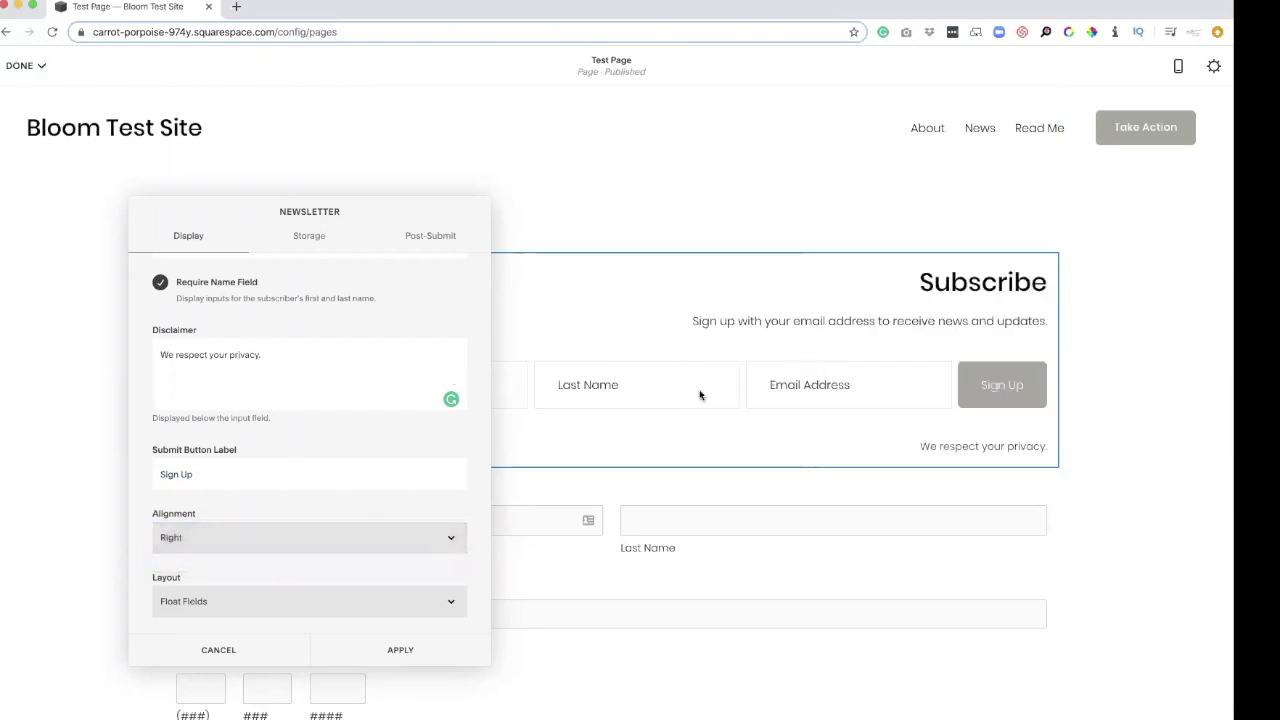
left_click(172, 540)
left_click(195, 524)
- Try the Stack Fields layout for the newsletter block, and switch it back to Float Fields
left_click_drag(280, 207, 971, 86)
left_click(931, 477)
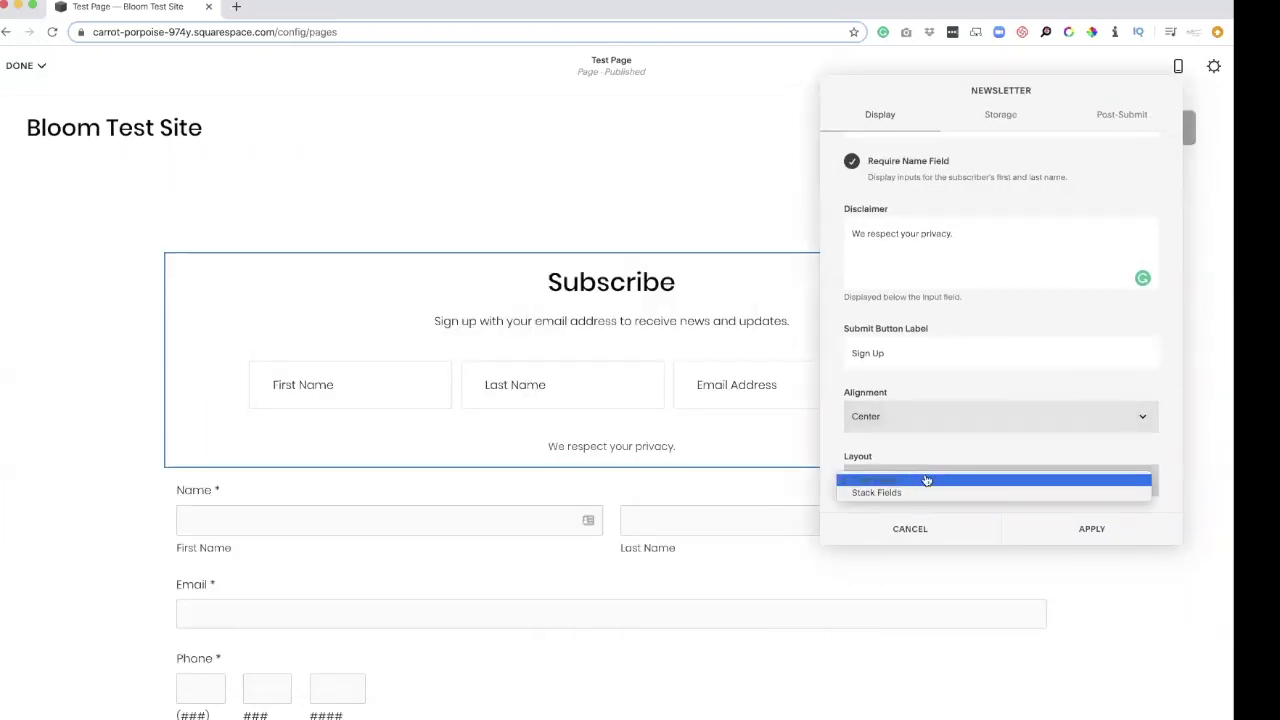
left_click(923, 495)
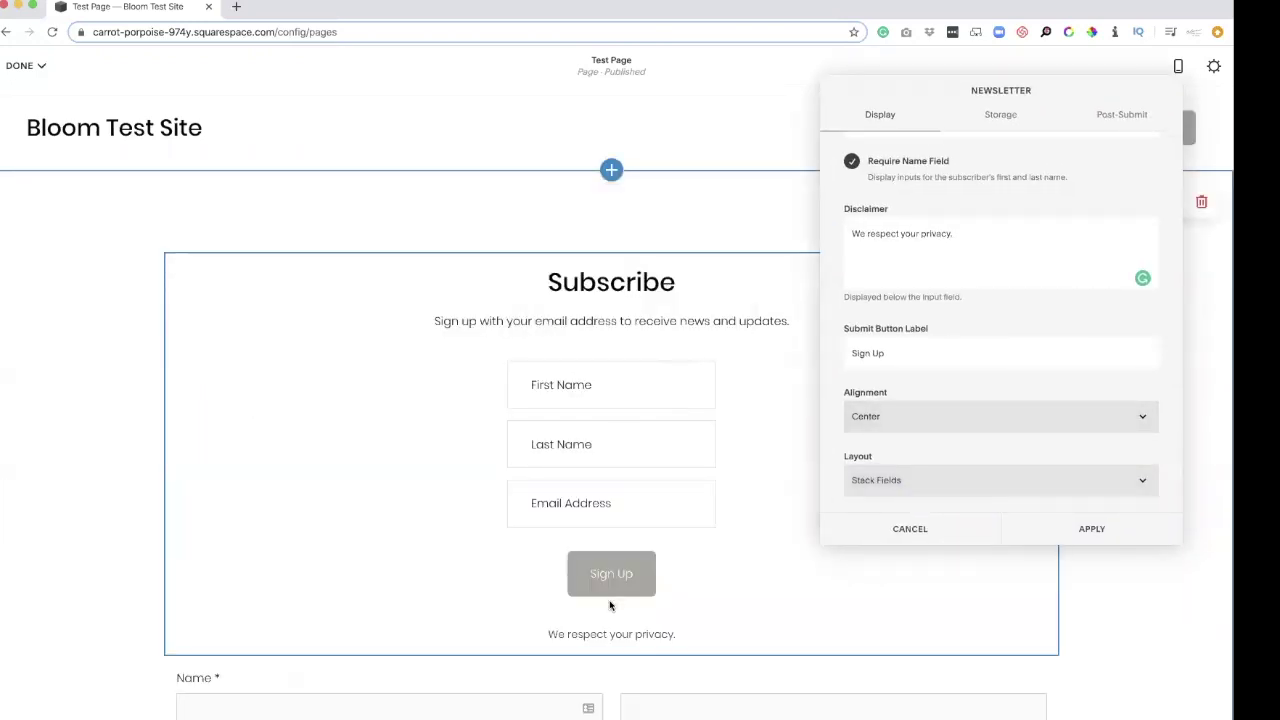
left_click(930, 480)
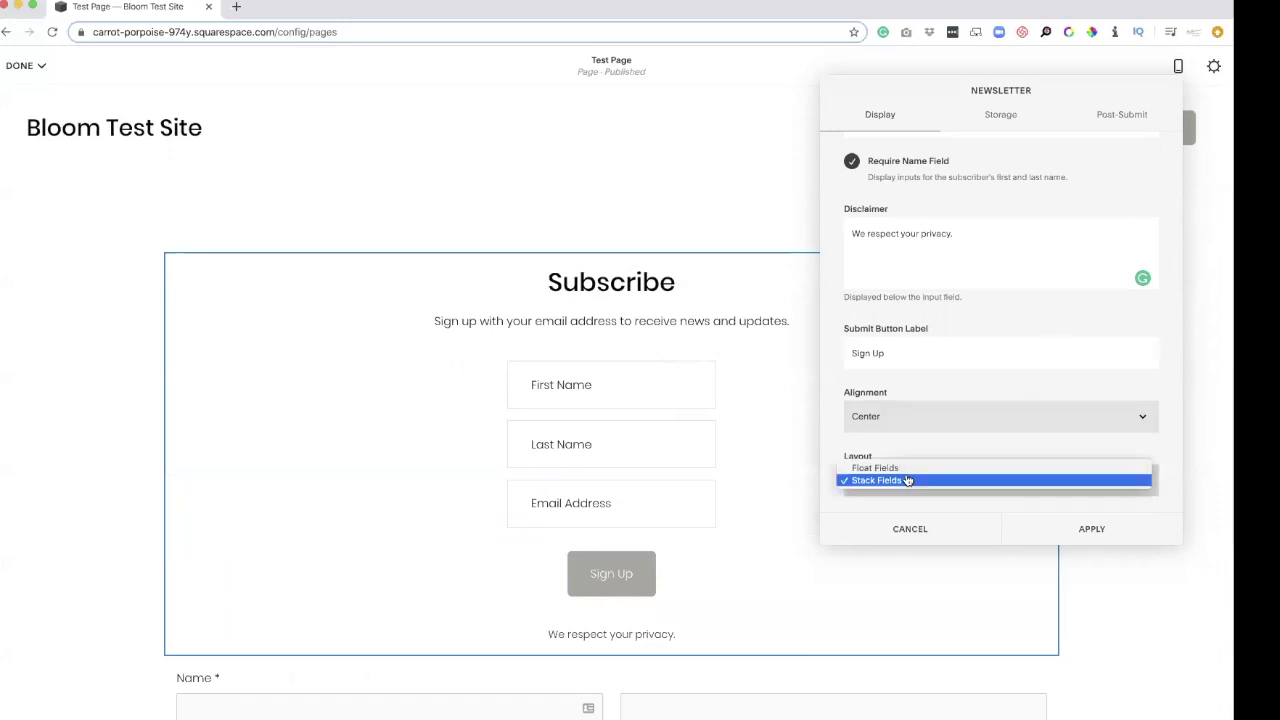
left_click(880, 466)
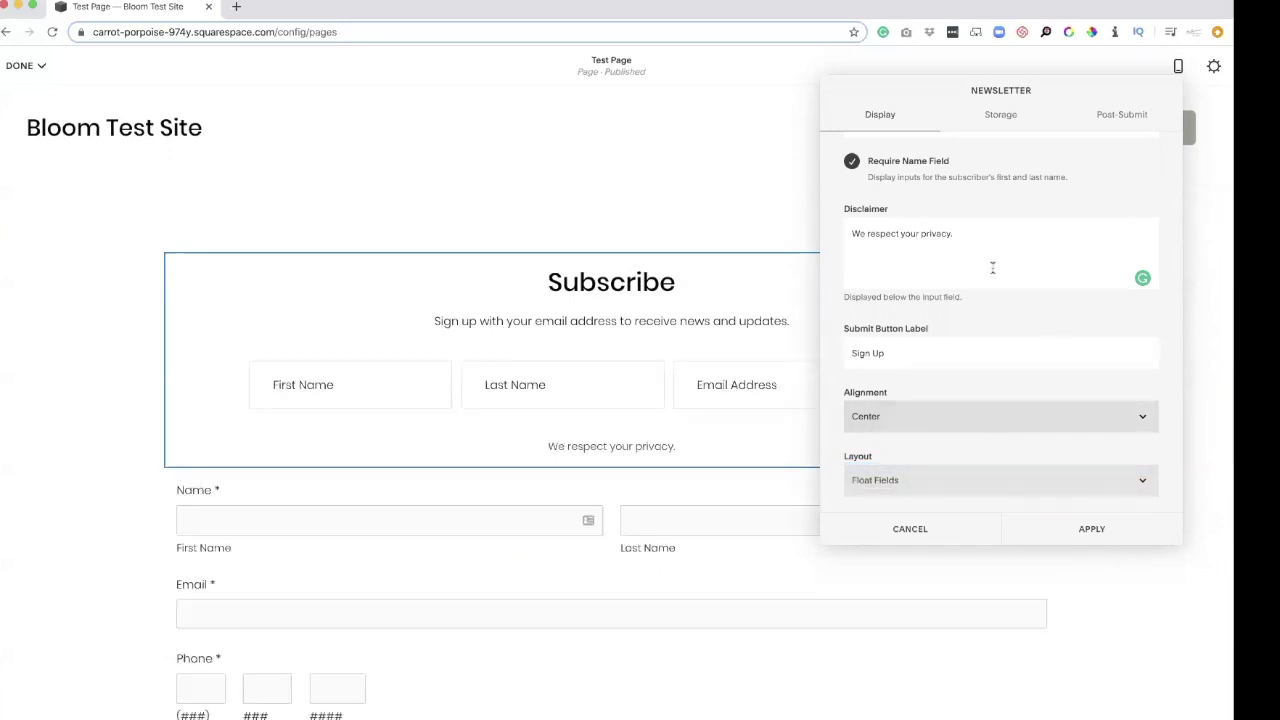
- Examine the newsletter block's storage services, including the other connectable ones, and its mailing list choices
left_click(1000, 114)
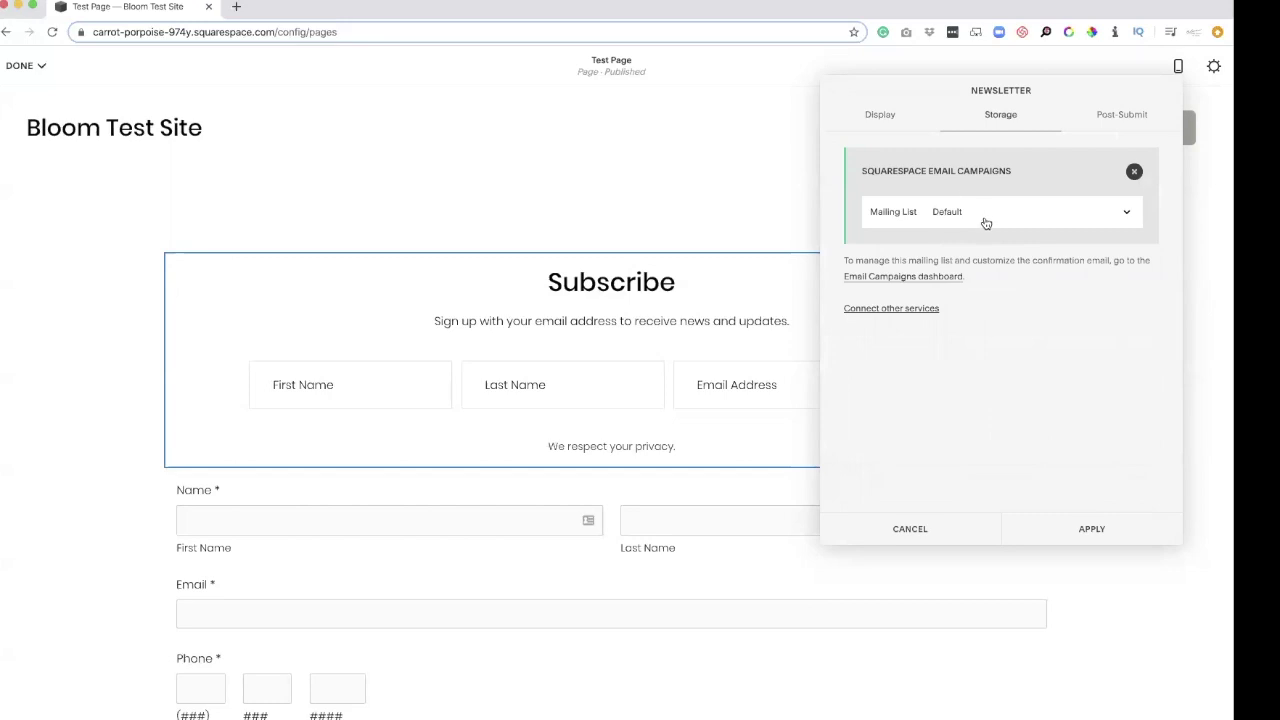
left_click(904, 310)
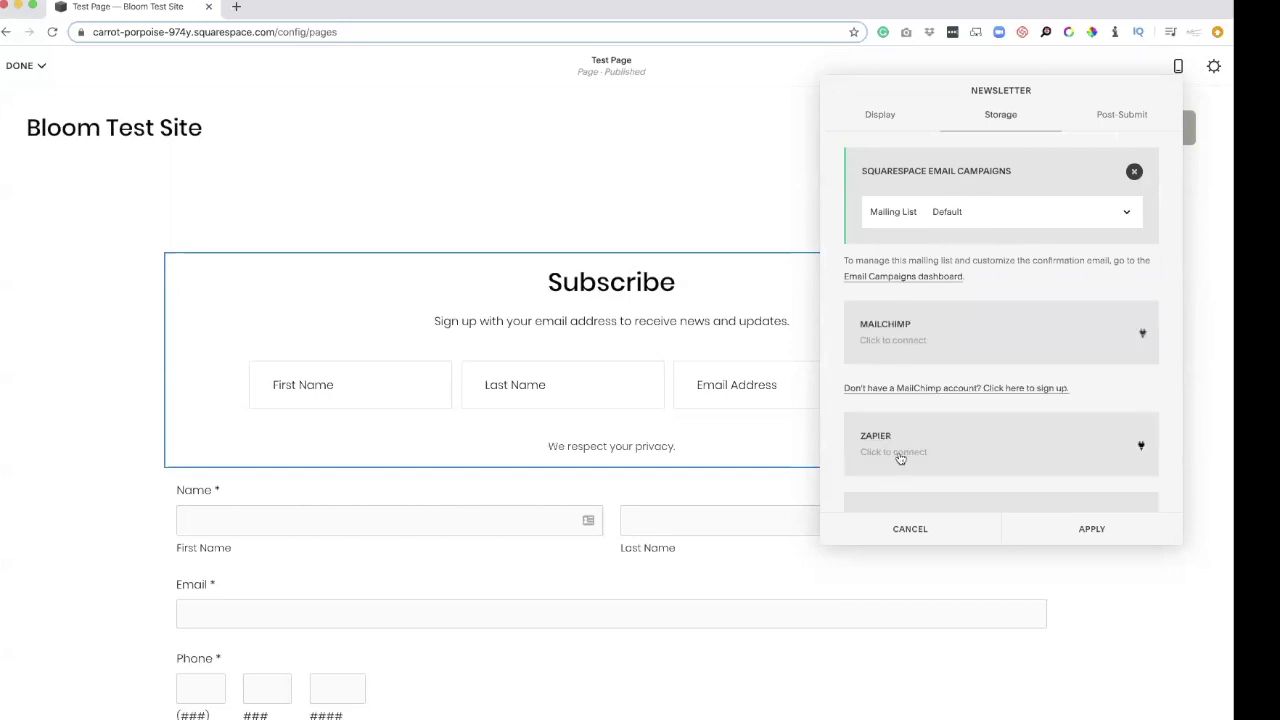
scroll(900, 455, "down", 1)
scroll(936, 309, "up", 1)
left_click(952, 212)
left_click(961, 215)
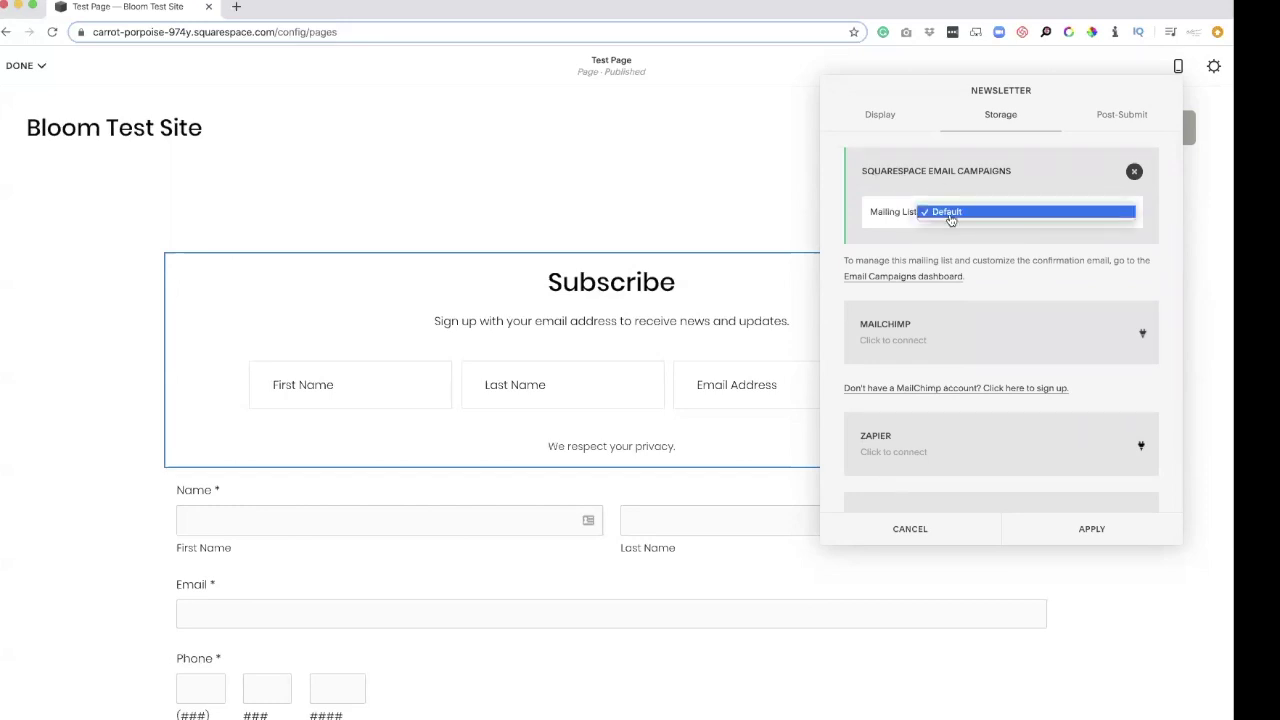
left_click(957, 214)
left_click(957, 214)
left_click(934, 216)
left_click(956, 215)
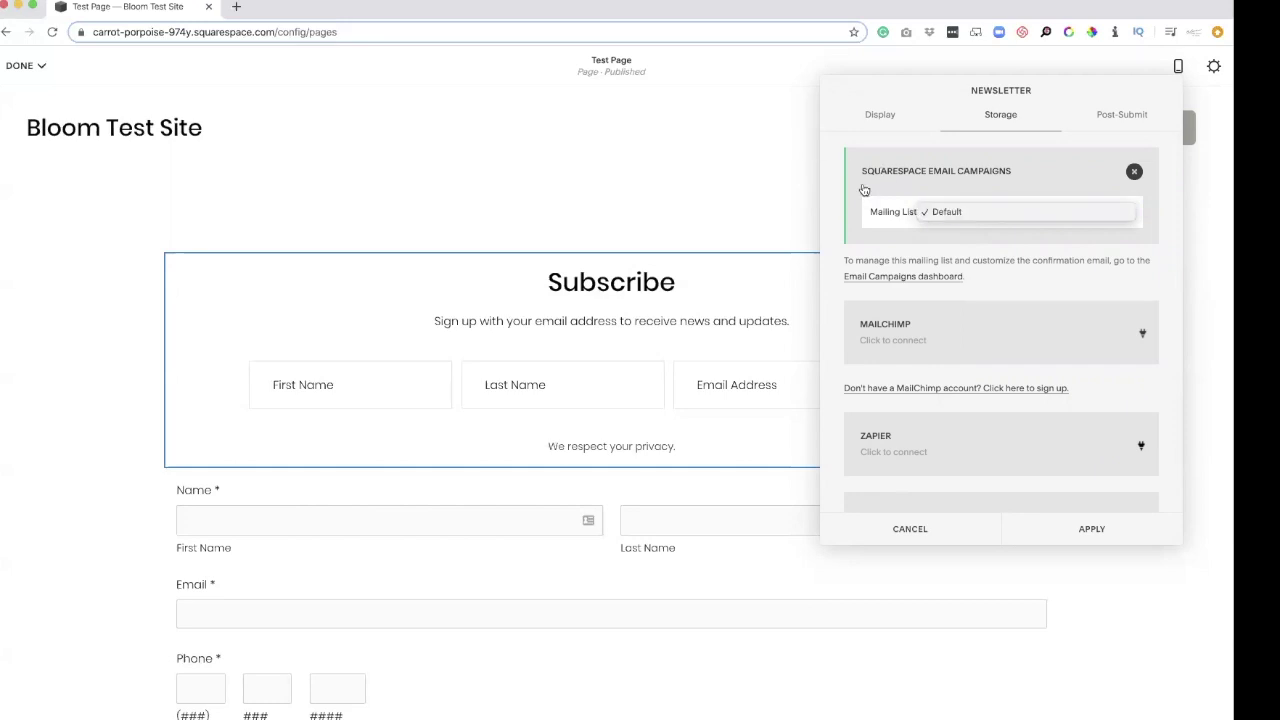
- View the newsletter block's post-submit settings and apply the block's changes
left_click(1123, 126)
left_click(1130, 114)
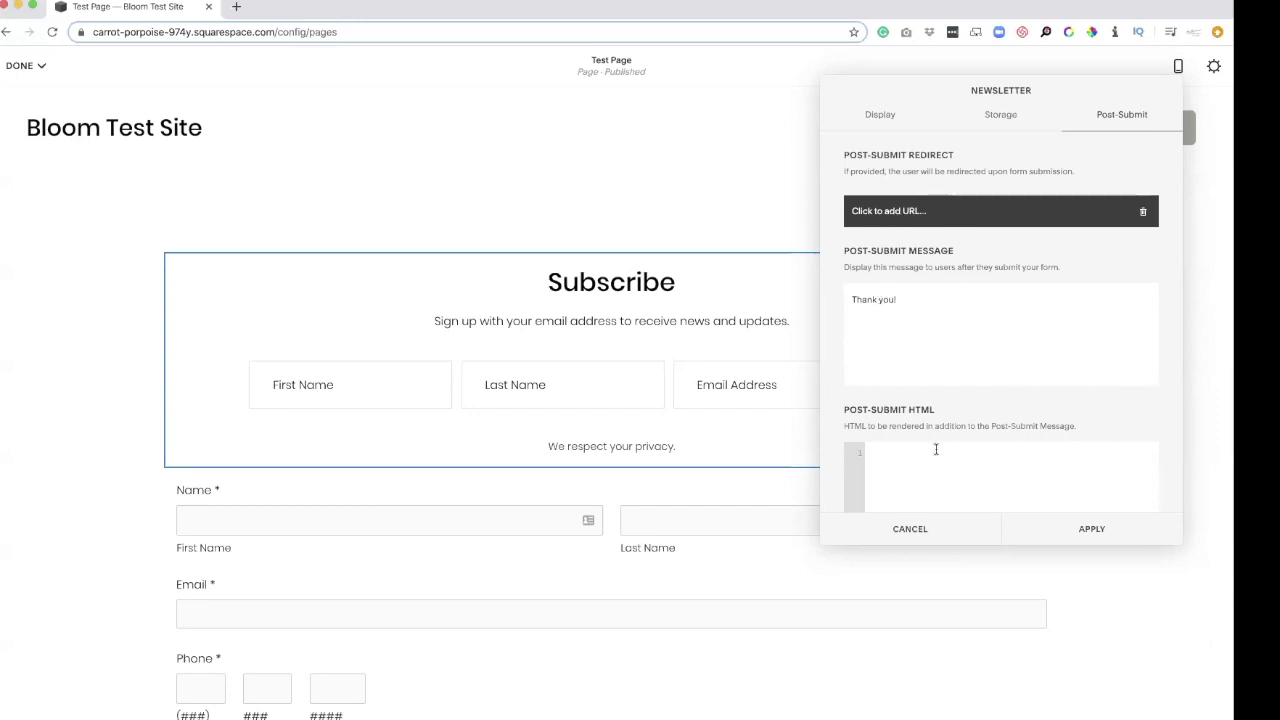
left_click(1113, 535)
- Add a Map block above the newsletter block
left_click(165, 258)
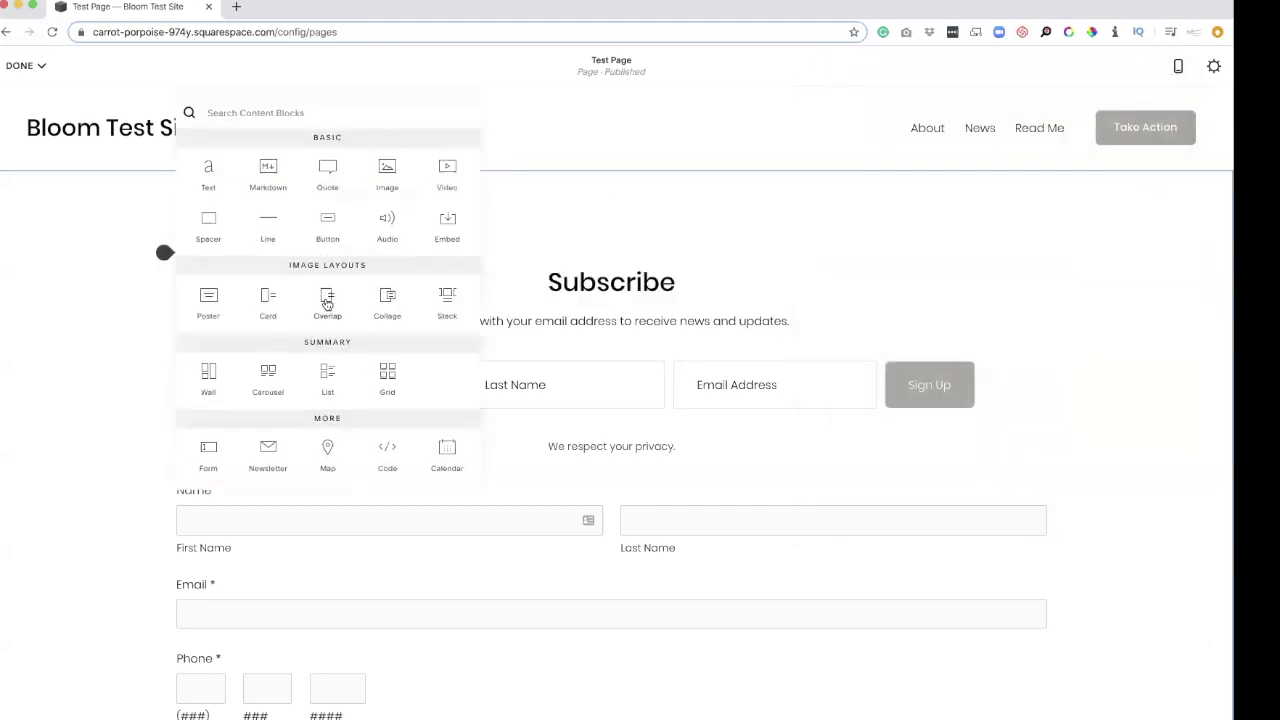
scroll(327, 306, "down", 3)
left_click(327, 306)
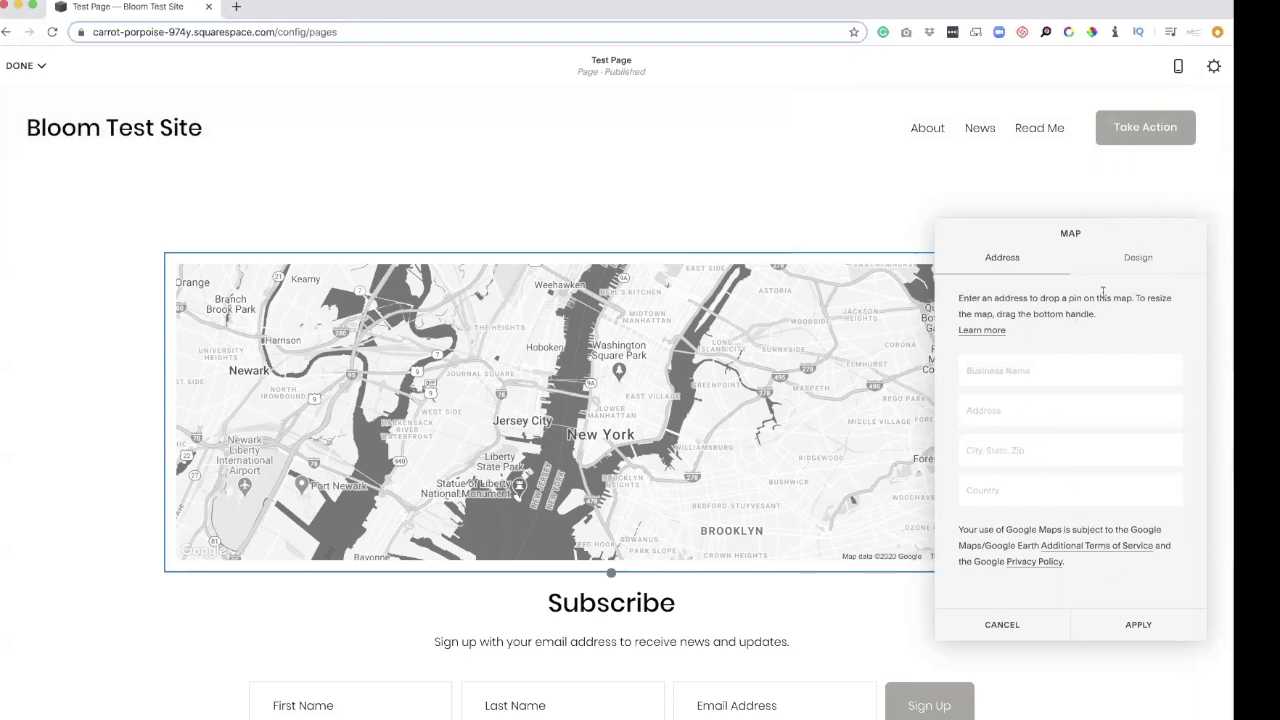
- Try the Show Terrain and Show Controls options for the map, and turn both off again
left_click(1138, 257)
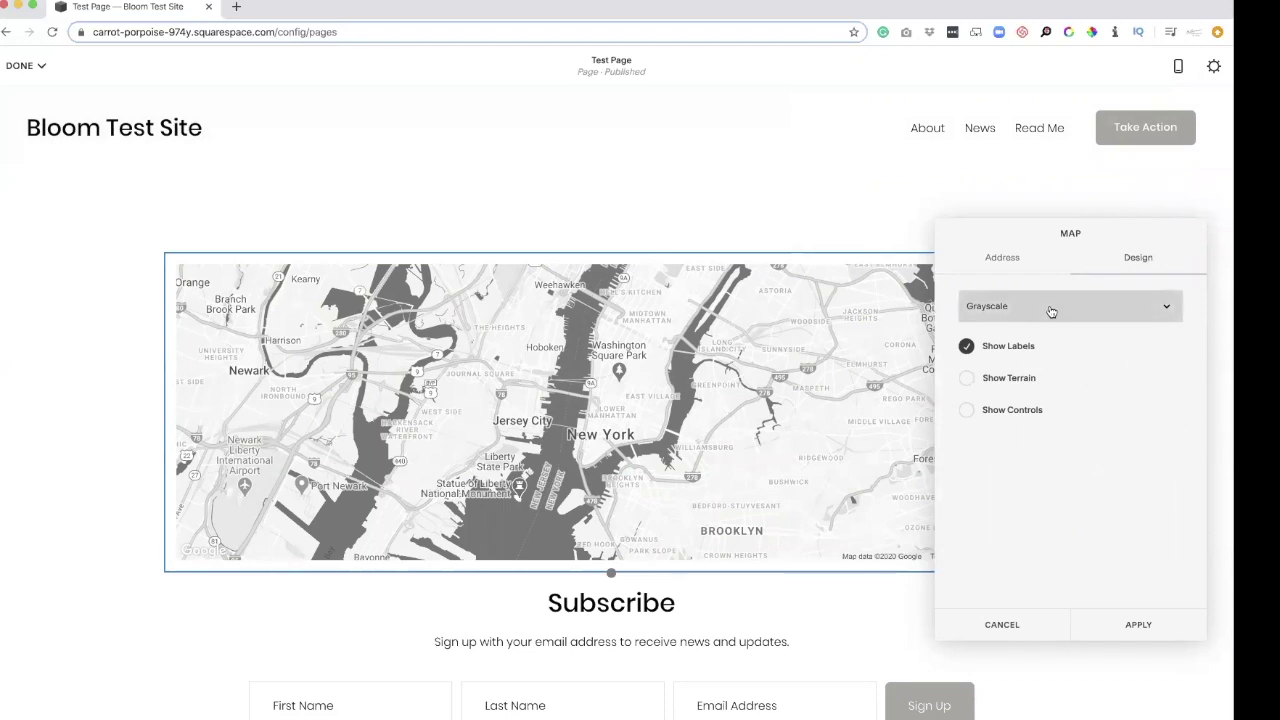
left_click(965, 377)
left_click(966, 410)
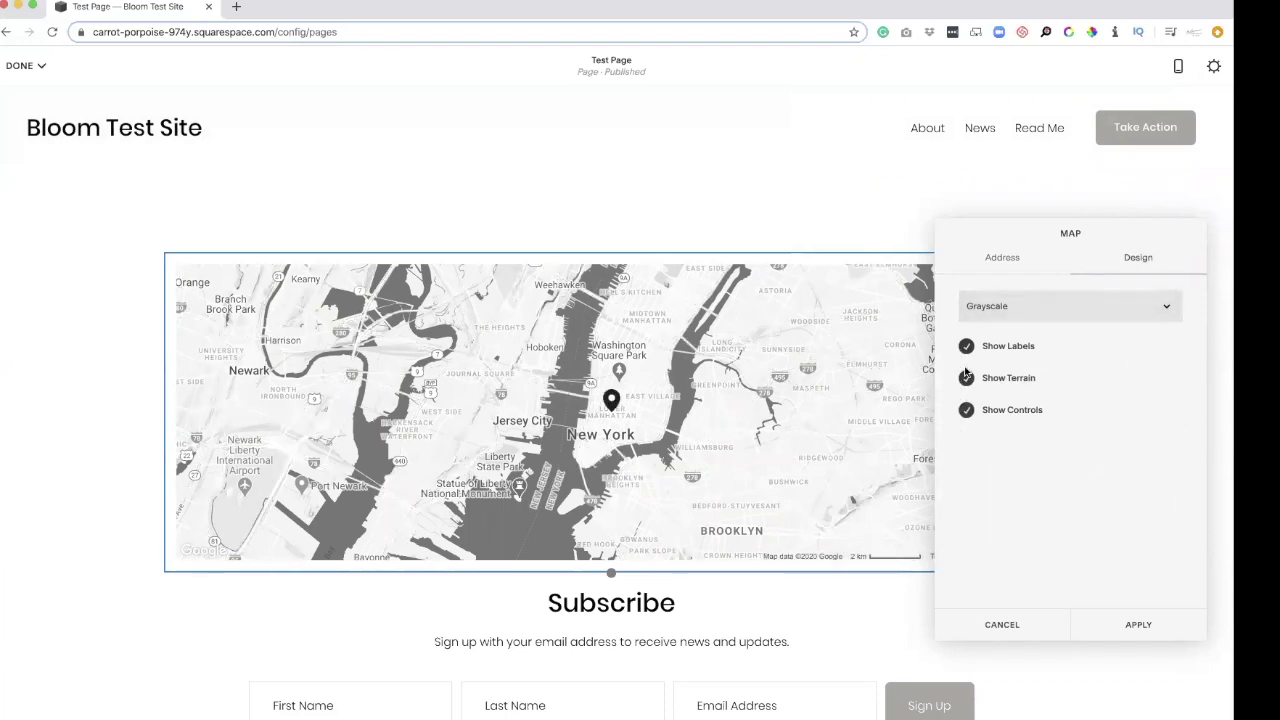
left_click(966, 378)
left_click(966, 410)
- Try the Satellite, Minimal Light and Minimal Dark map styles, choose Minimal Blue, and apply the map settings
left_click(1038, 293)
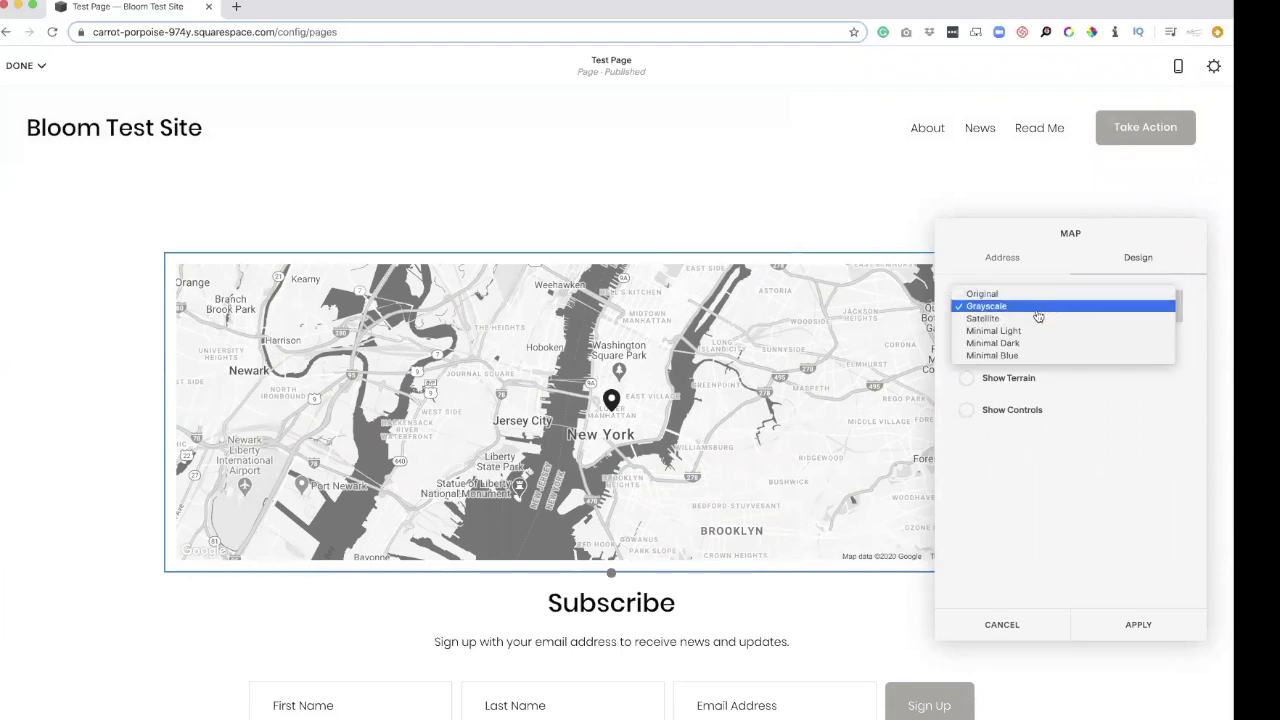
left_click(1034, 313)
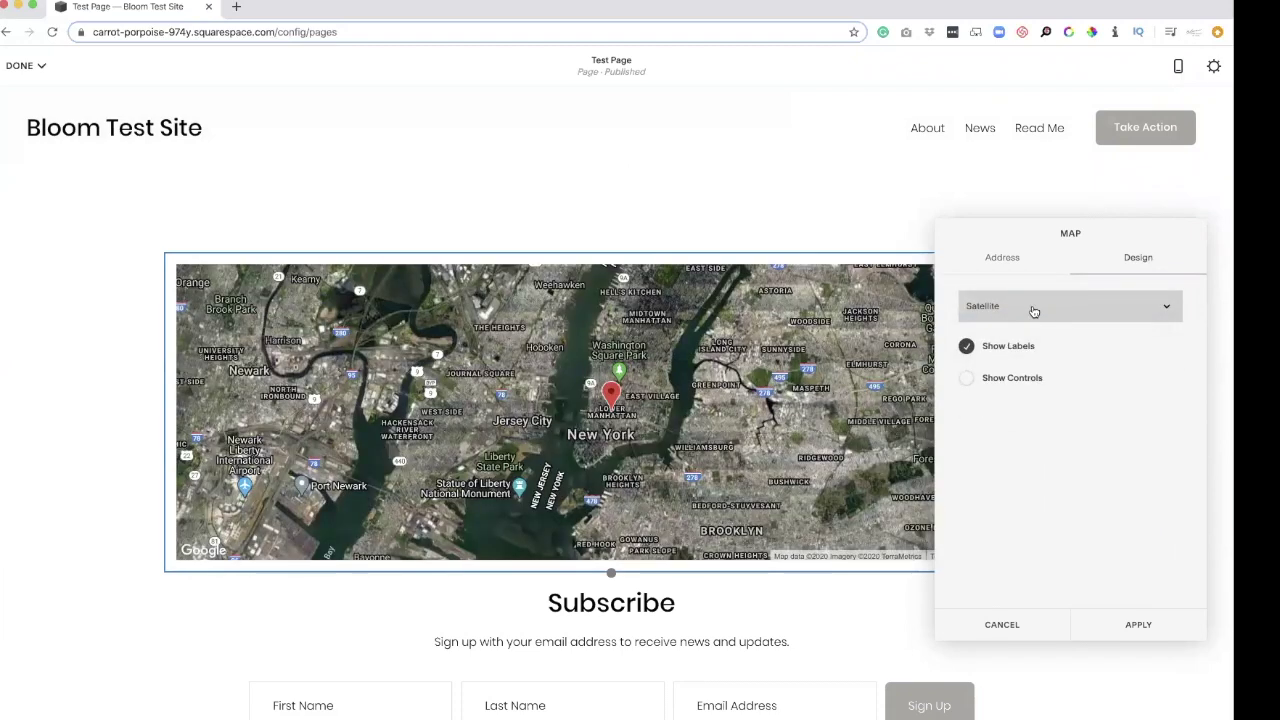
left_click(1034, 306)
left_click(1031, 322)
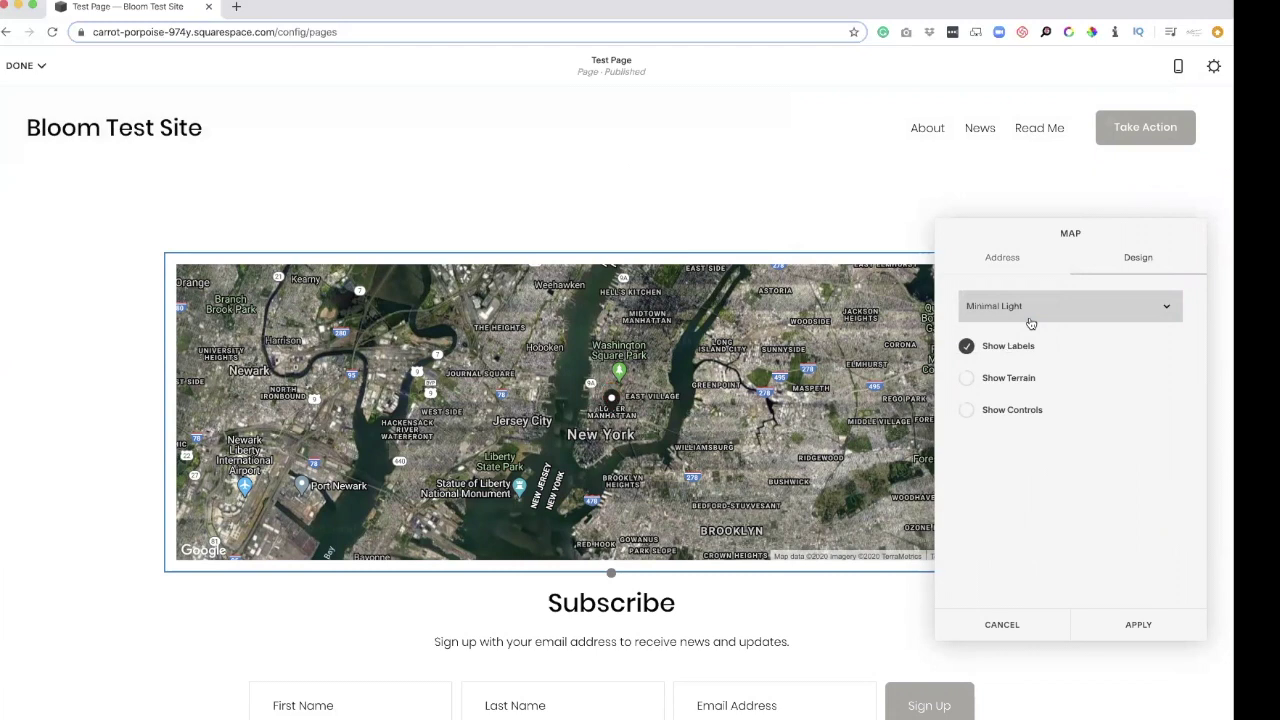
left_click(1032, 322)
left_click(1020, 318)
left_click(1020, 306)
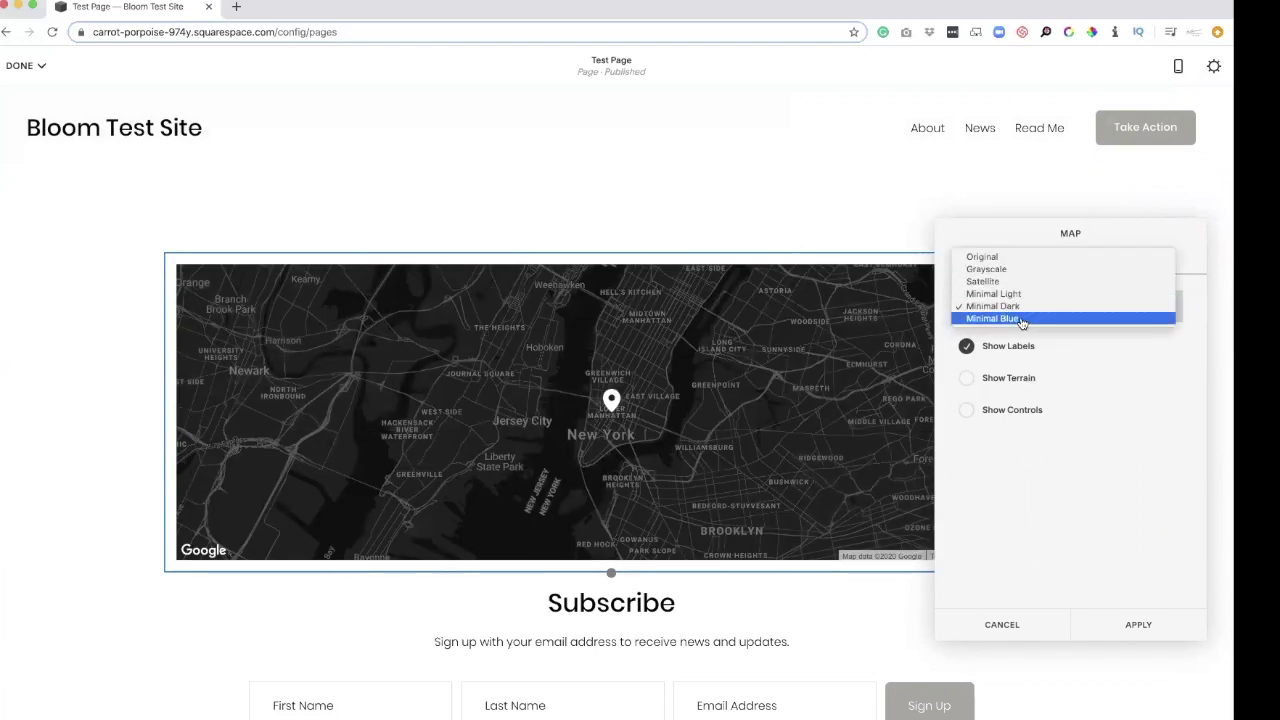
left_click(1020, 318)
left_click(1004, 265)
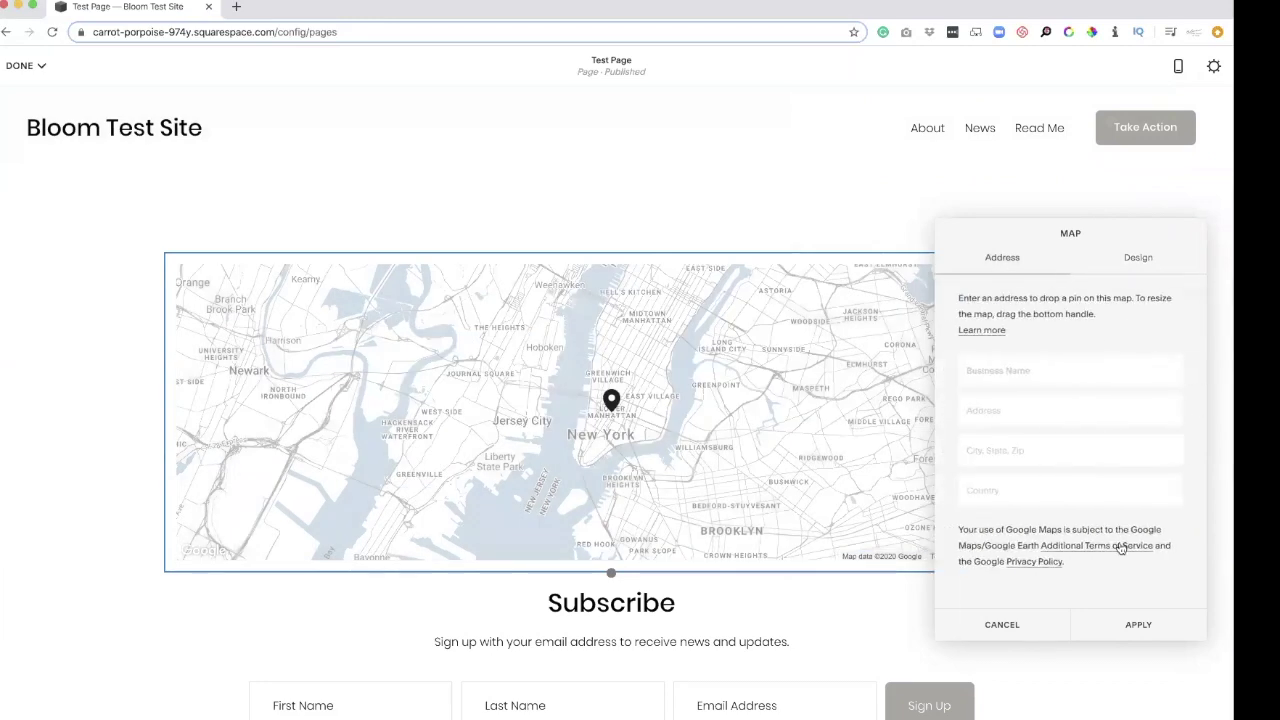
left_click(1137, 620)
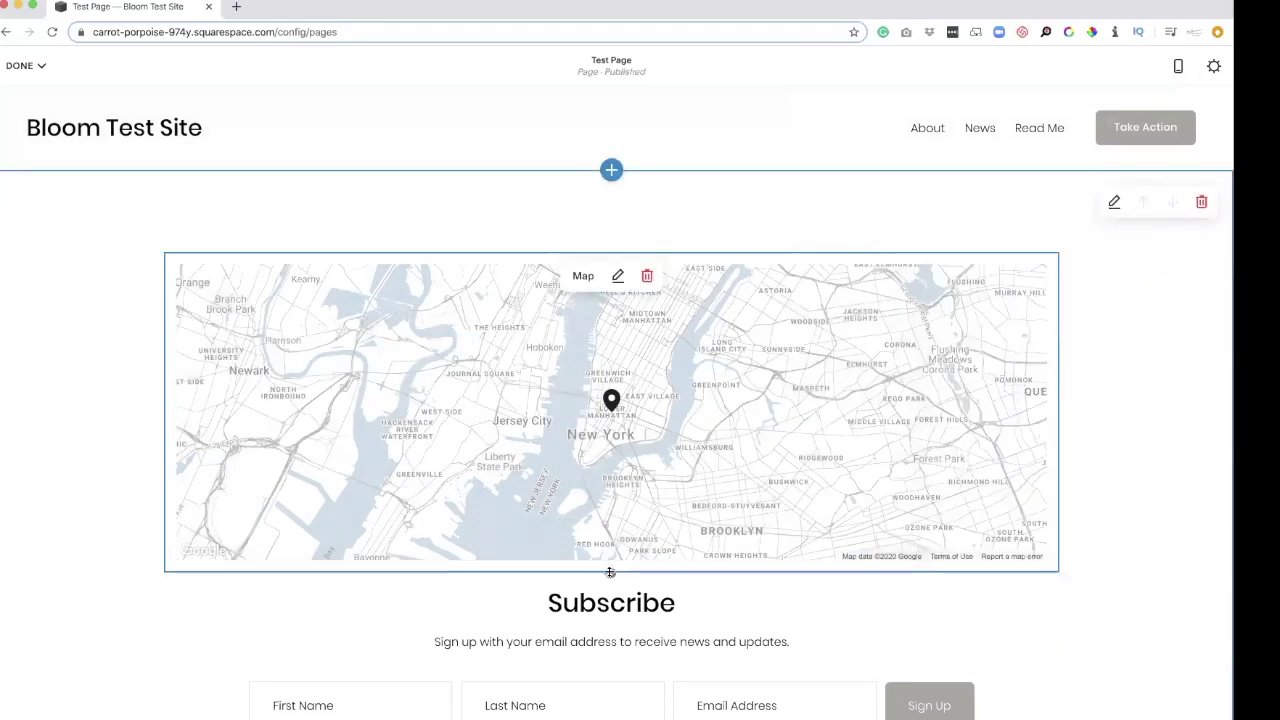
- Try a taller map block, and shrink its height to a short strip
left_click_drag(610, 572, 610, 607)
scroll(610, 500, "down", 3)
left_click_drag(609, 380, 625, 208)
- Add a Spacer block and place it beside the map on its right, splitting the row in half
scroll(625, 208, "up", 5)
left_click(164, 221)
left_click_drag(209, 226, 898, 296)
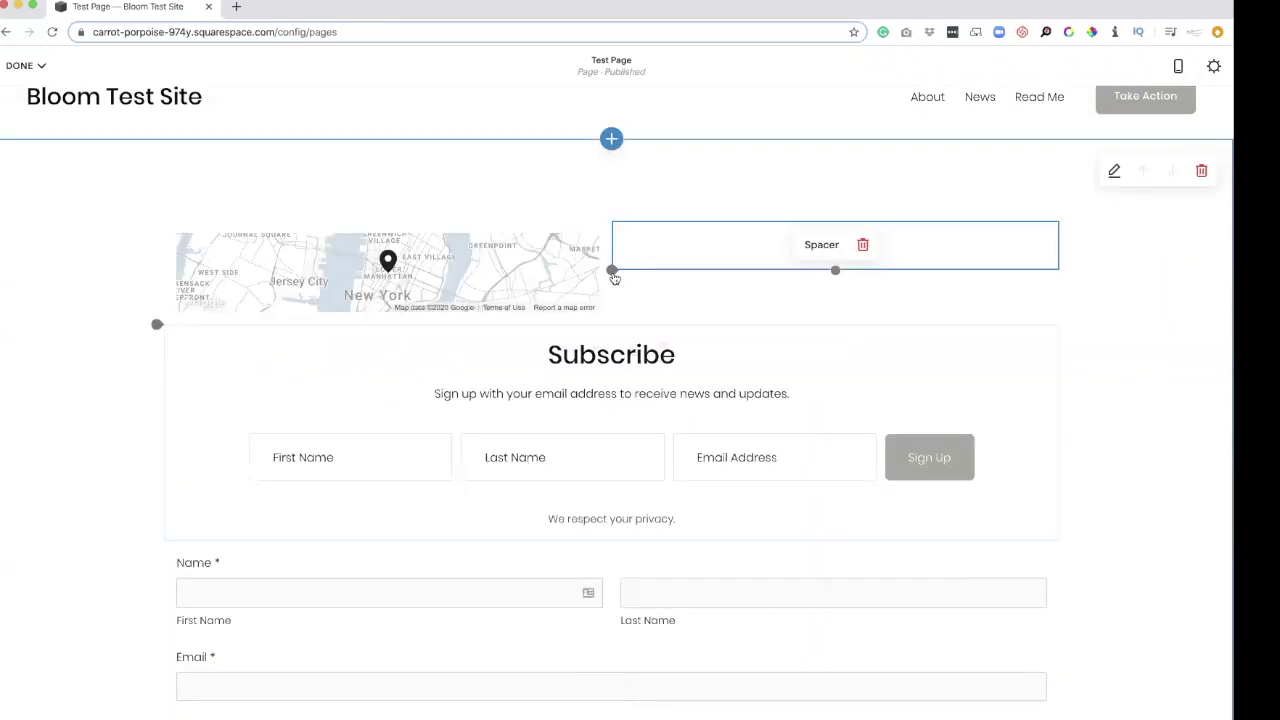
- Make the map block taller, and move the newsletter block to the right of the spacer to form three columns
left_click_drag(424, 338, 425, 466)
left_click_drag(703, 491, 1050, 251)
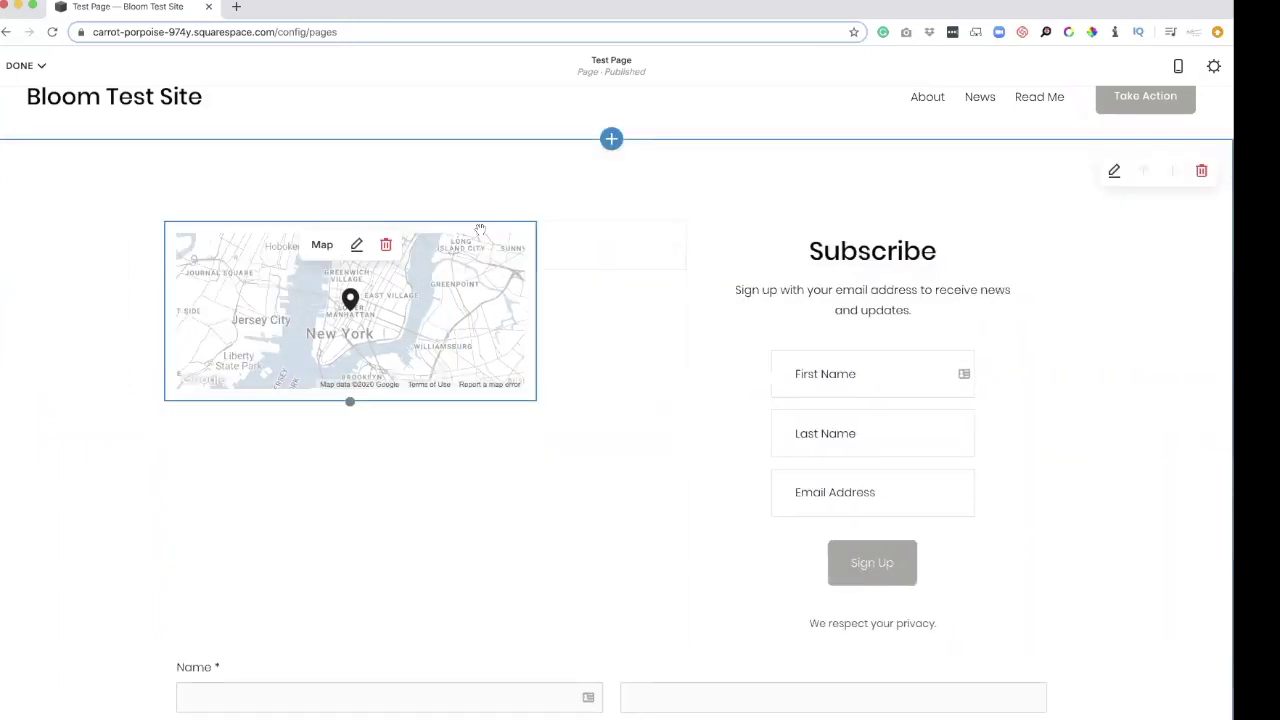
- Resize the map beside the spacer, trying a narrower column and making the map taller
left_click(533, 255)
left_click_drag(531, 251, 411, 265)
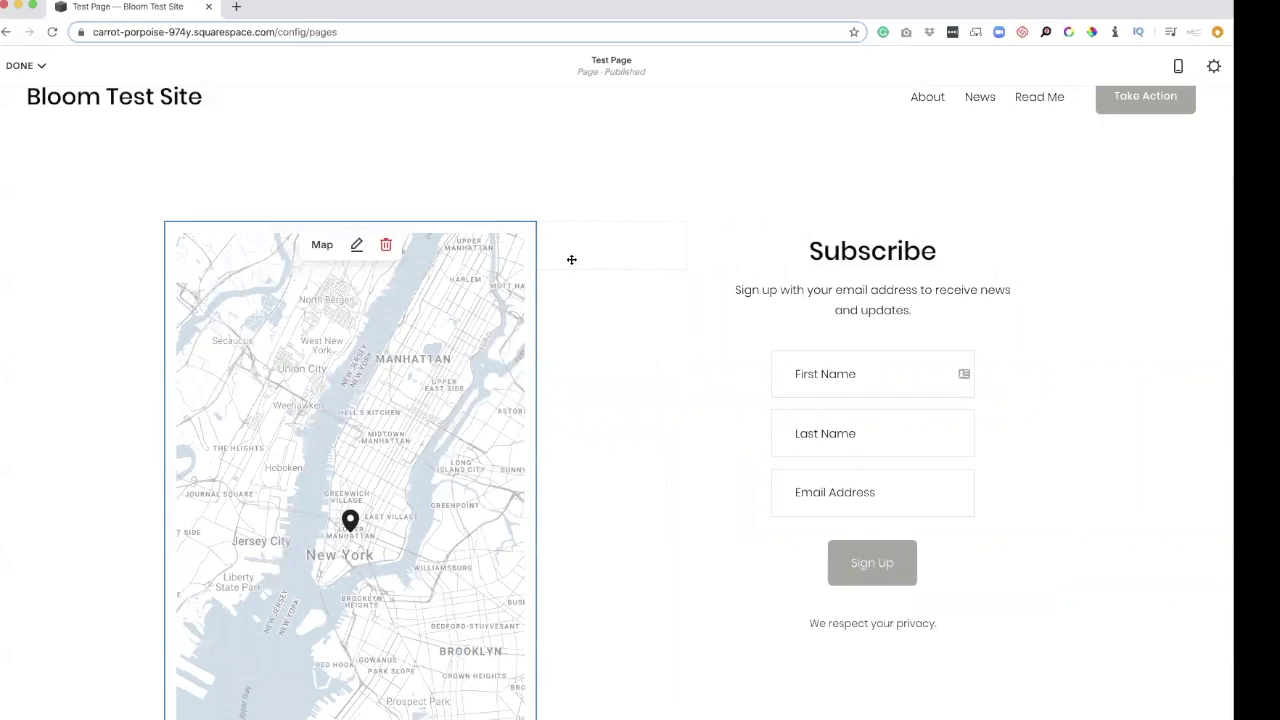
scroll(531, 451, "down", 2)
left_click_drag(531, 340, 411, 320)
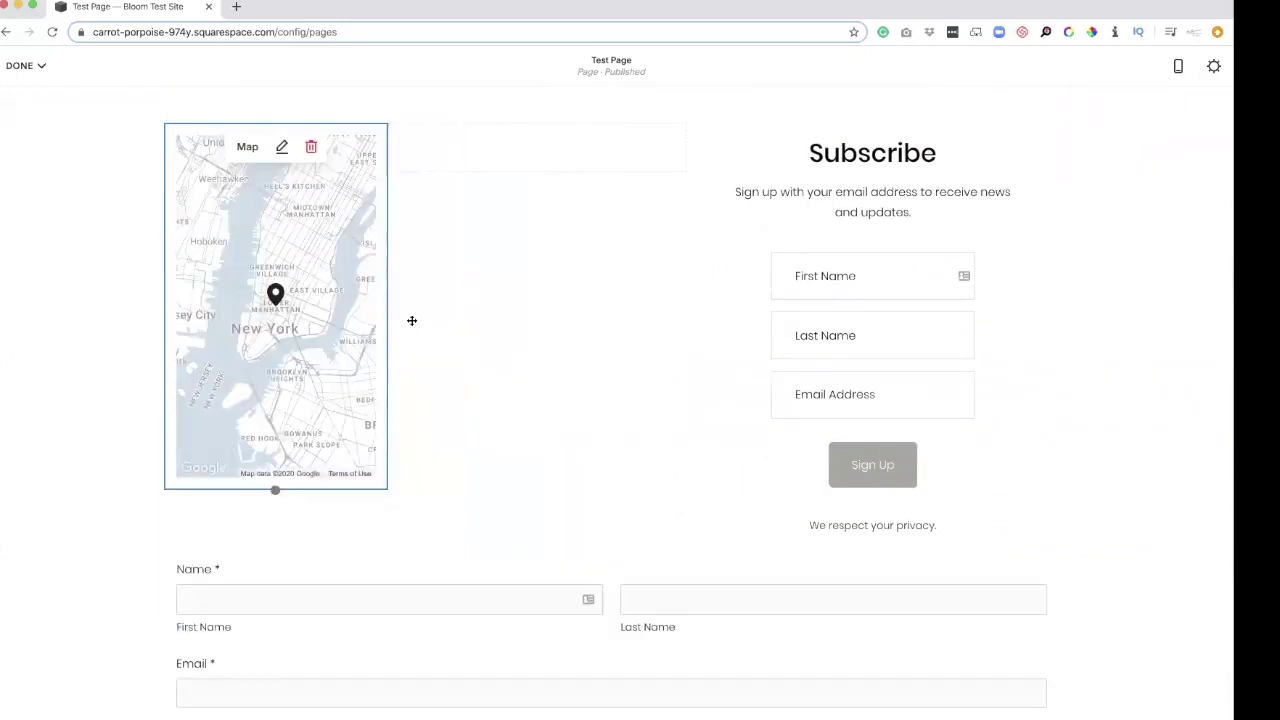
- Add a Calendar block above the map and select the first News page as its source
left_click(156, 124)
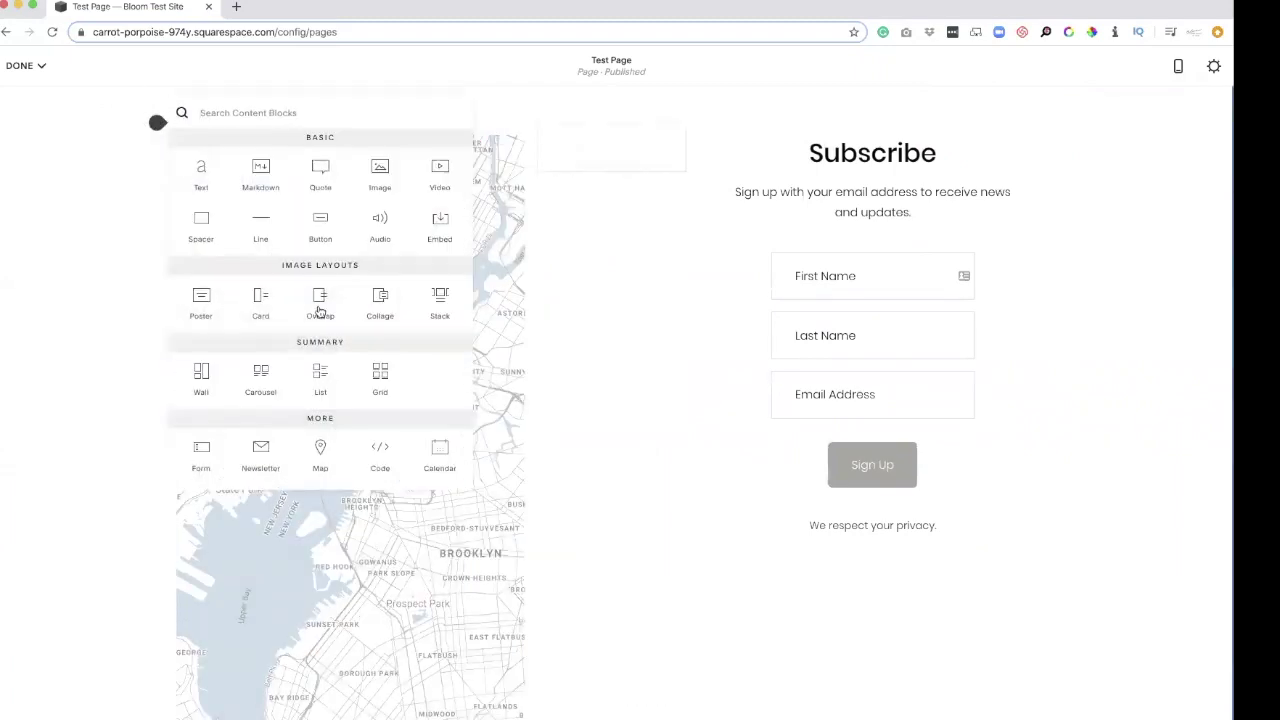
scroll(320, 270, "down", 5)
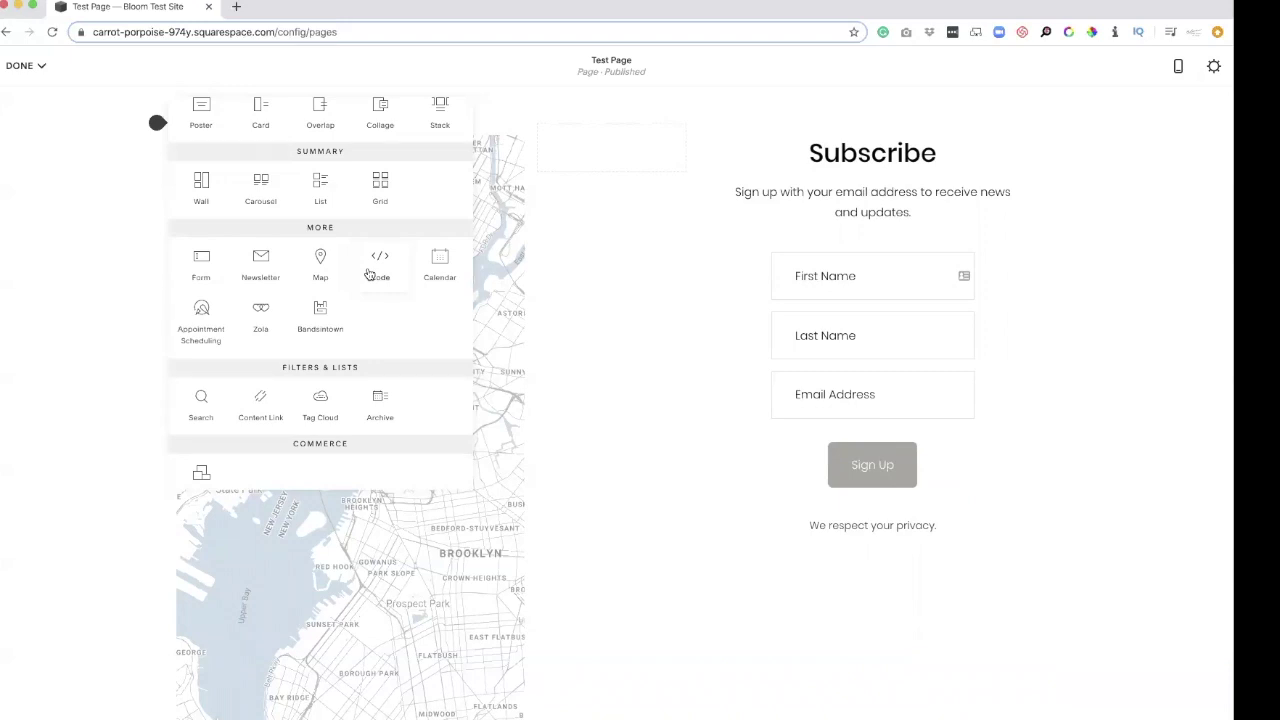
left_click(438, 263)
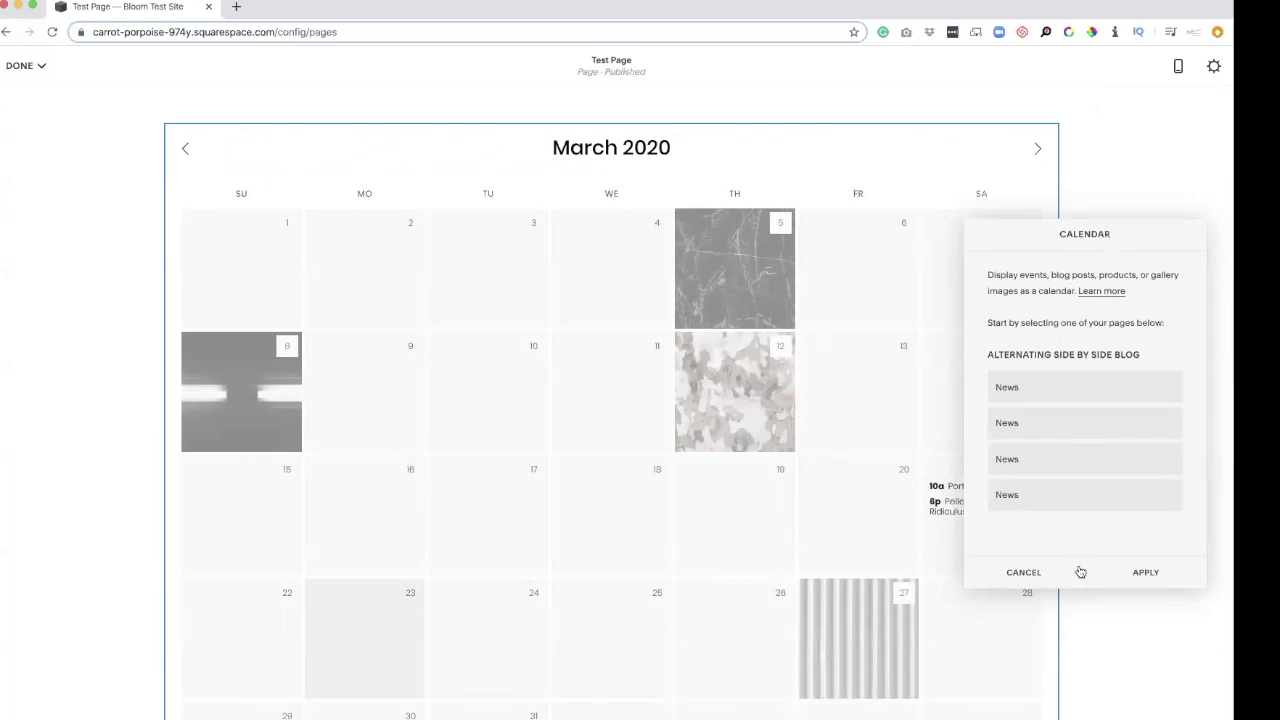
left_click(1063, 391)
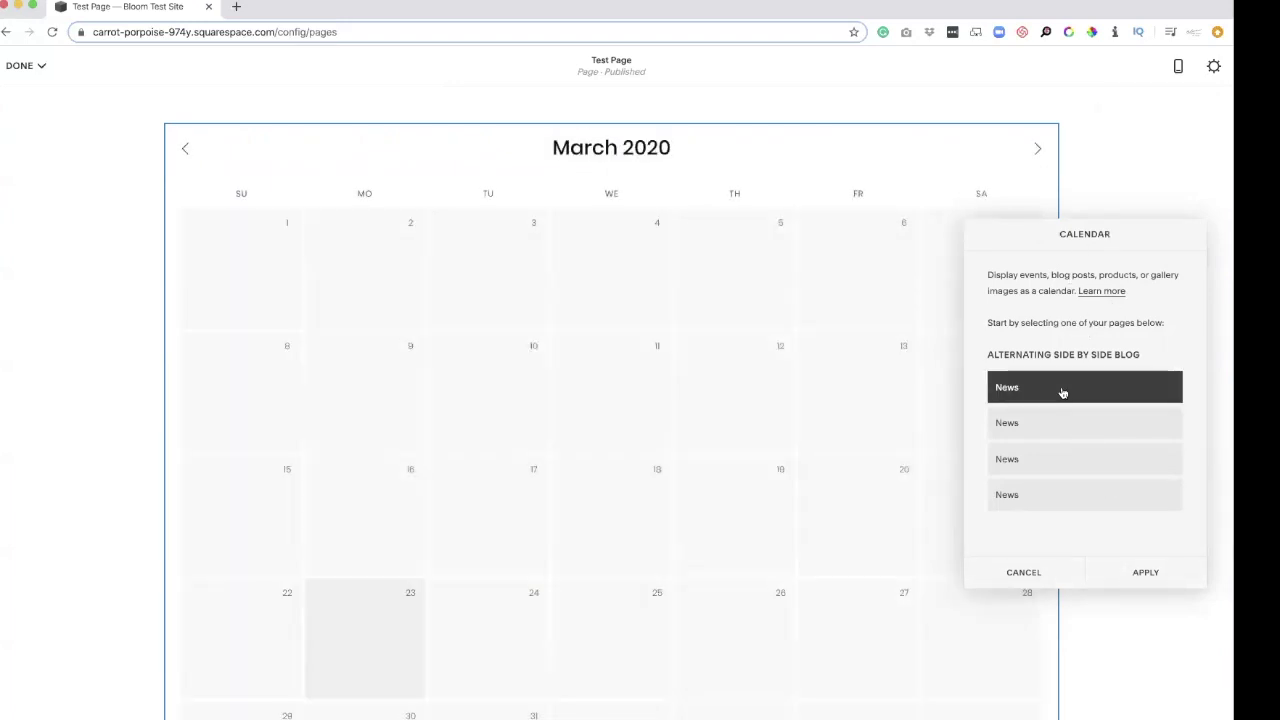
scroll(697, 449, "down", 3)
scroll(900, 520, "up", 4)
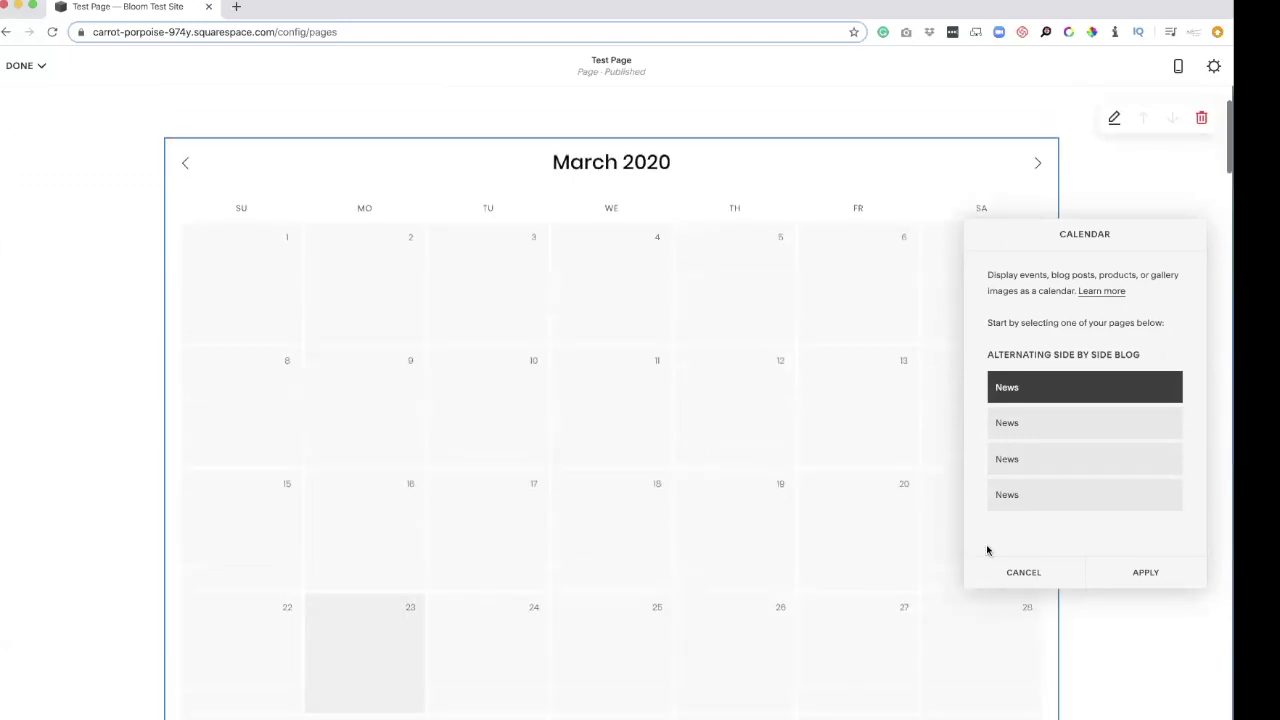
- Discard the calendar block's changes and delete the block
left_click(995, 566)
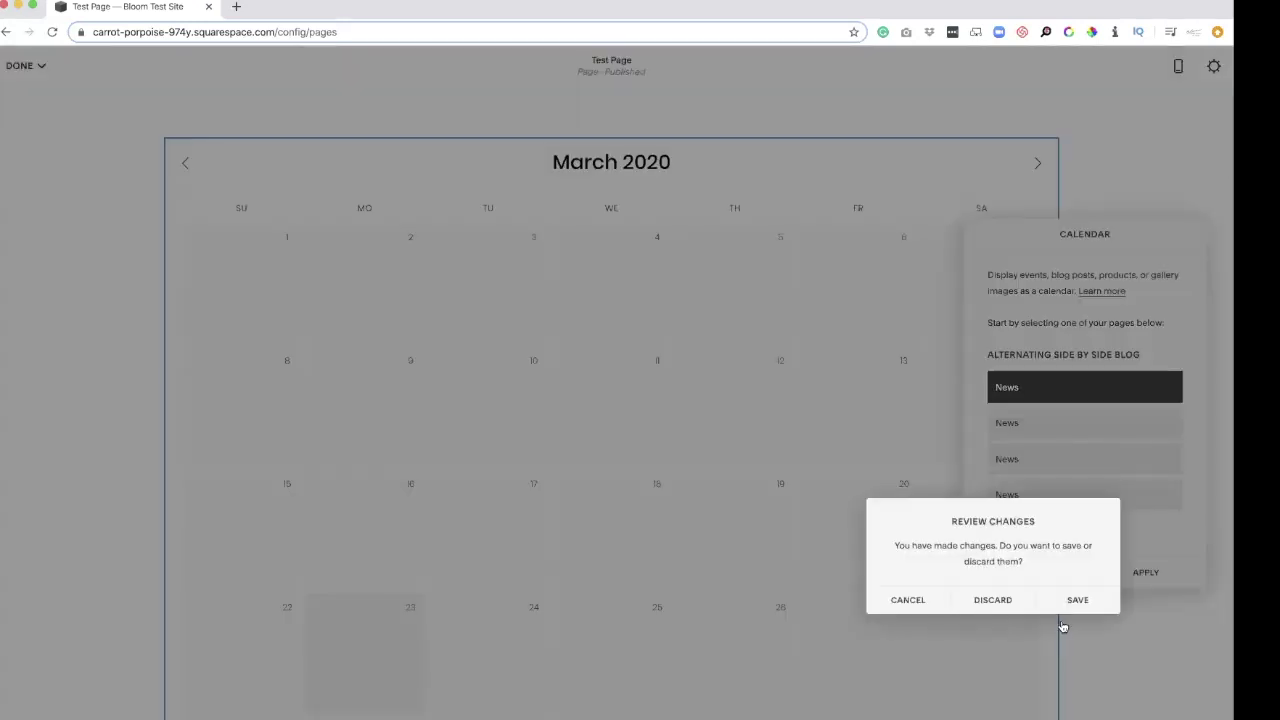
left_click(1008, 602)
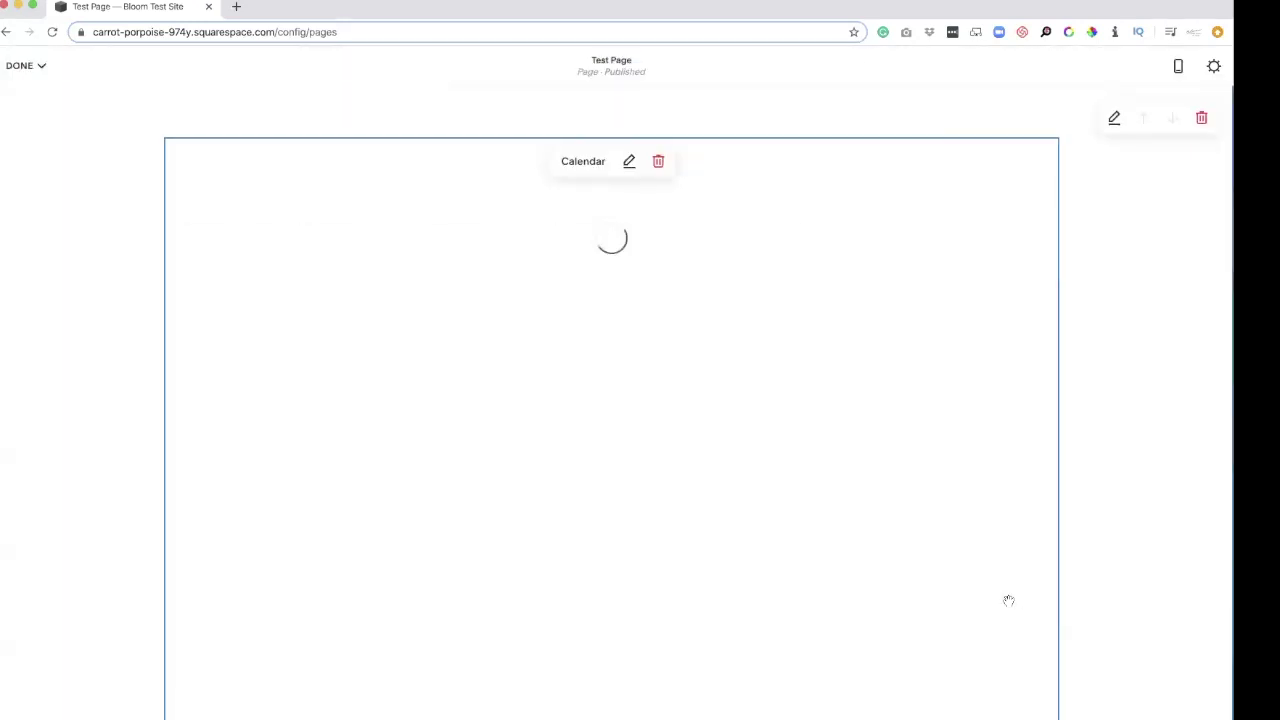
left_click(659, 162)
left_click(725, 168)
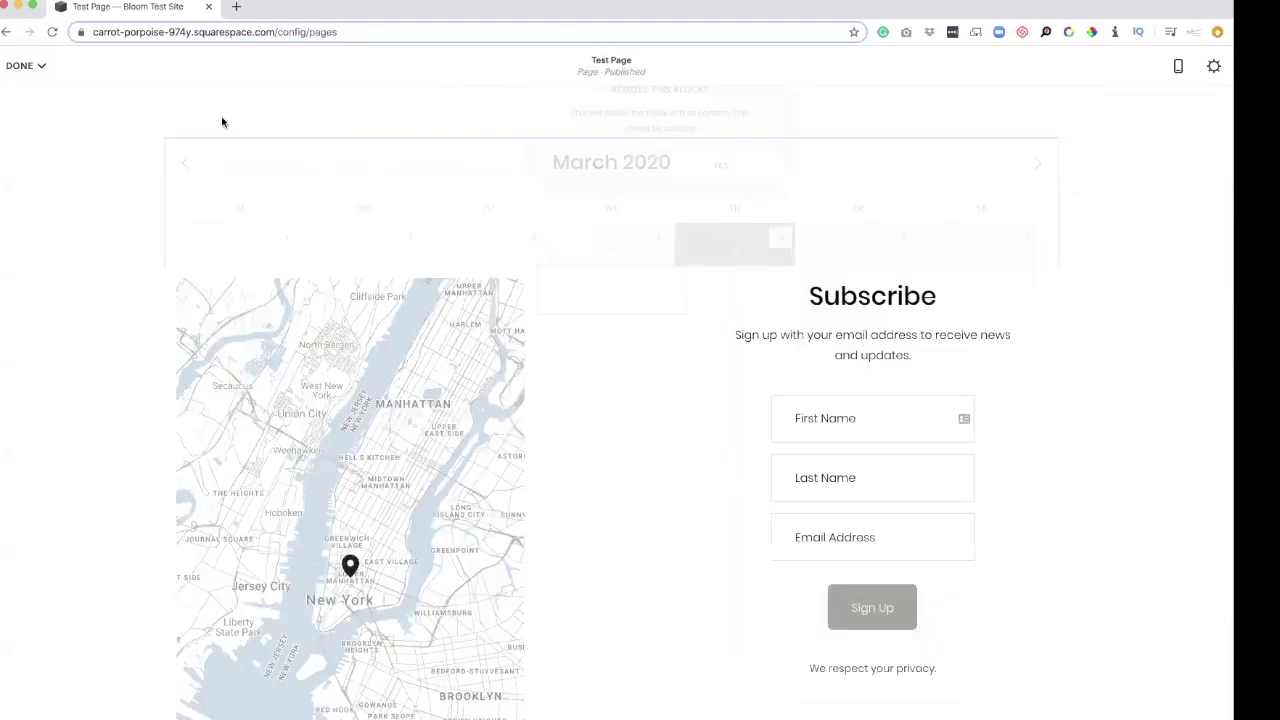
- Add an Appointment Scheduling block above the map
left_click(160, 136)
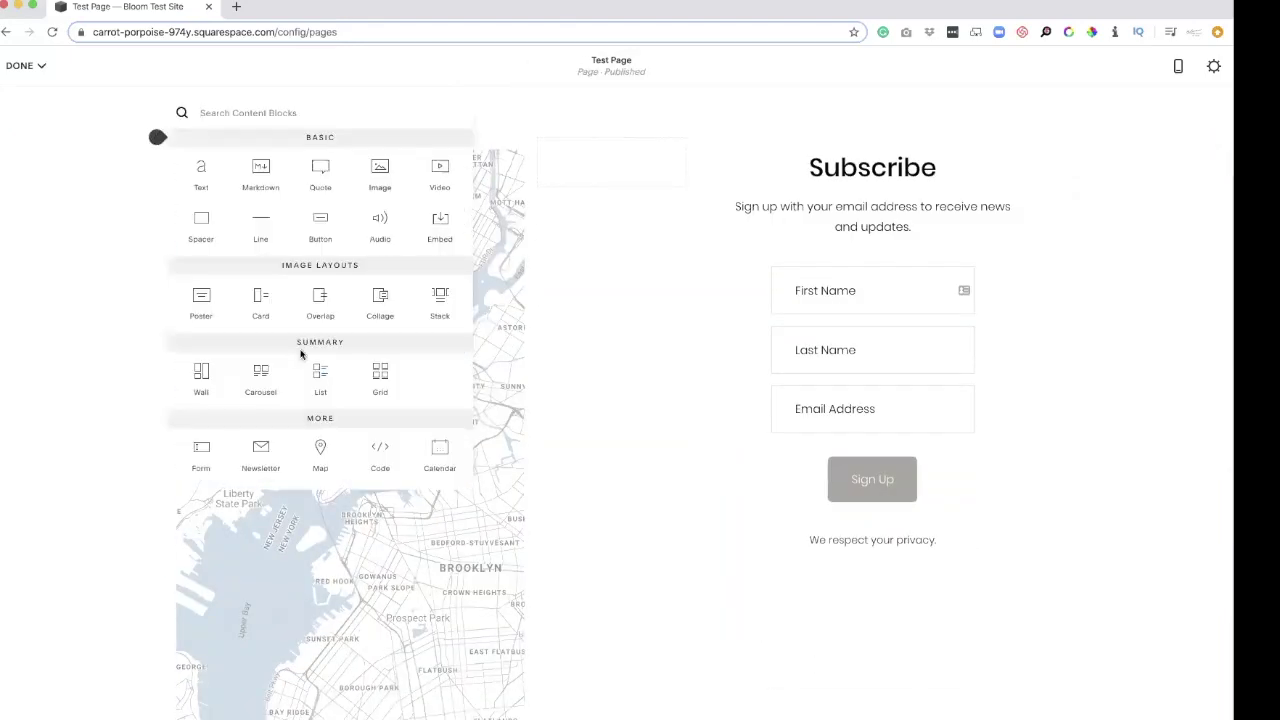
scroll(300, 352, "down", 3)
scroll(300, 354, "down", 1)
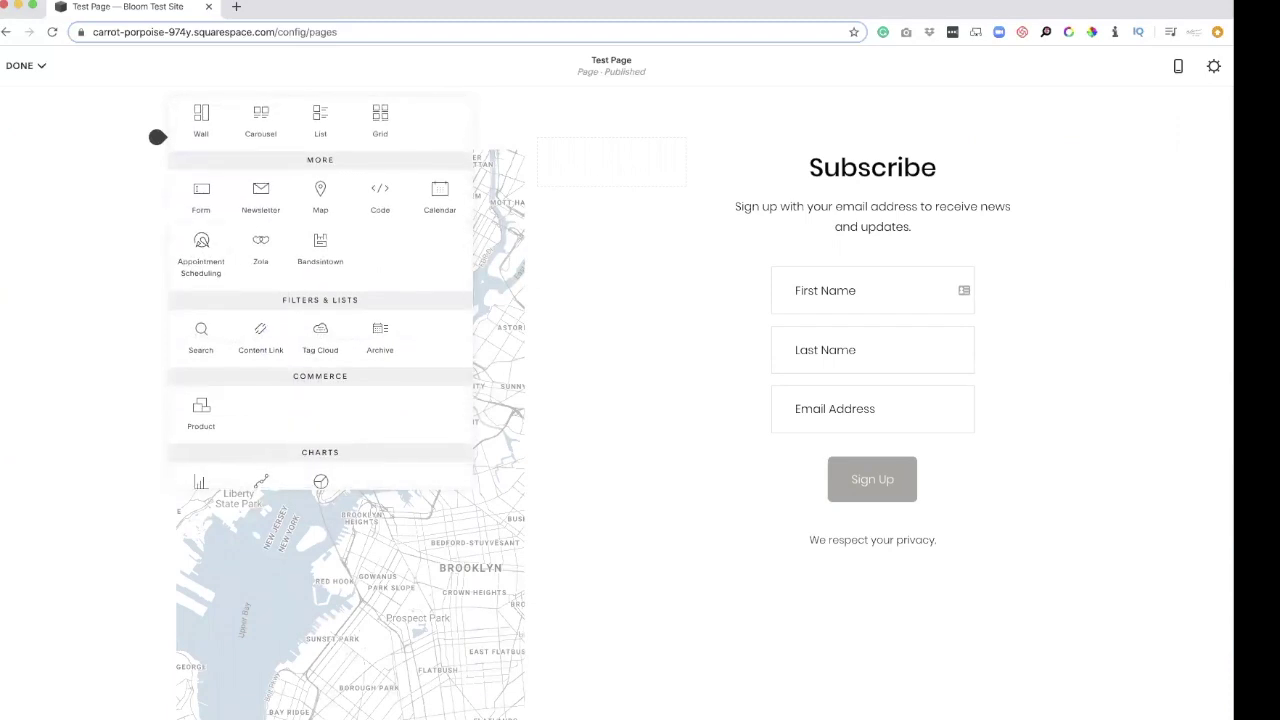
left_click(200, 258)
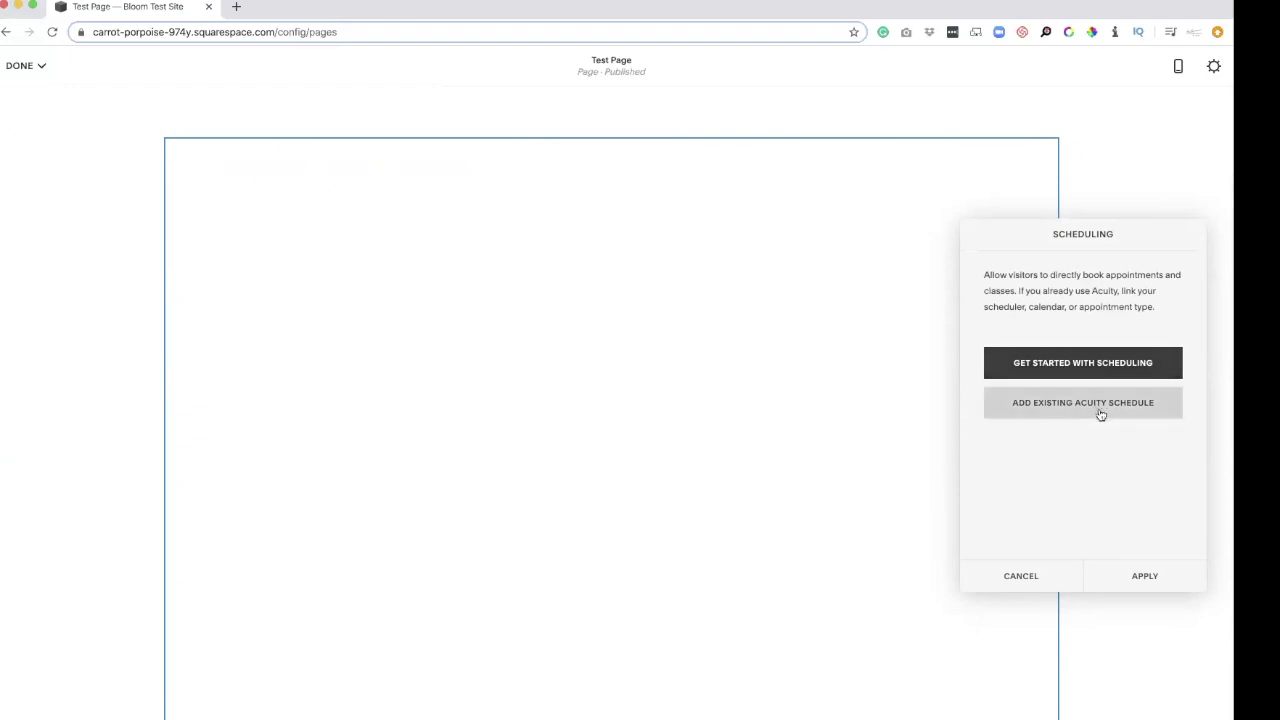
- Cancel the scheduling block's settings and delete the block
left_click(1032, 580)
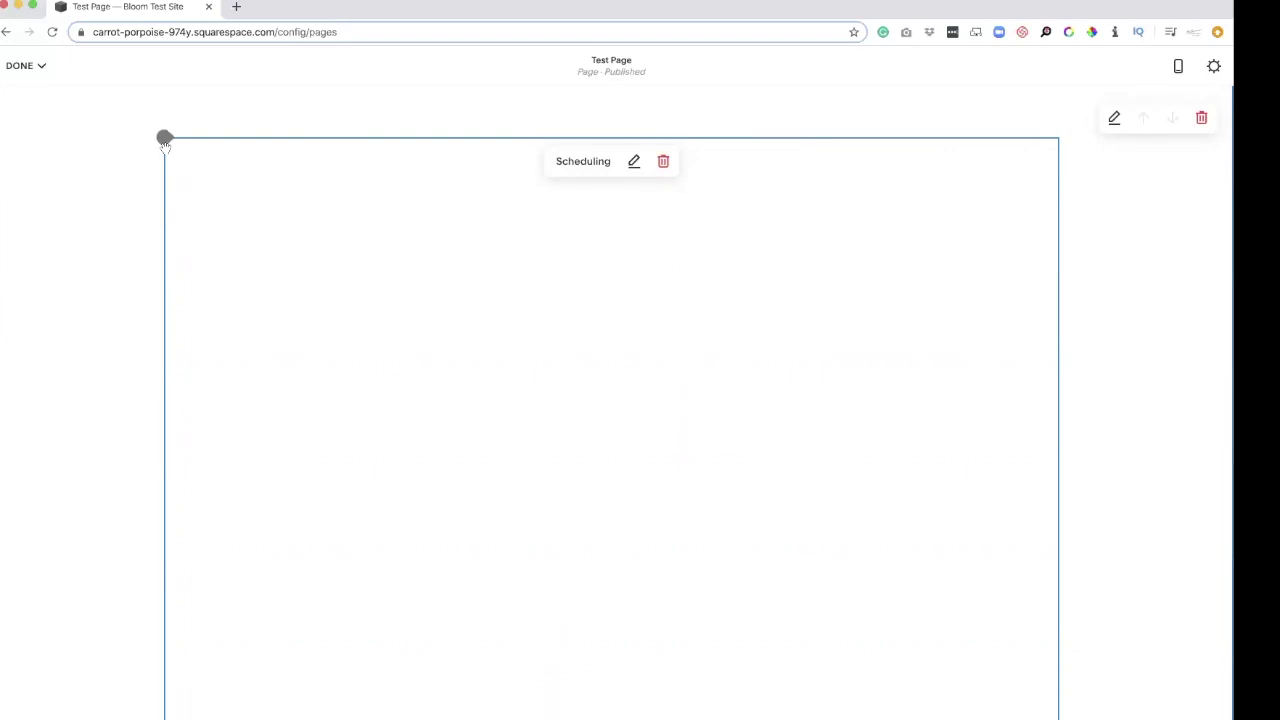
left_click(664, 163)
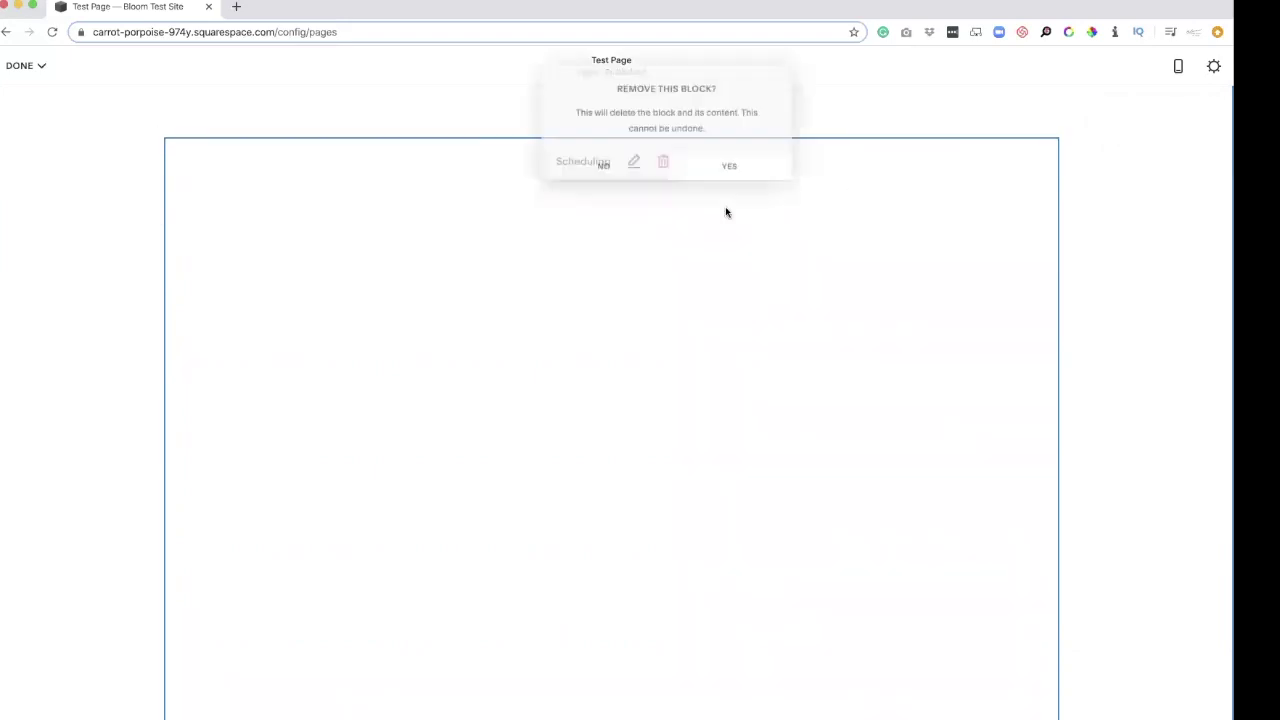
left_click(728, 167)
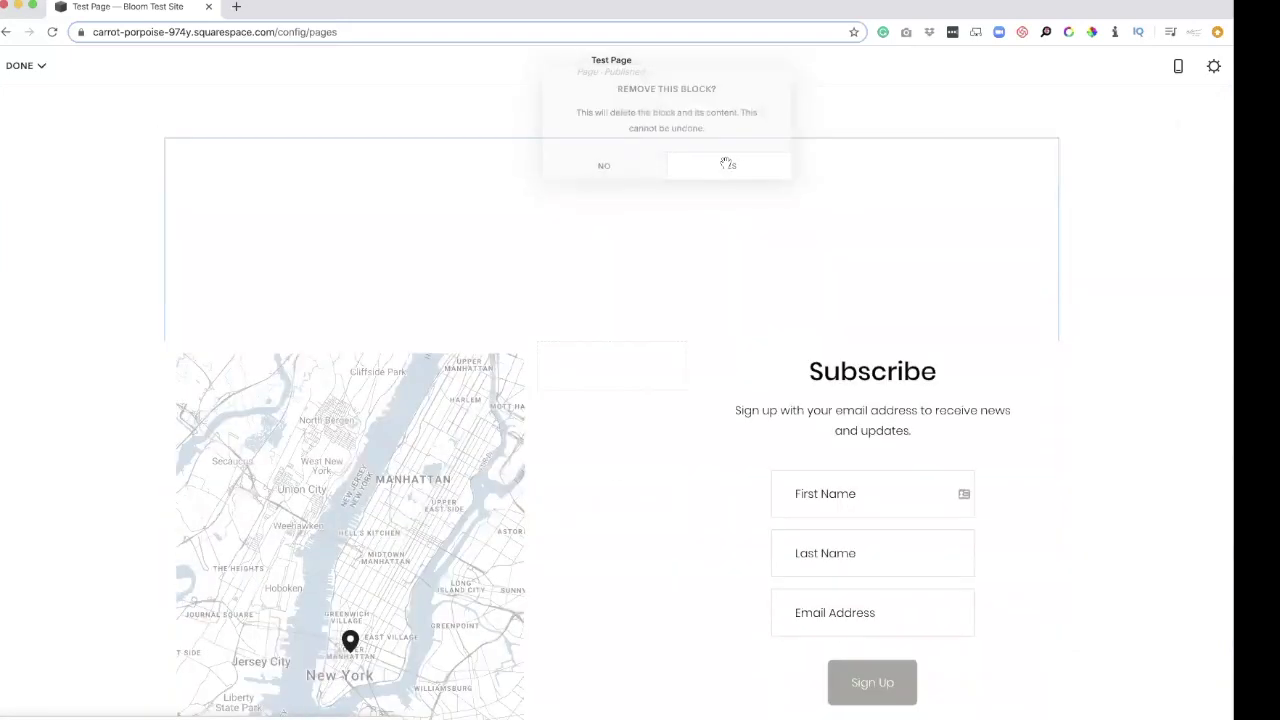
- Look through the available content blocks and add a Zola block above the map
left_click(157, 137)
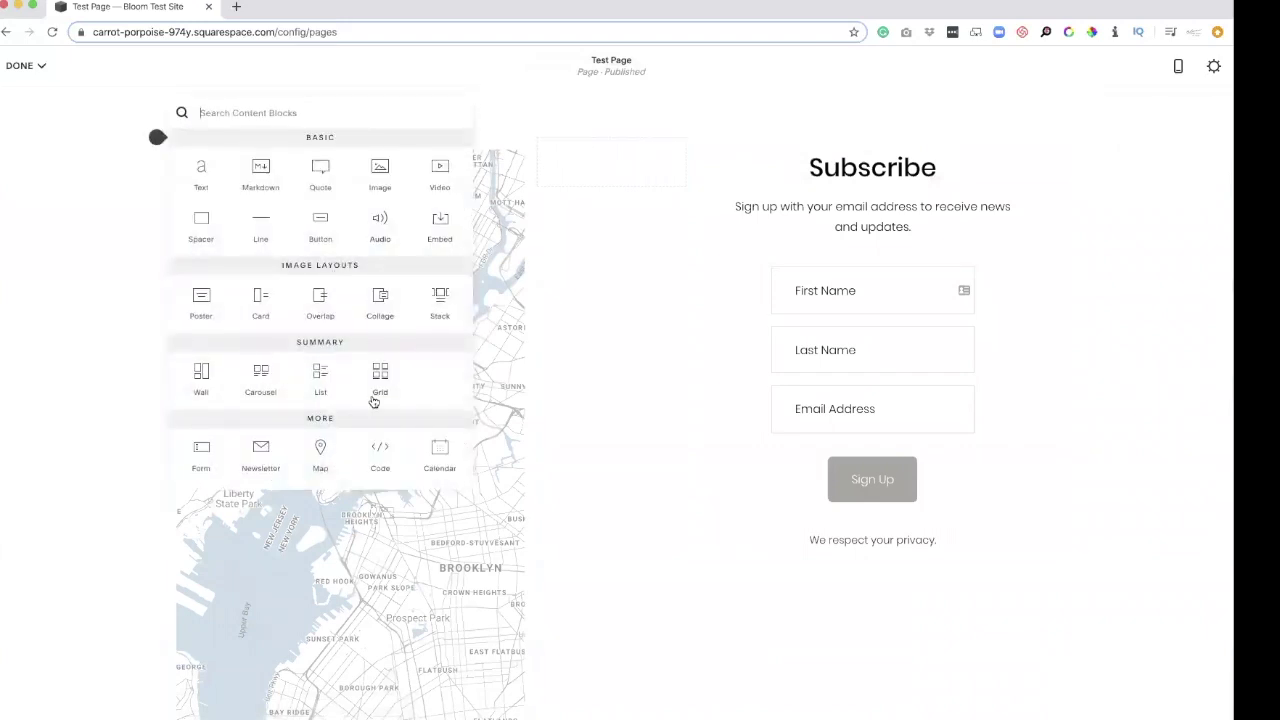
scroll(371, 400, "down", 5)
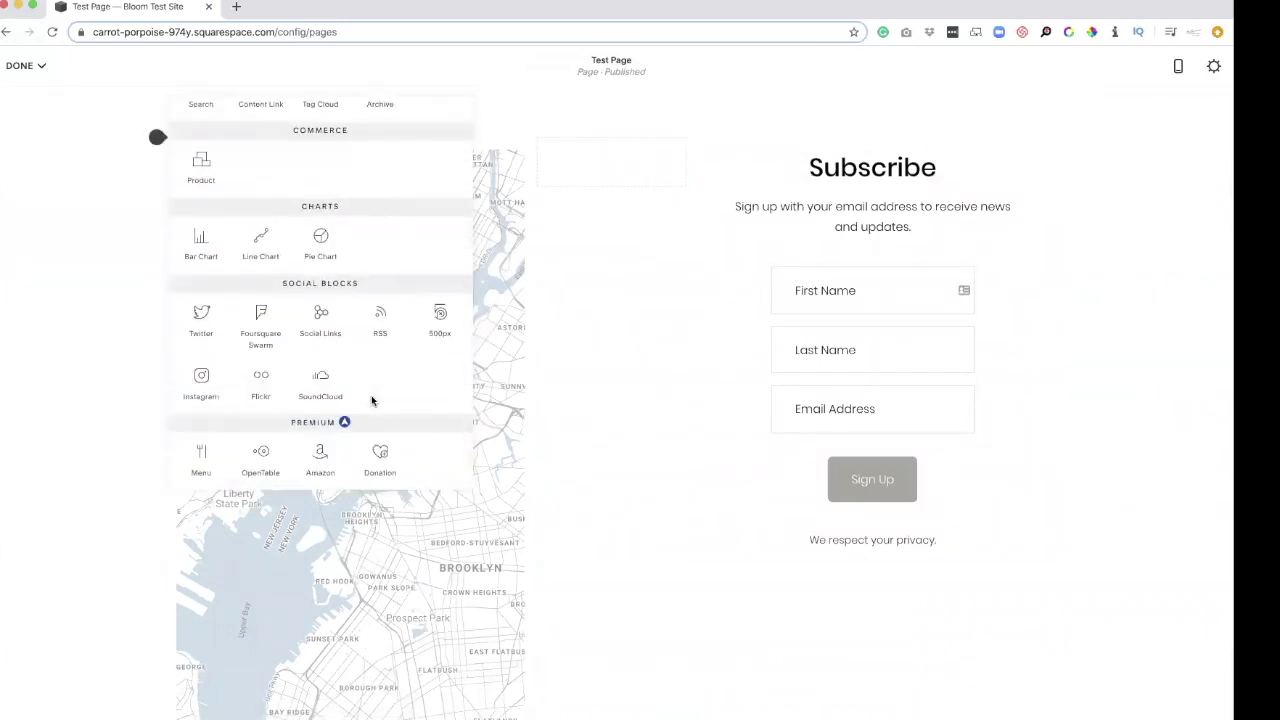
scroll(371, 400, "up", 3)
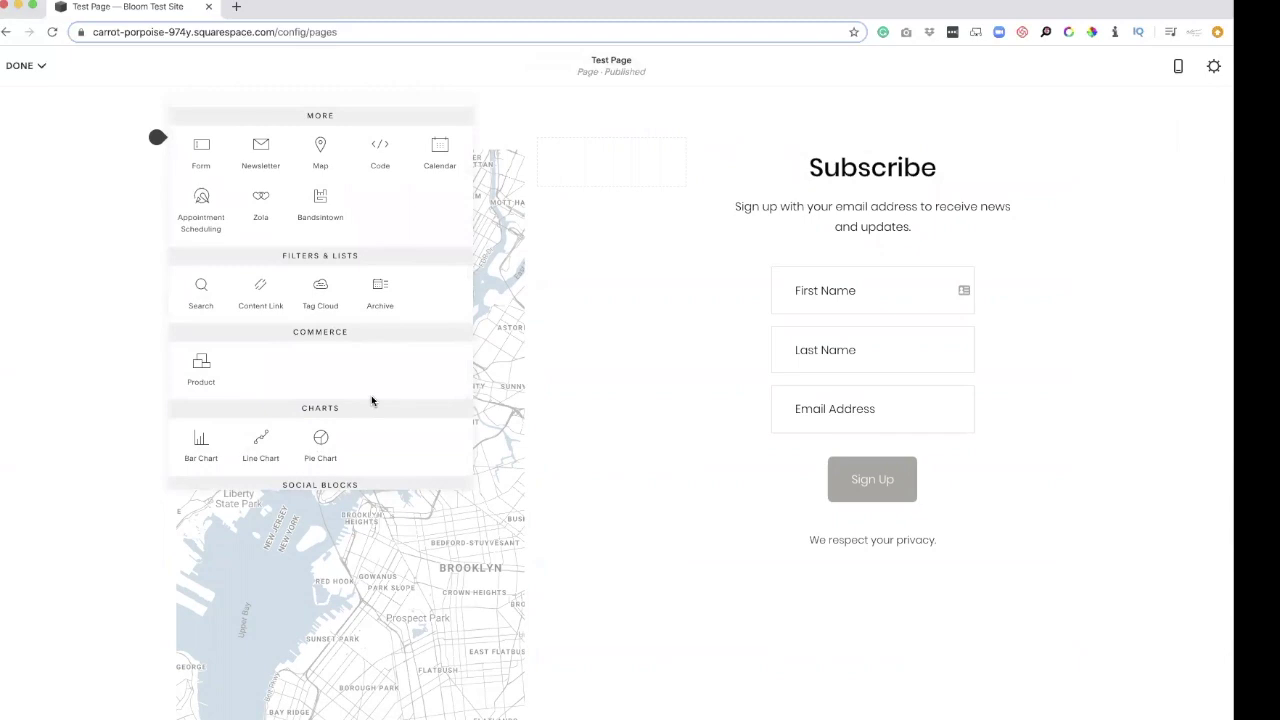
left_click(262, 203)
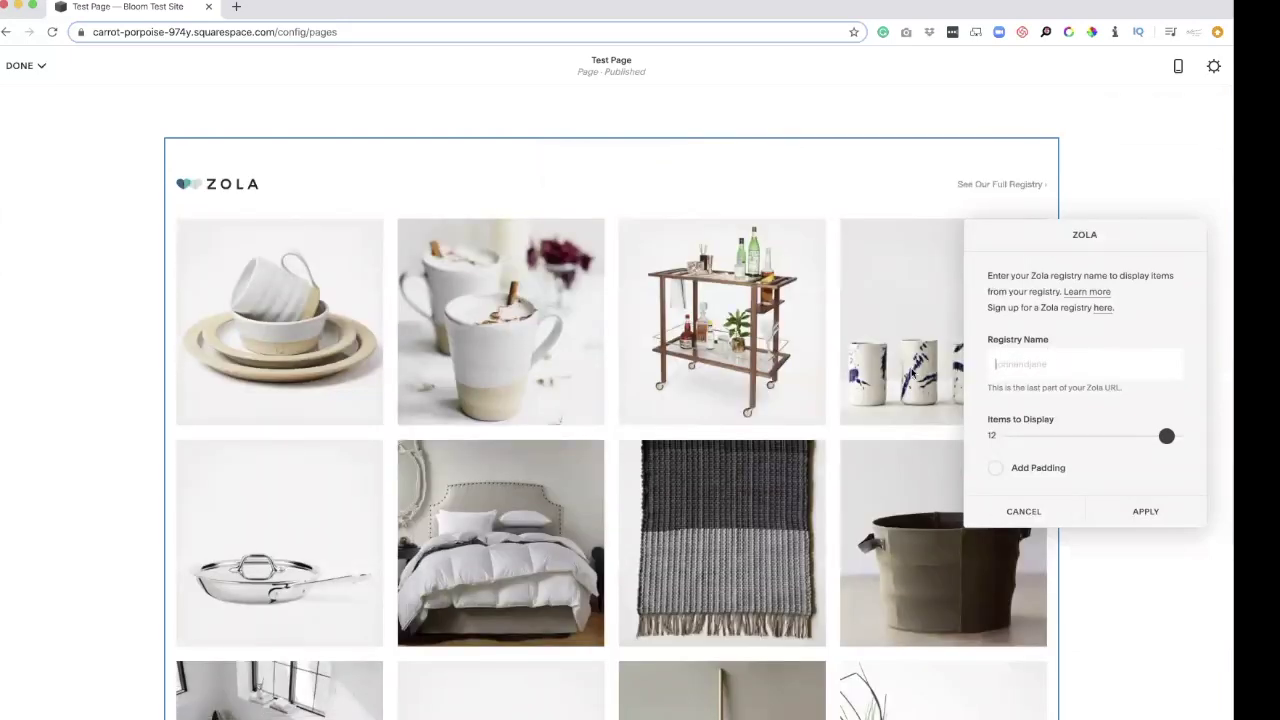
- Keep 12 items to display in the Zola block, try Add Padding and turn it off again, and apply the settings
scroll(654, 421, "down", 5)
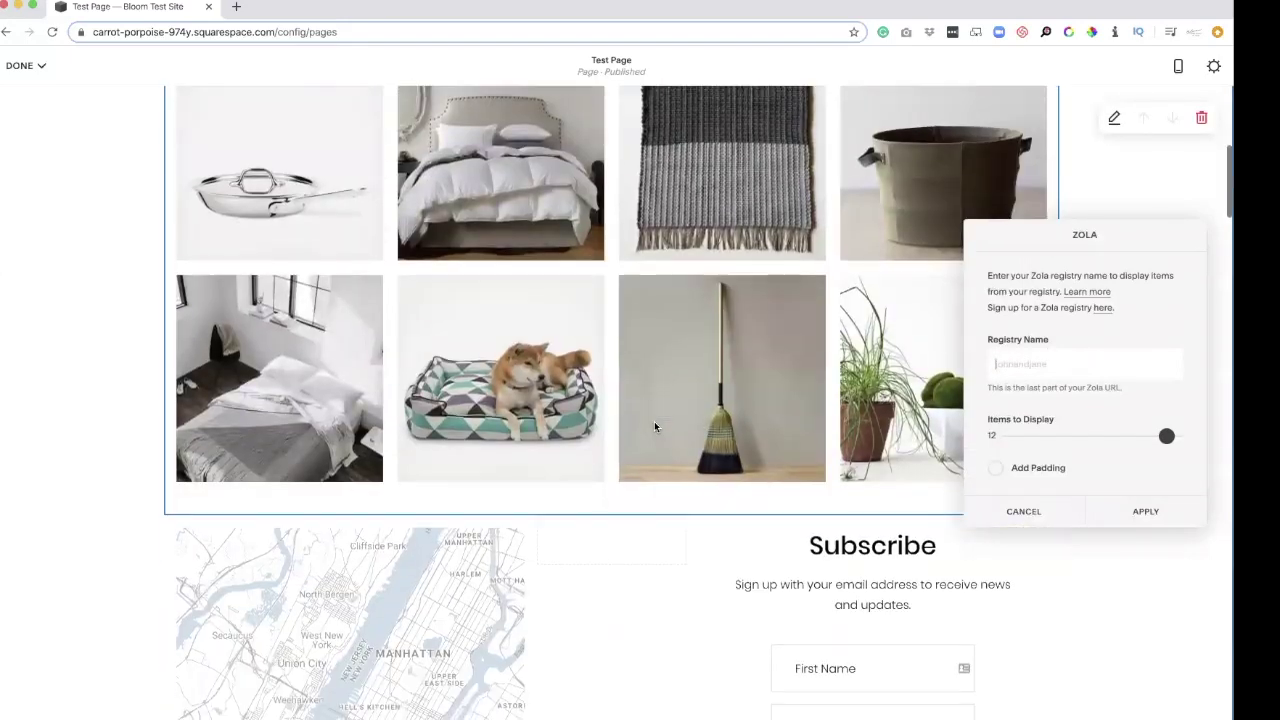
scroll(654, 421, "up", 4)
mouse_move(1166, 435)
left_mouse_down()
mouse_move(997, 436)
mouse_move(1174, 444)
left_mouse_up()
left_click(997, 470)
left_click(994, 470)
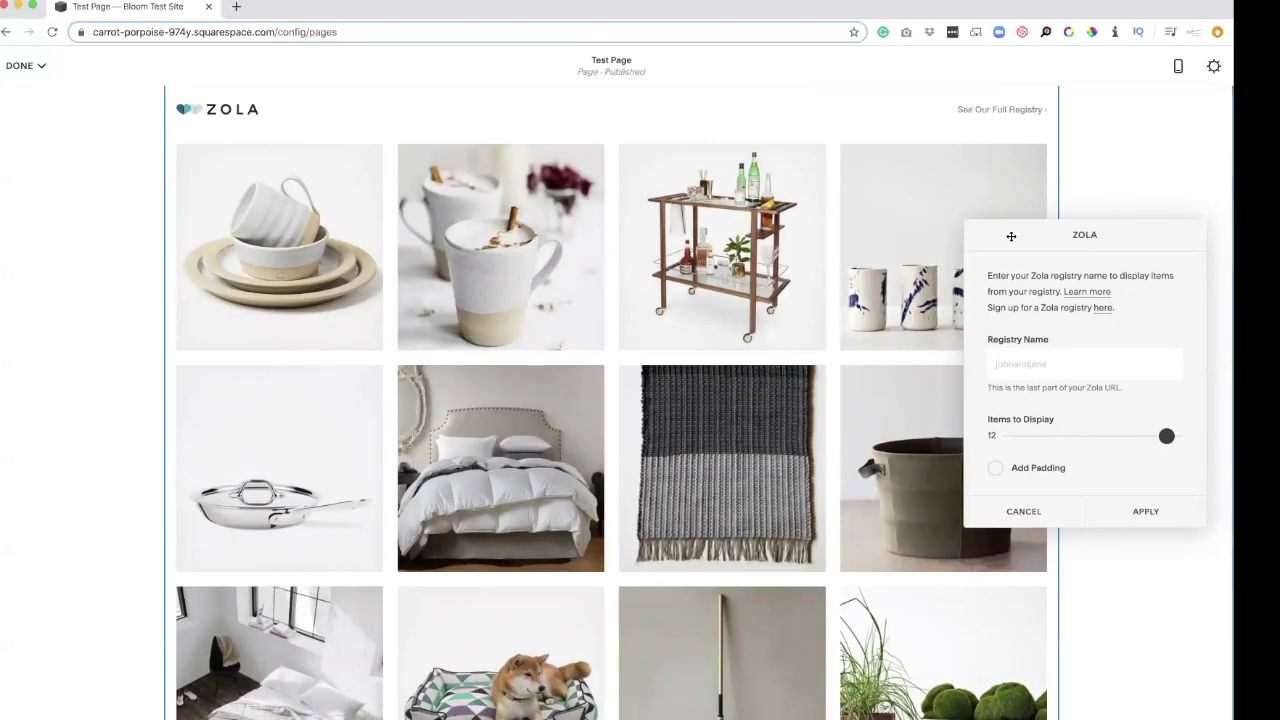
left_click(1148, 510)
scroll(550, 272, "up", 2)
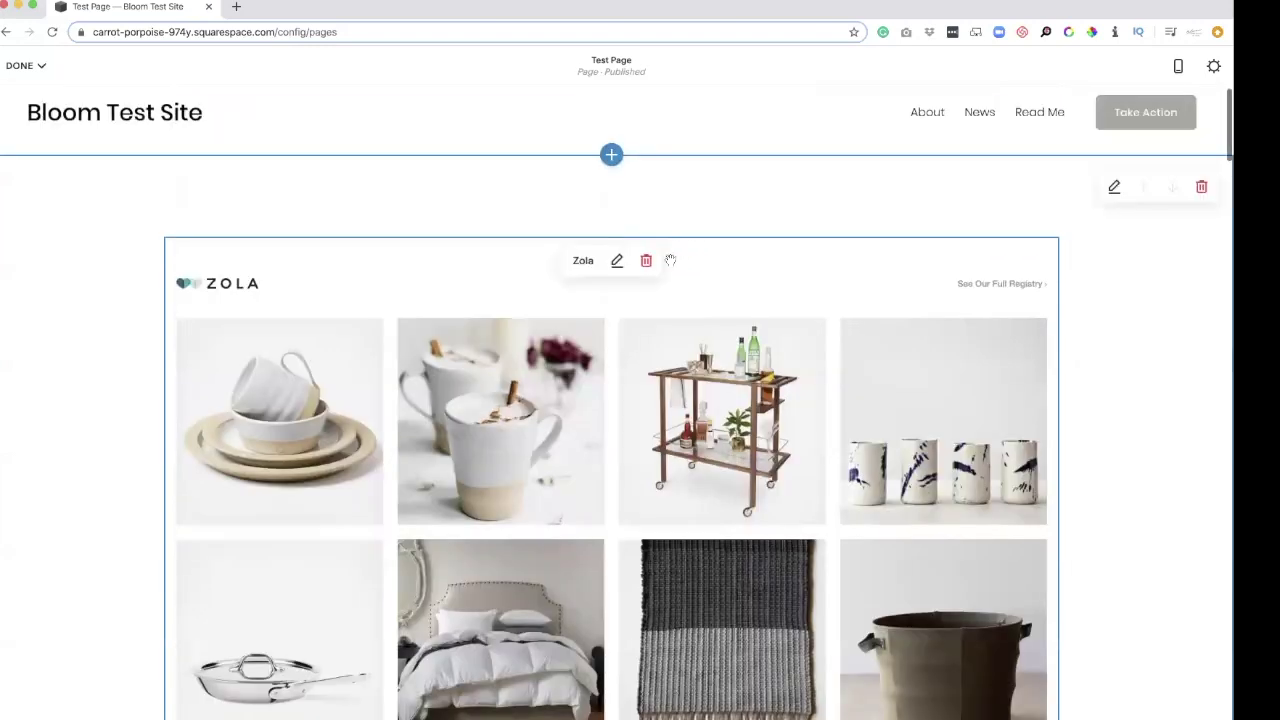
- Delete the Zola block above the map
left_click(646, 260)
left_click(714, 263)
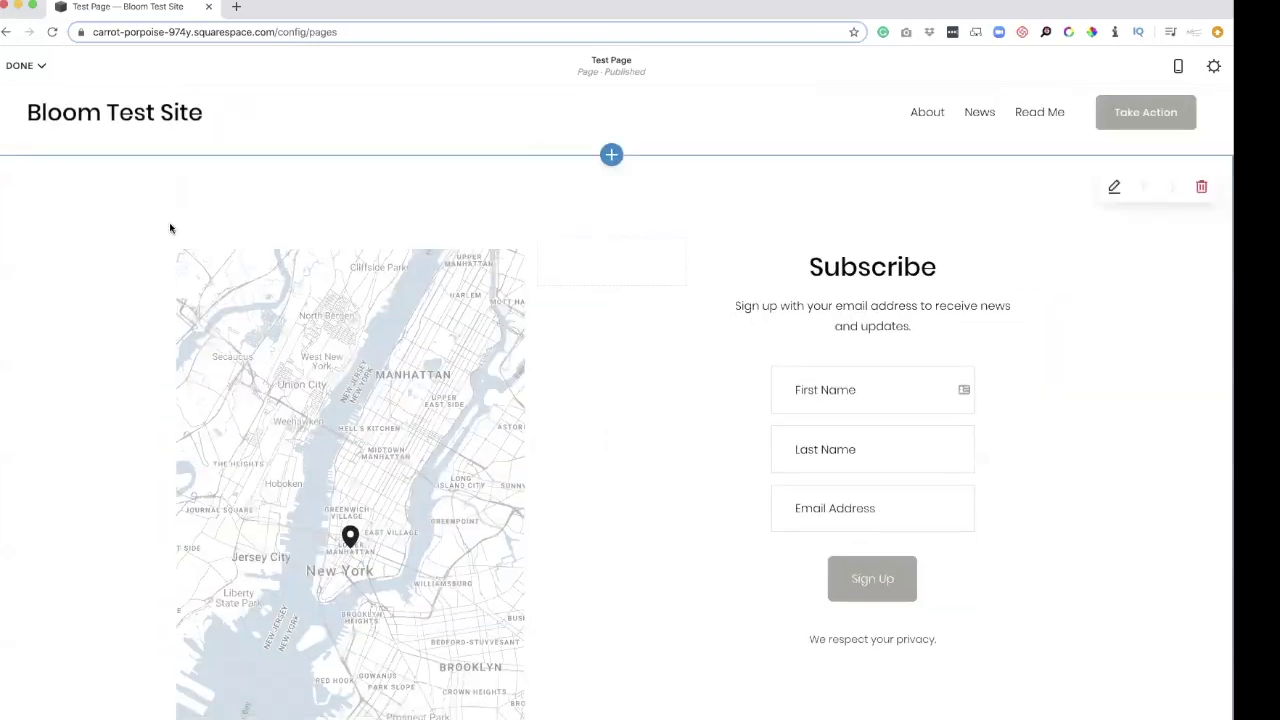
- Try out a Bandsintown block above the map, cancel its settings and delete the block
left_click(157, 236)
scroll(285, 431, "down", 3)
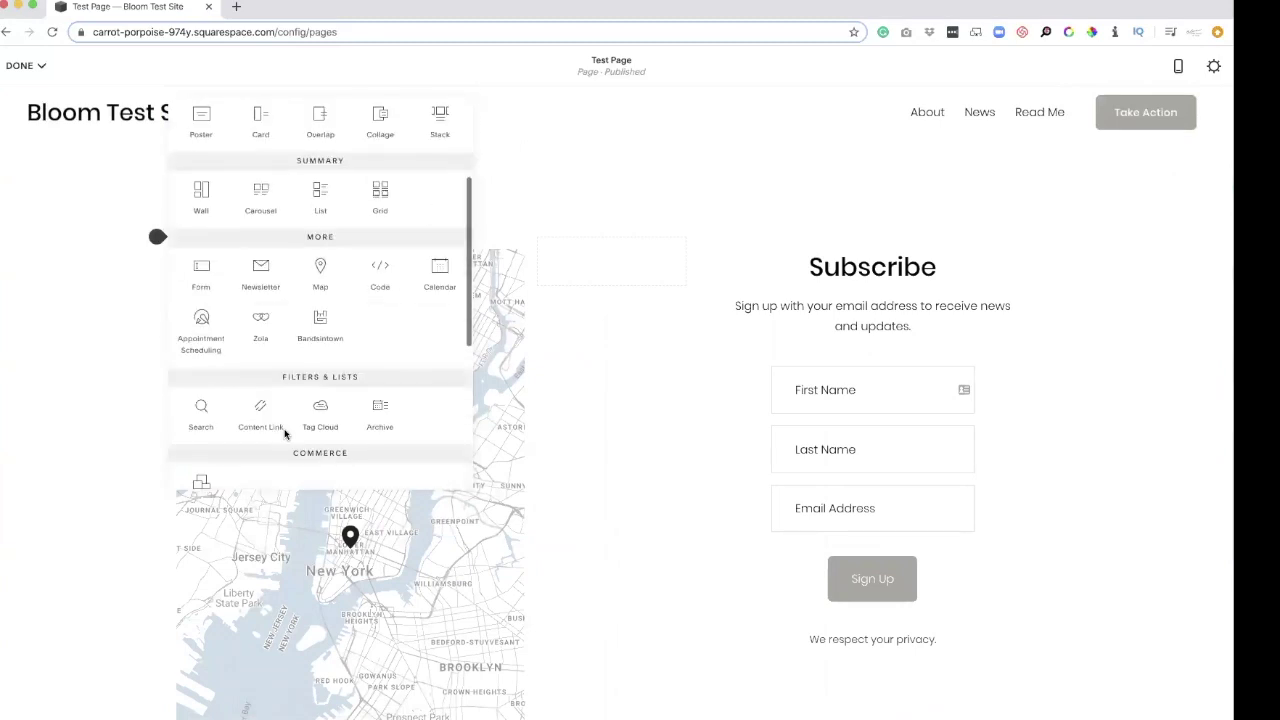
left_click(320, 320)
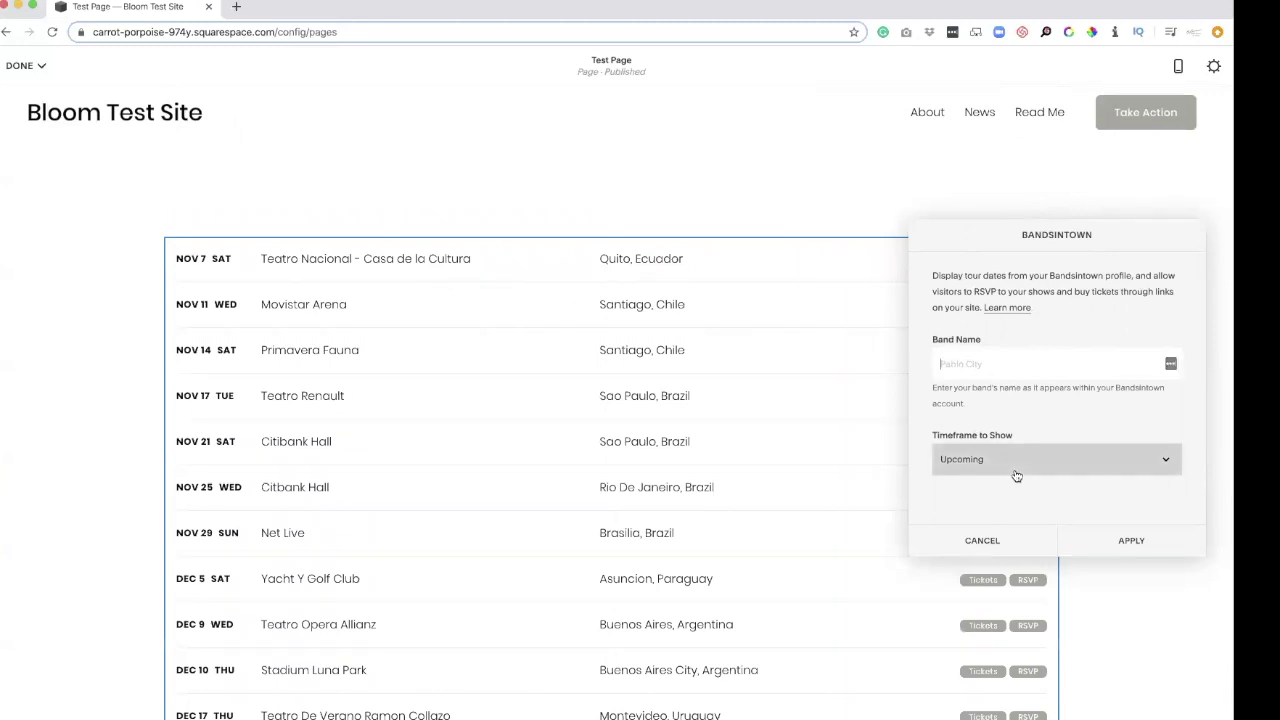
left_click(1030, 541)
left_click(668, 260)
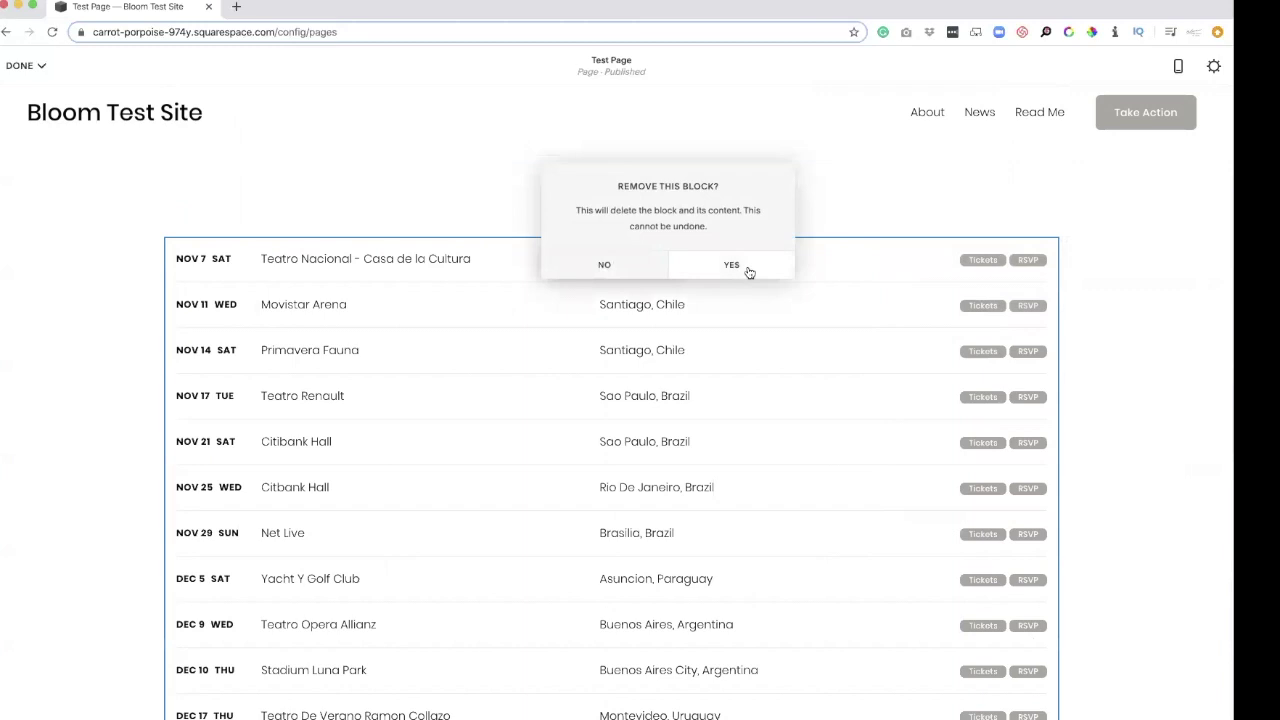
left_click(731, 263)
- Look through the available content blocks and add a Social Links block above the map
left_click(156, 237)
scroll(305, 420, "down", 10)
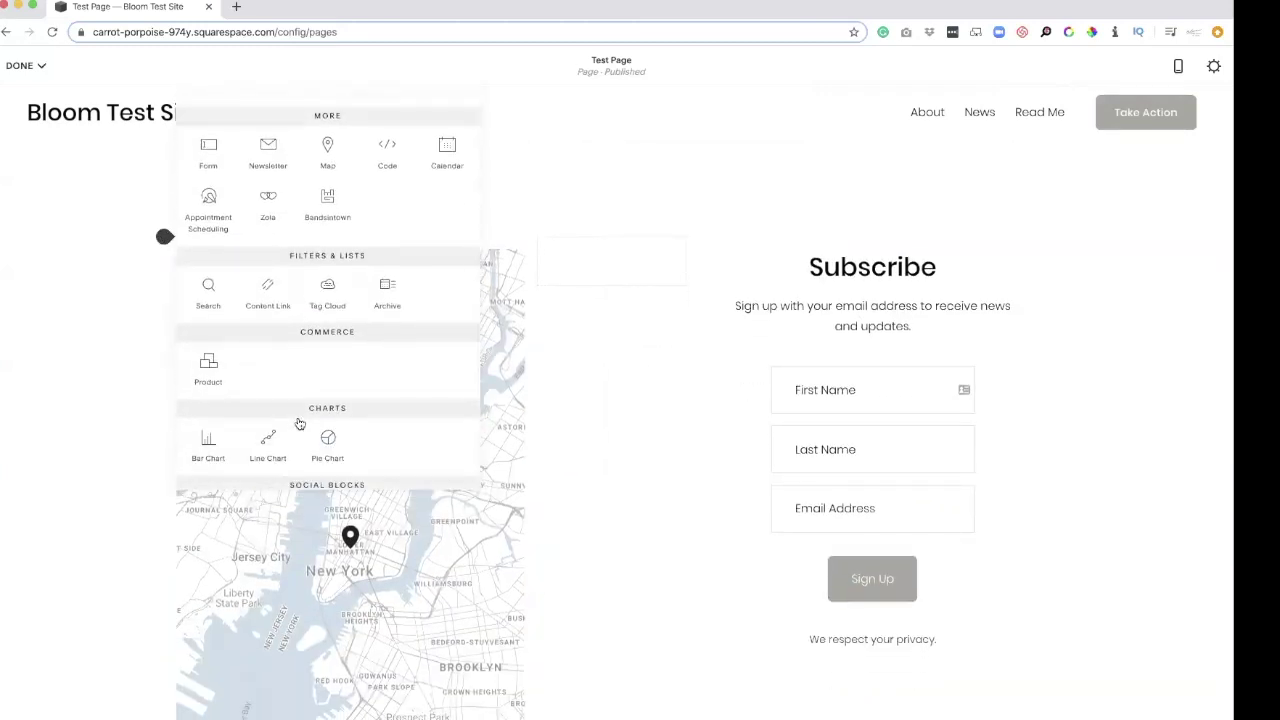
scroll(297, 423, "down", 5)
scroll(297, 423, "down", 2)
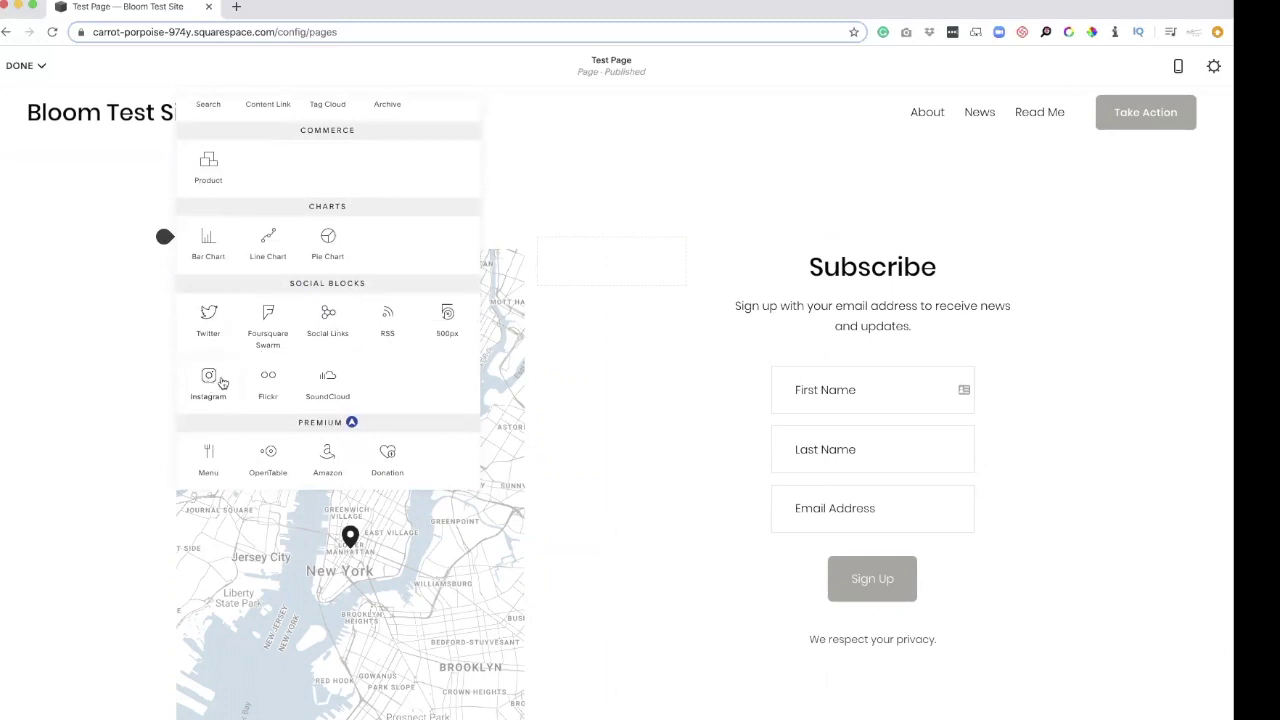
left_click(328, 316)
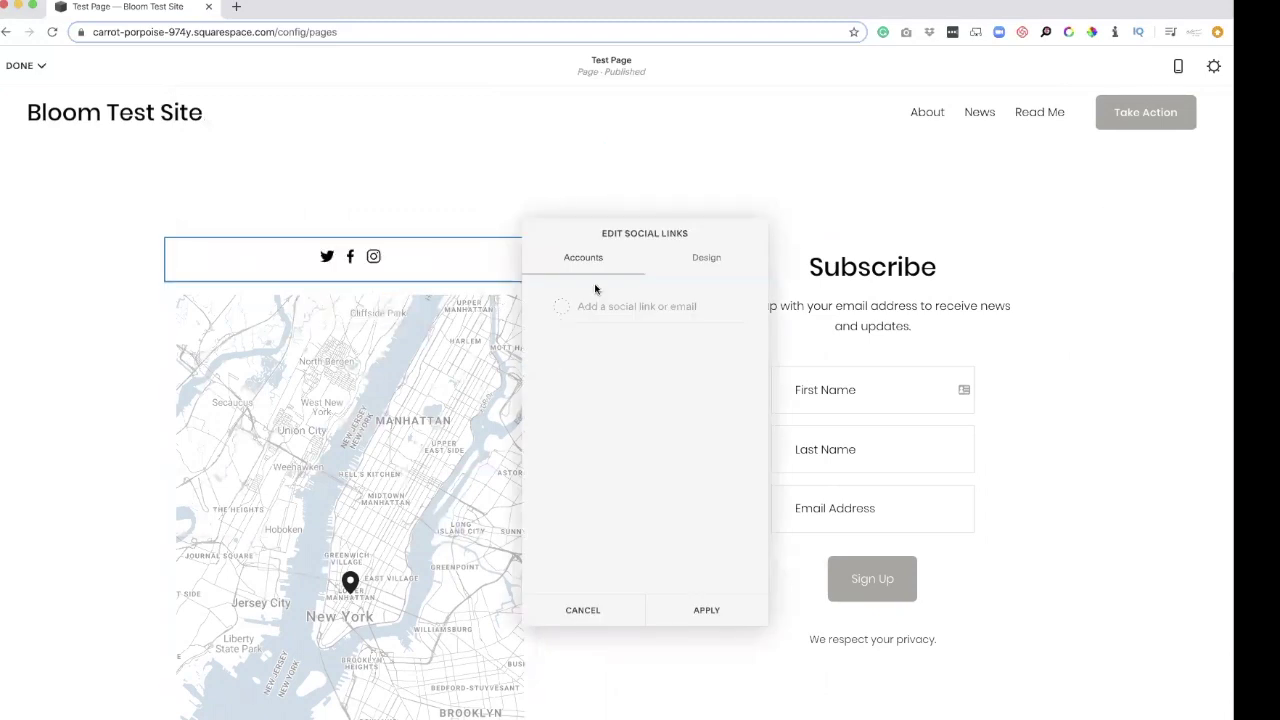
- Align the social icons left and set their size to Extra Large
left_click(611, 308)
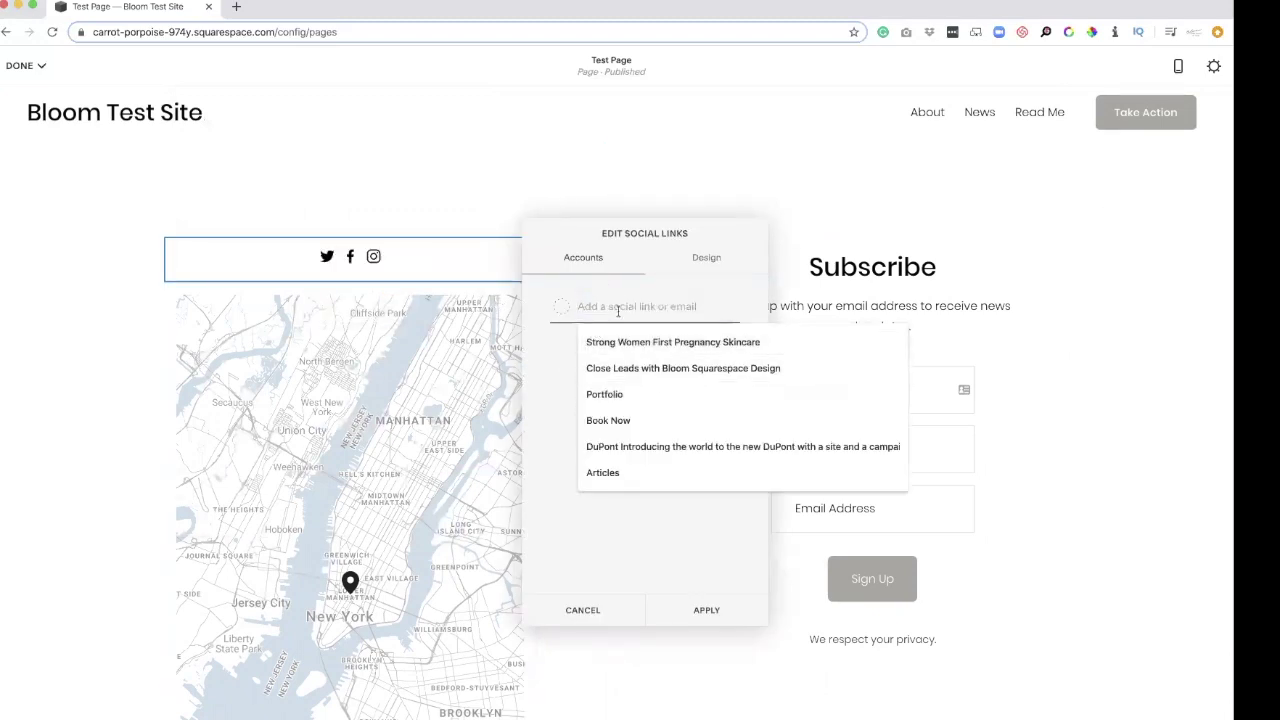
left_click(681, 272)
left_click(707, 259)
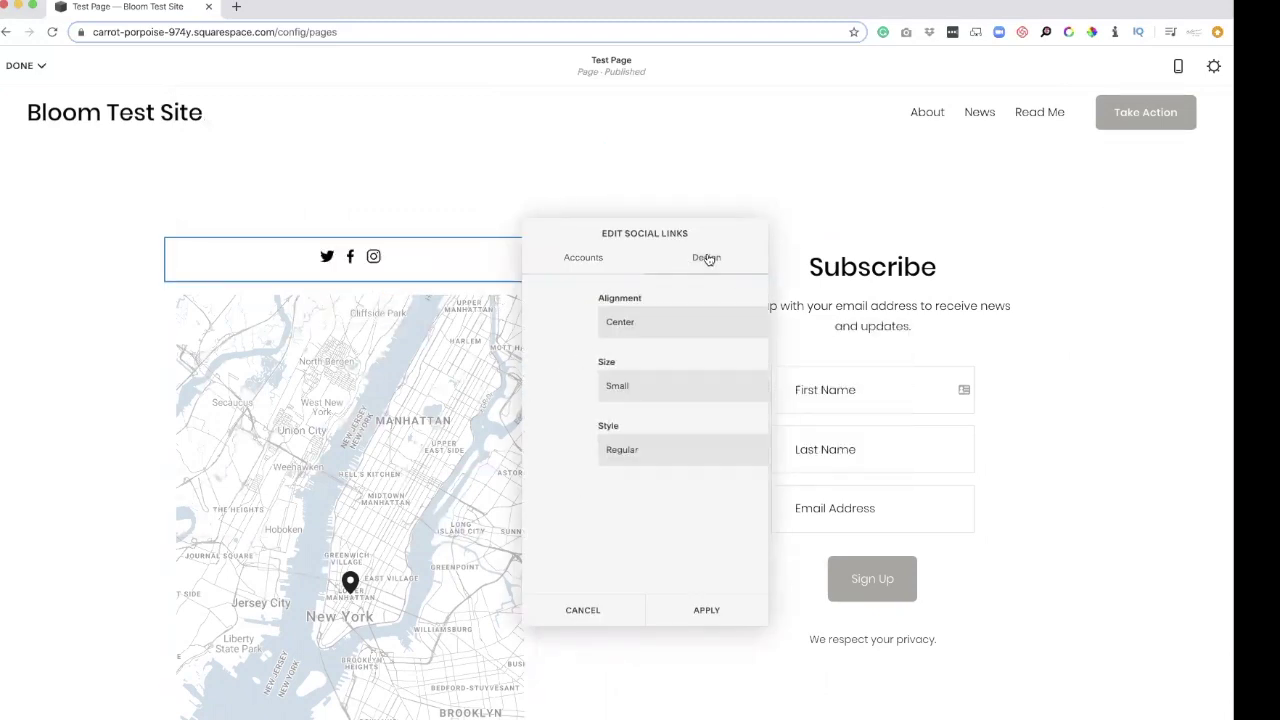
left_click(604, 322)
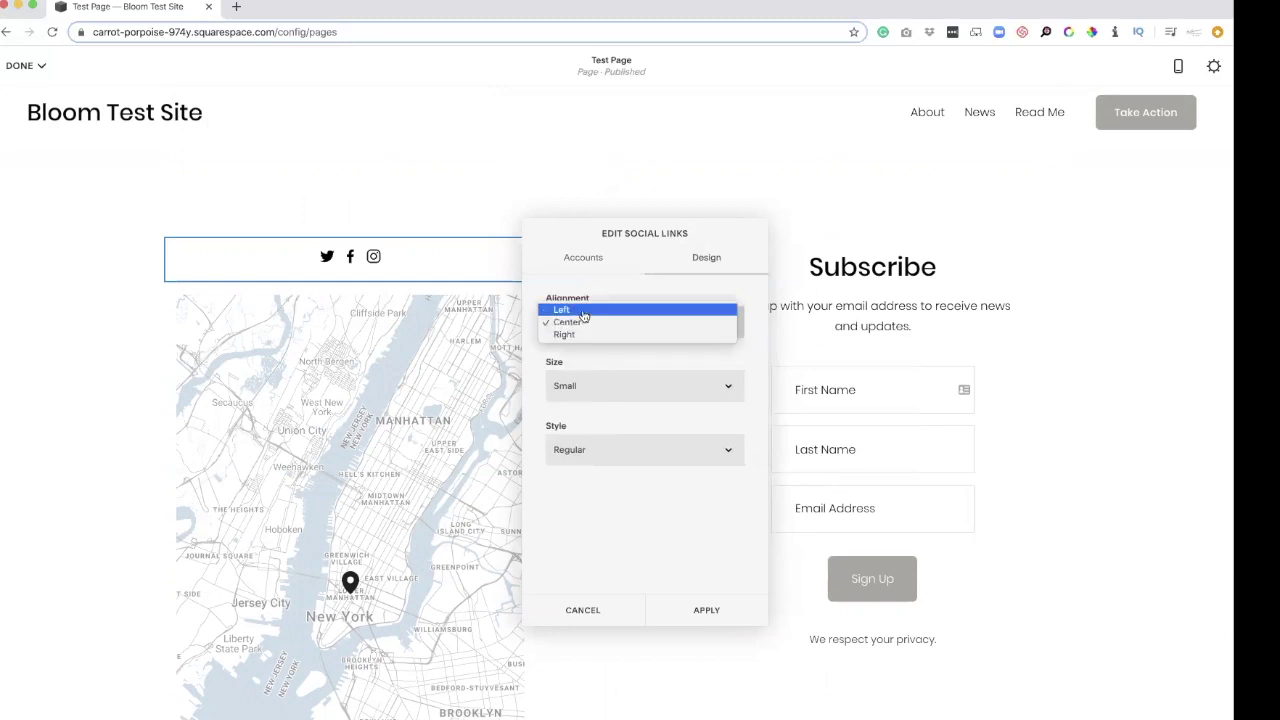
left_click(563, 310)
left_click(589, 393)
left_click(590, 418)
- Try the bordered and knockout icon styles, set the social icons' style to Rounded - Solid and apply the settings
left_click(594, 448)
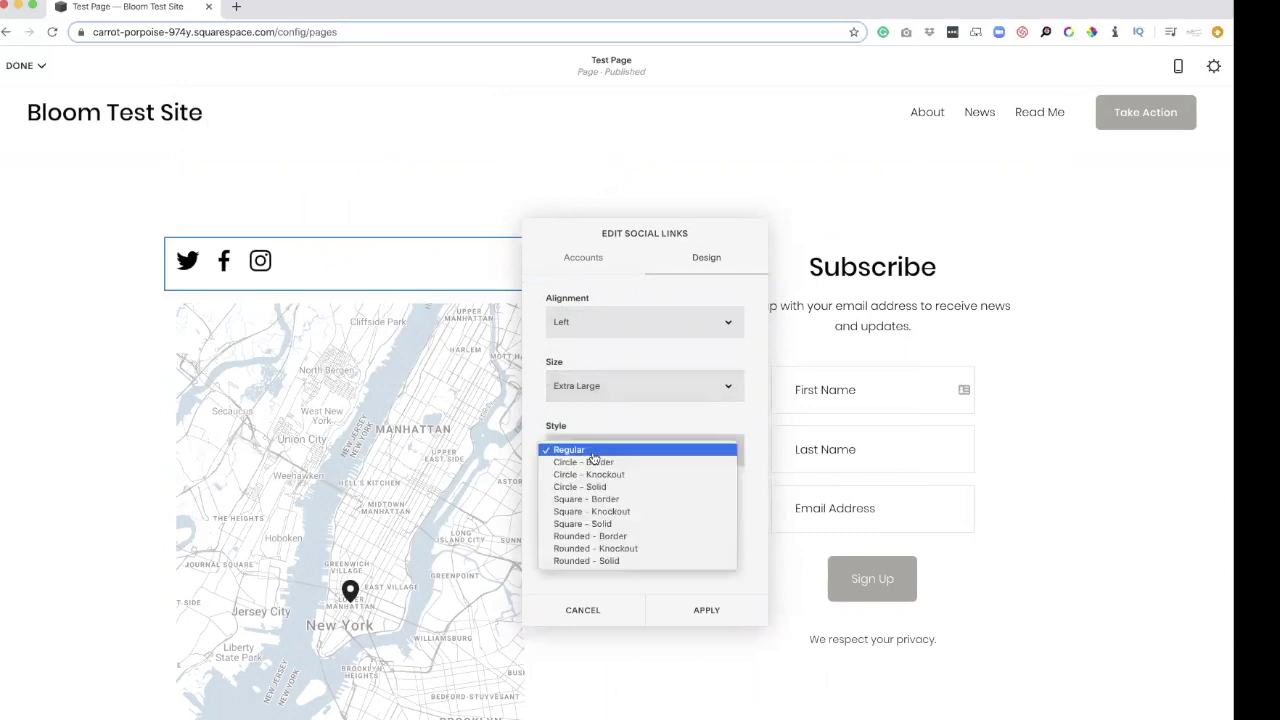
left_click(603, 450)
left_click(603, 452)
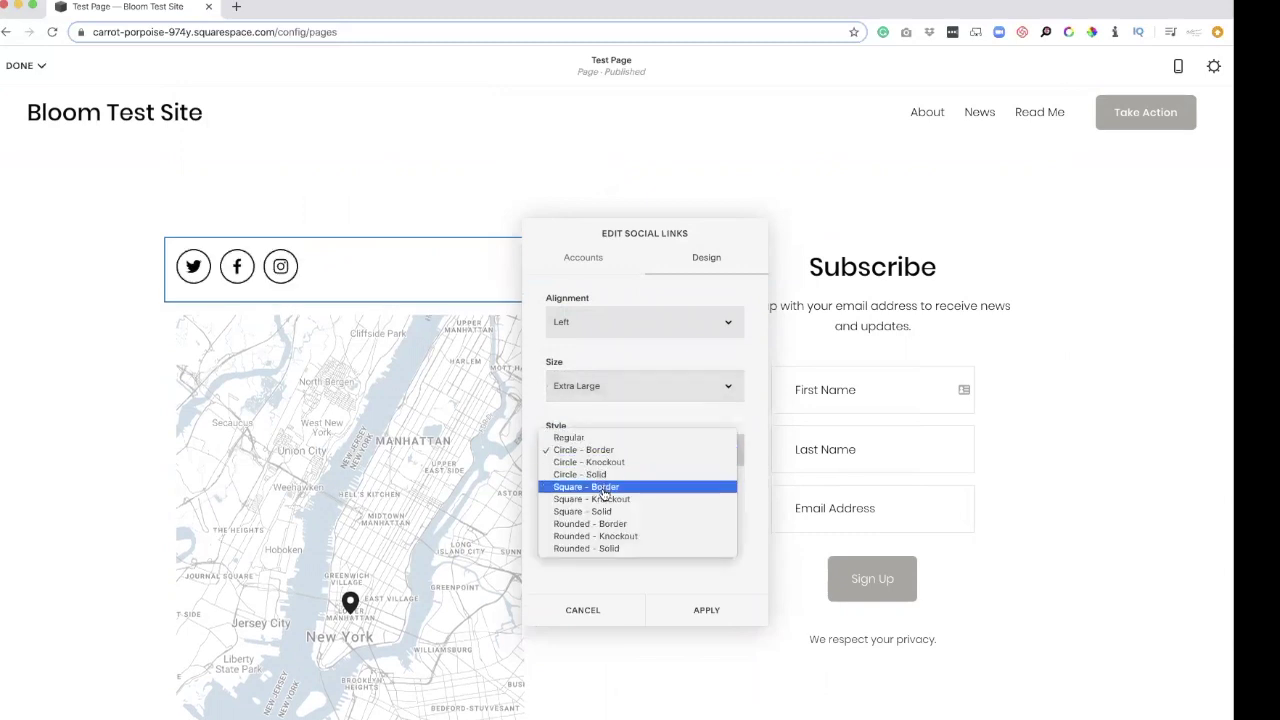
left_click(586, 486)
left_click(597, 450)
left_click(596, 500)
left_click(586, 454)
left_click(590, 462)
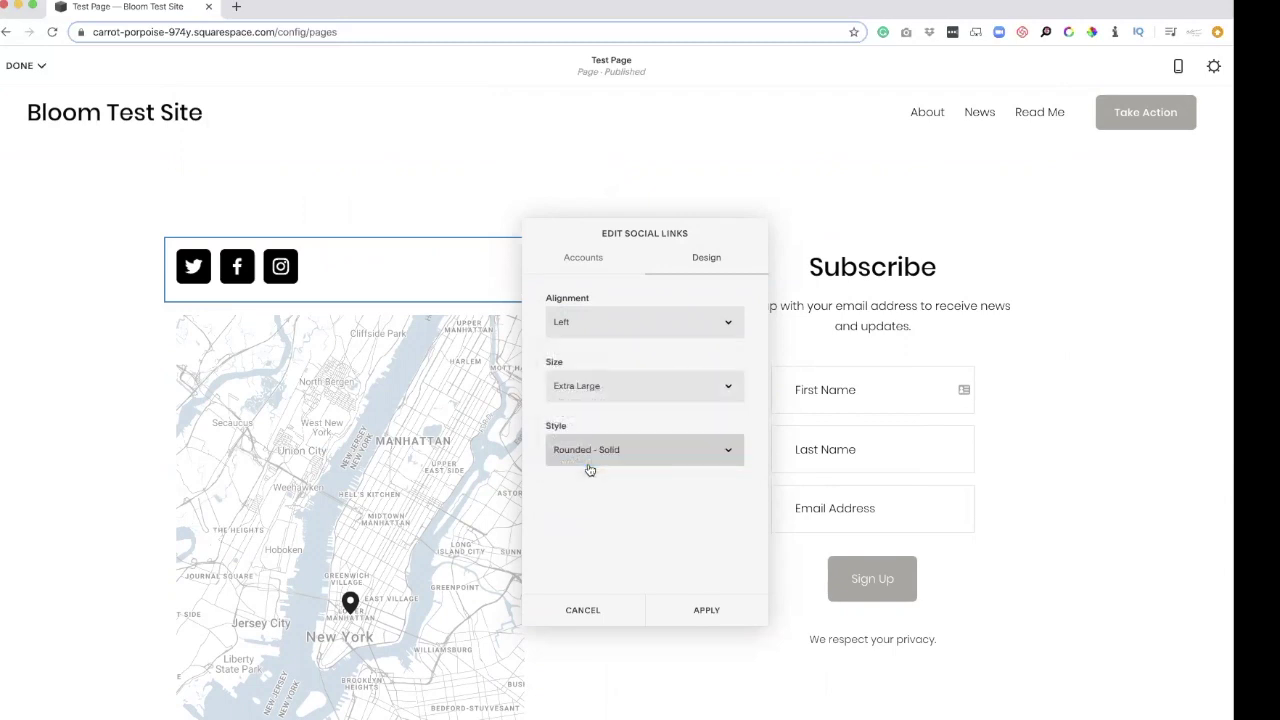
left_click(731, 600)
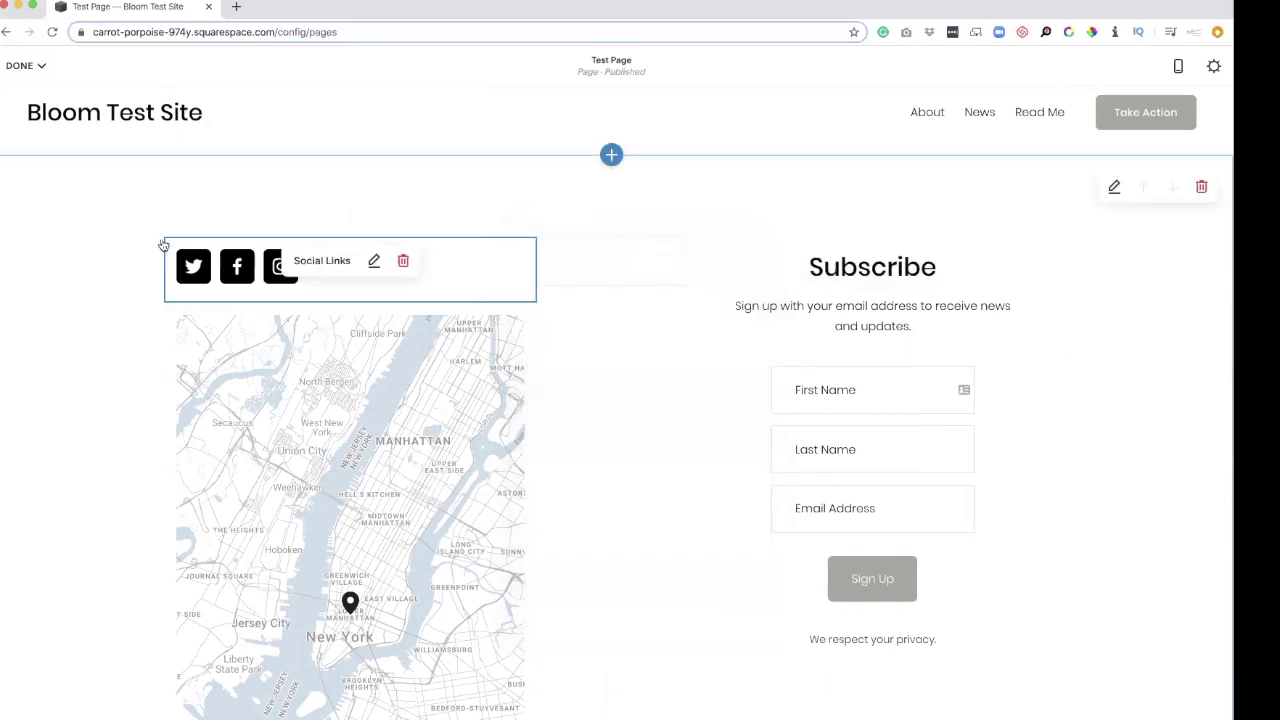
- Add a Twitter block above the social links
left_click(157, 238)
scroll(250, 395, "down", 10)
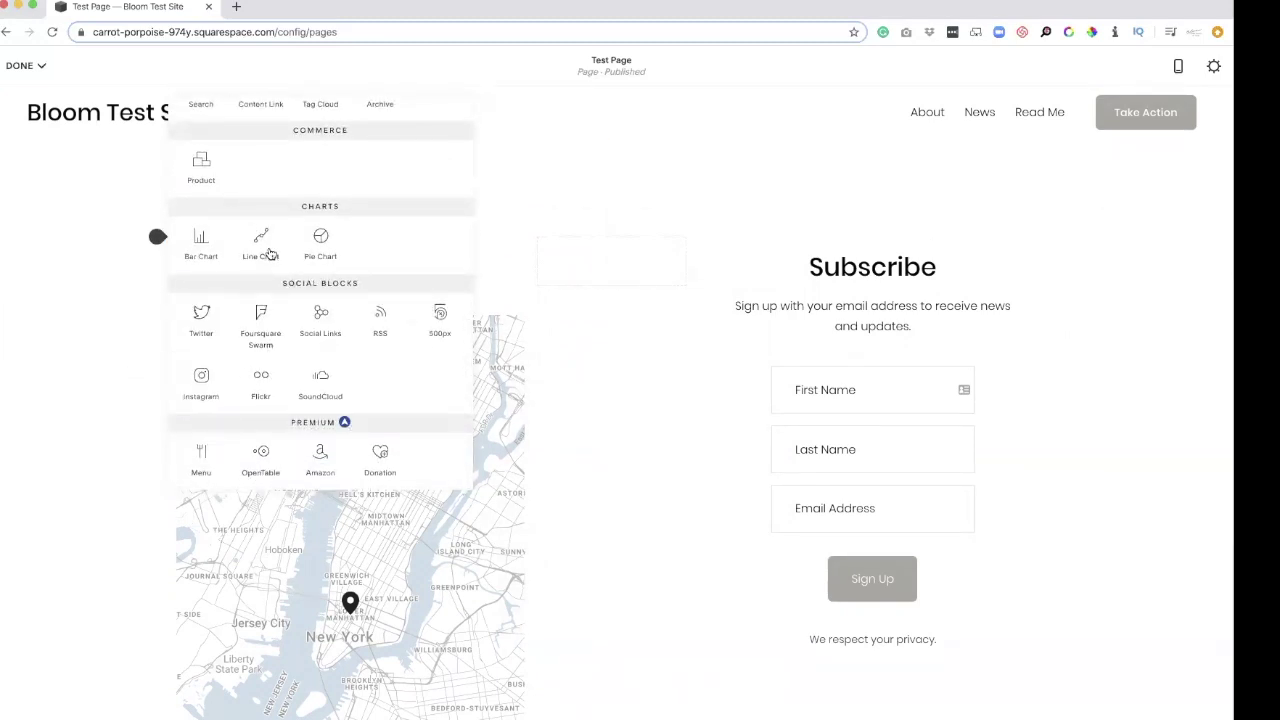
scroll(270, 254, "up", 2)
left_click(200, 380)
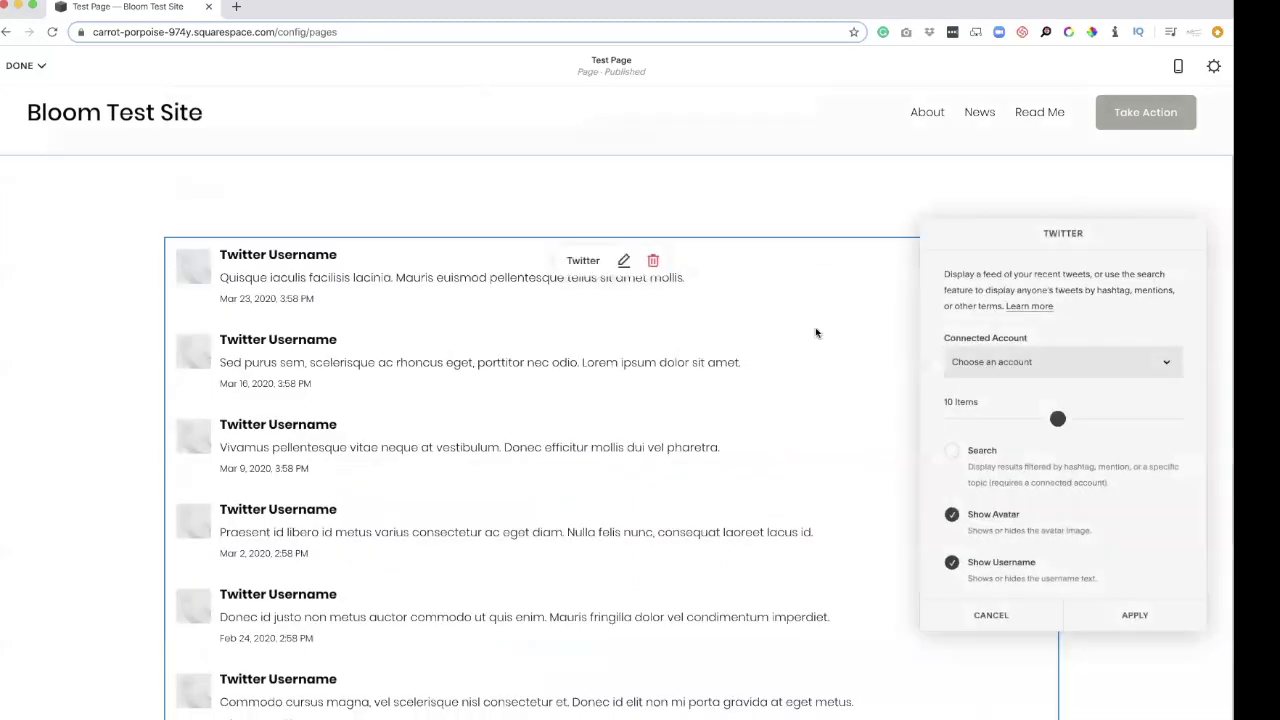
- View the Twitter block's connected account options, try turning on Search, and discard the changes
left_click(1068, 358)
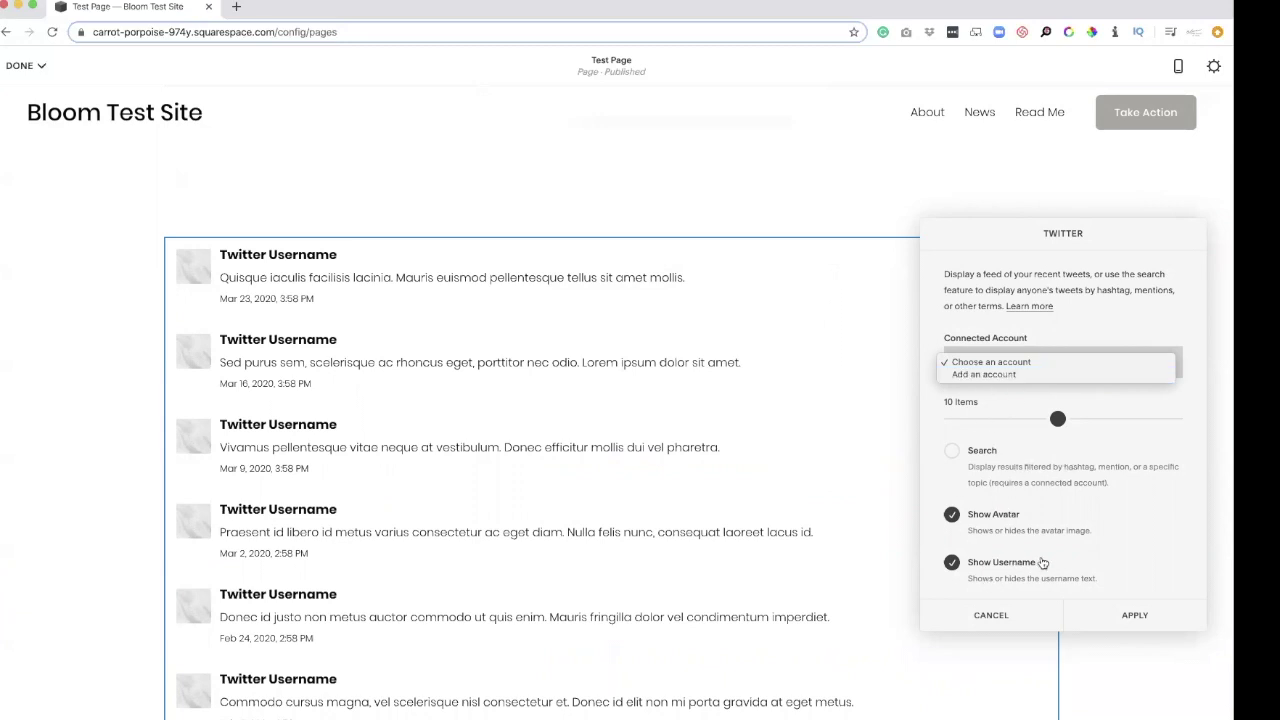
left_click(950, 453)
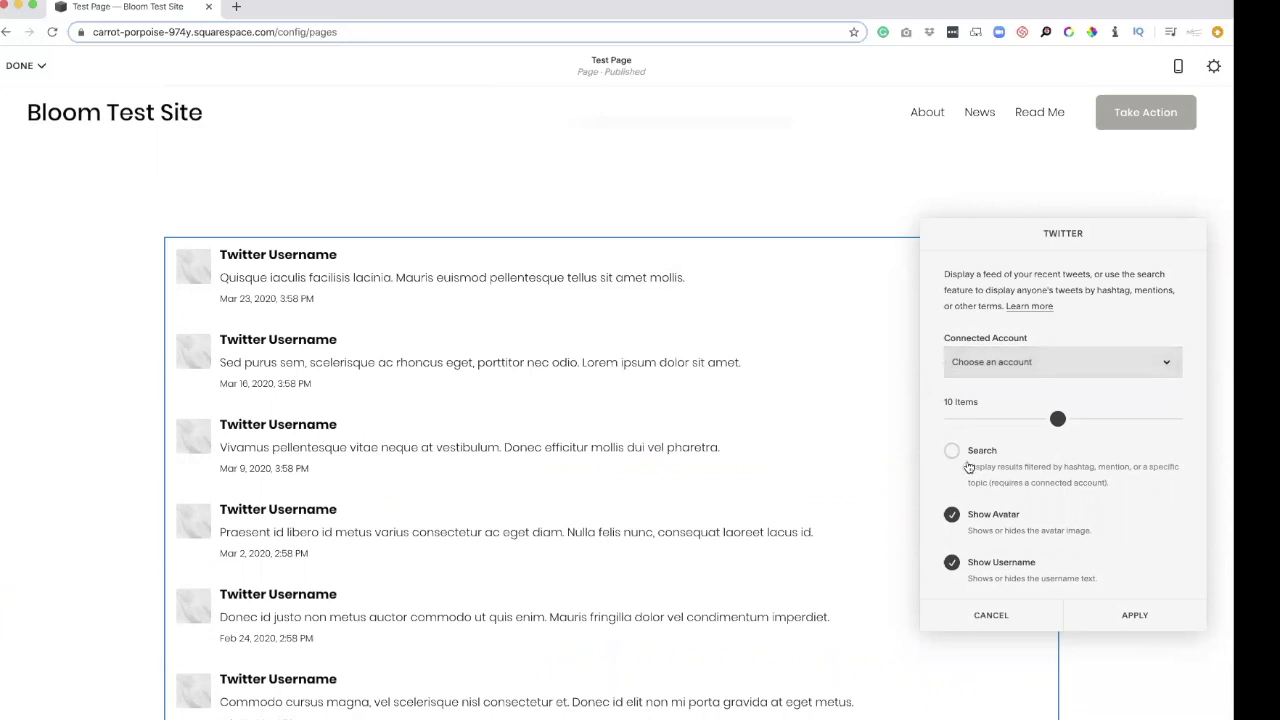
left_click(953, 453)
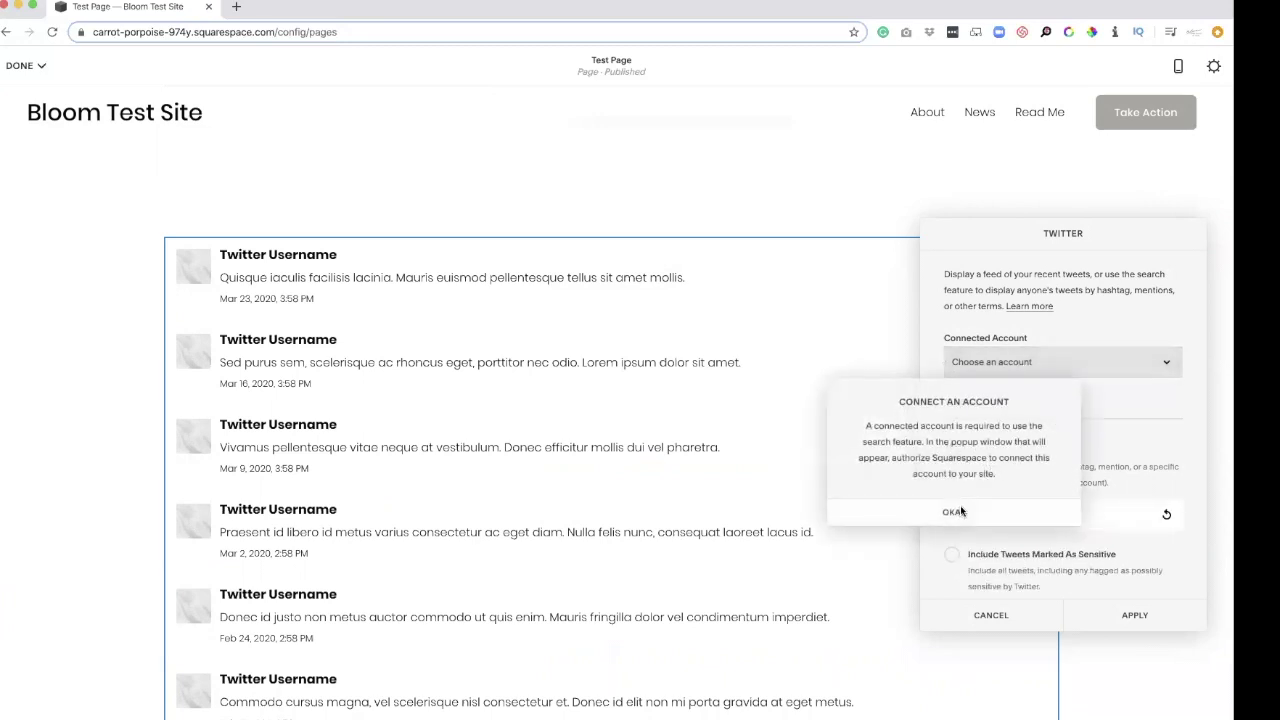
left_click(955, 512)
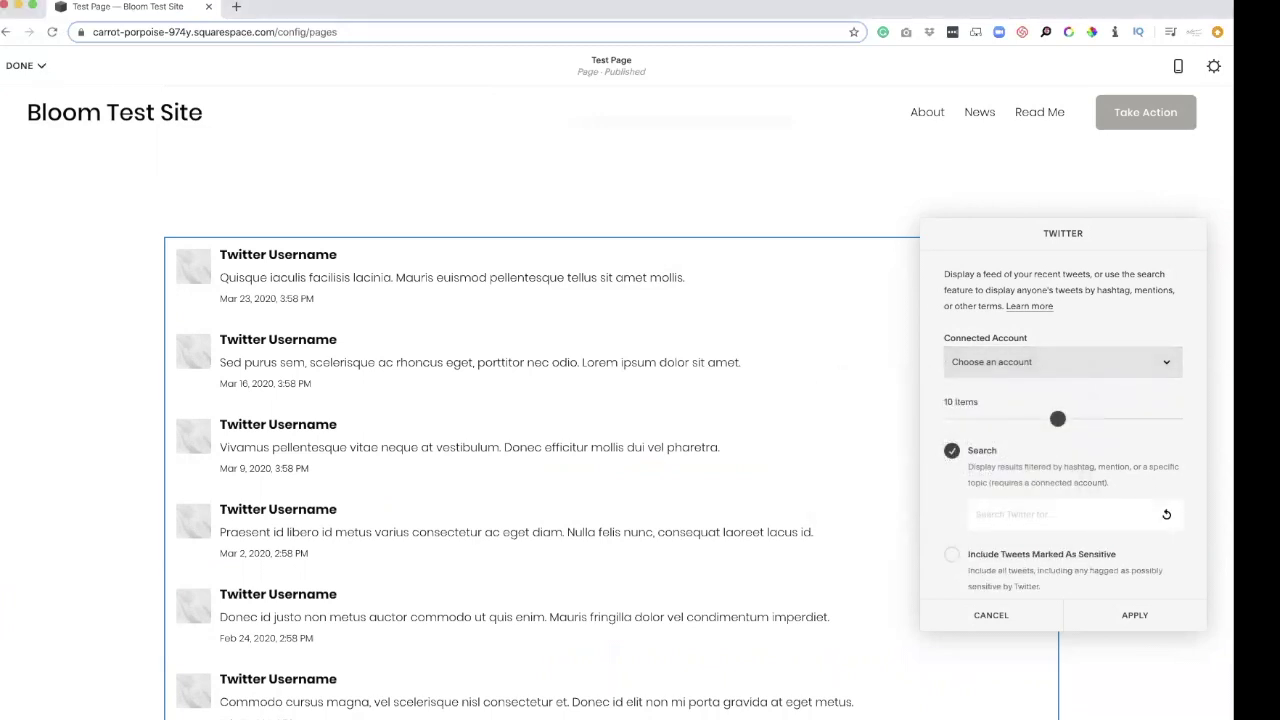
left_click(991, 615)
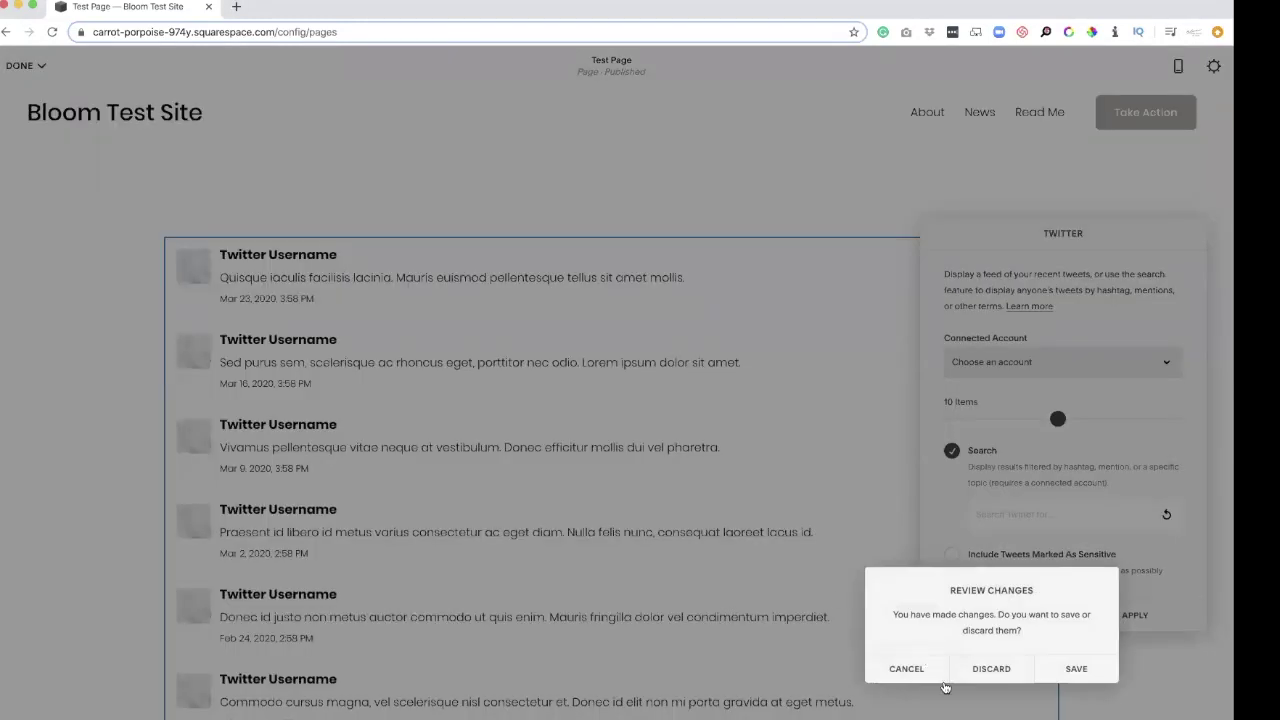
left_click(987, 669)
- Add an Instagram block above the Twitter feed
left_click(165, 237)
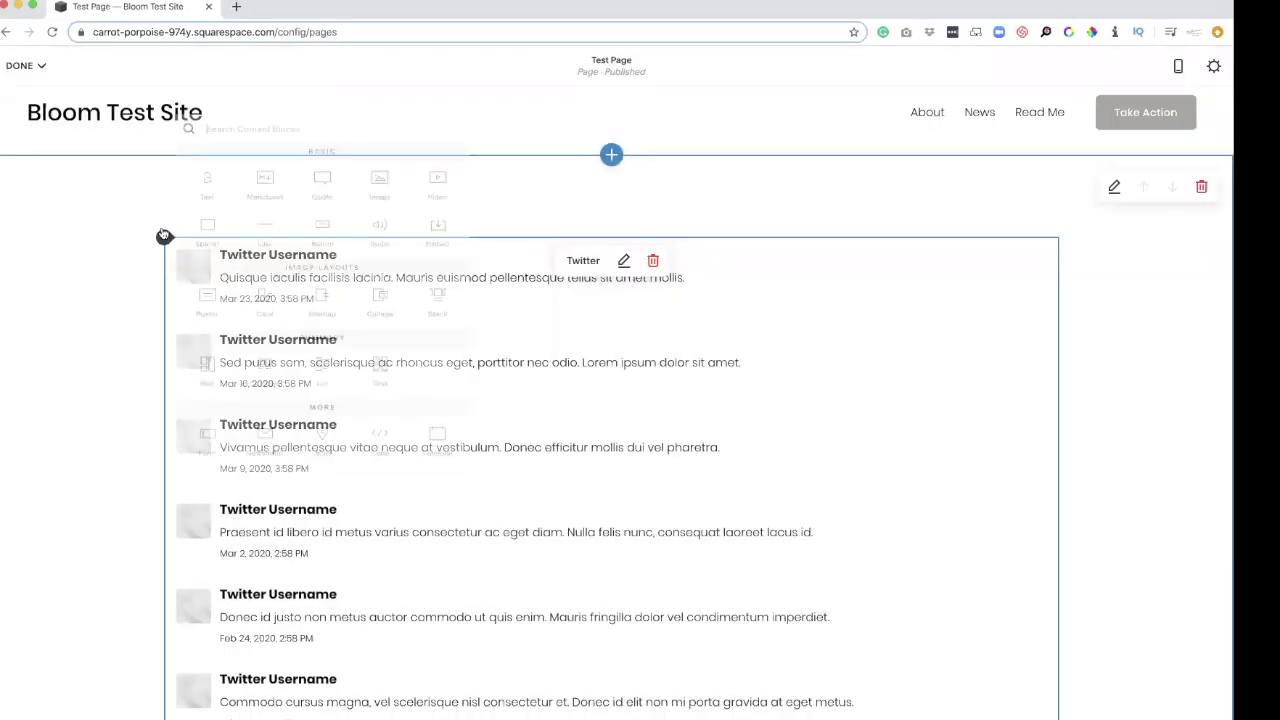
scroll(298, 344, "down", 5)
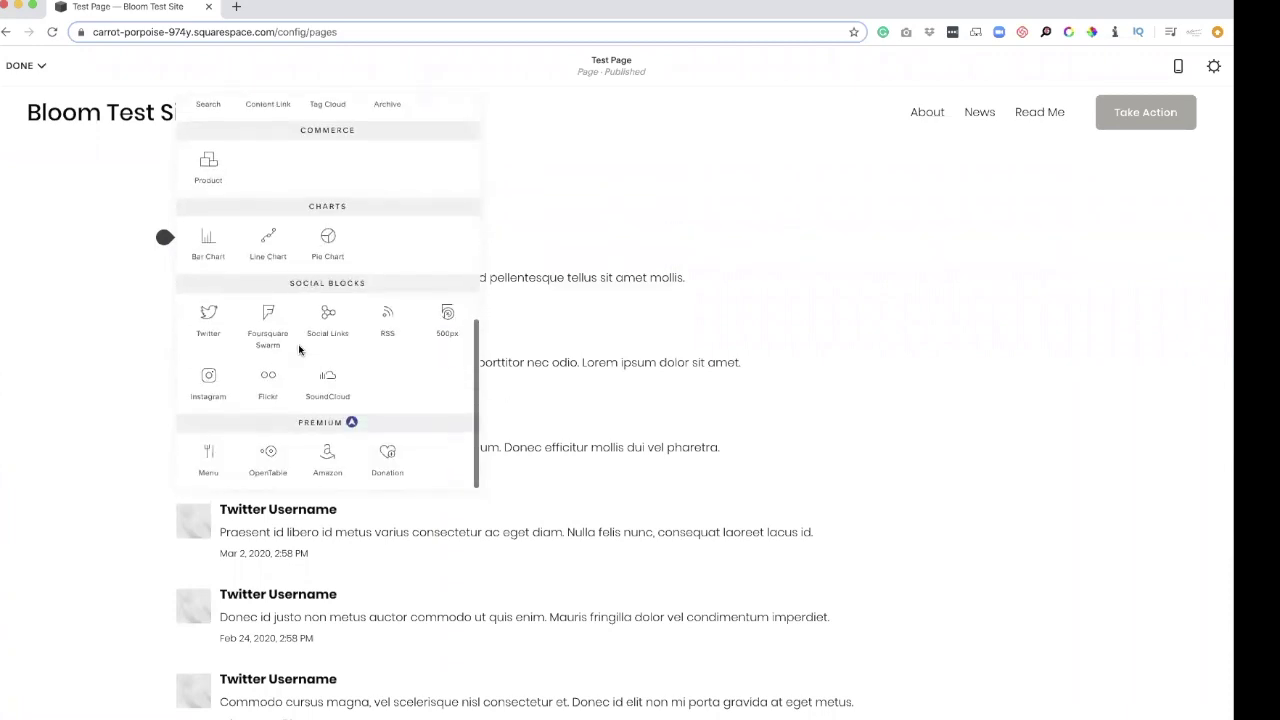
left_click(208, 386)
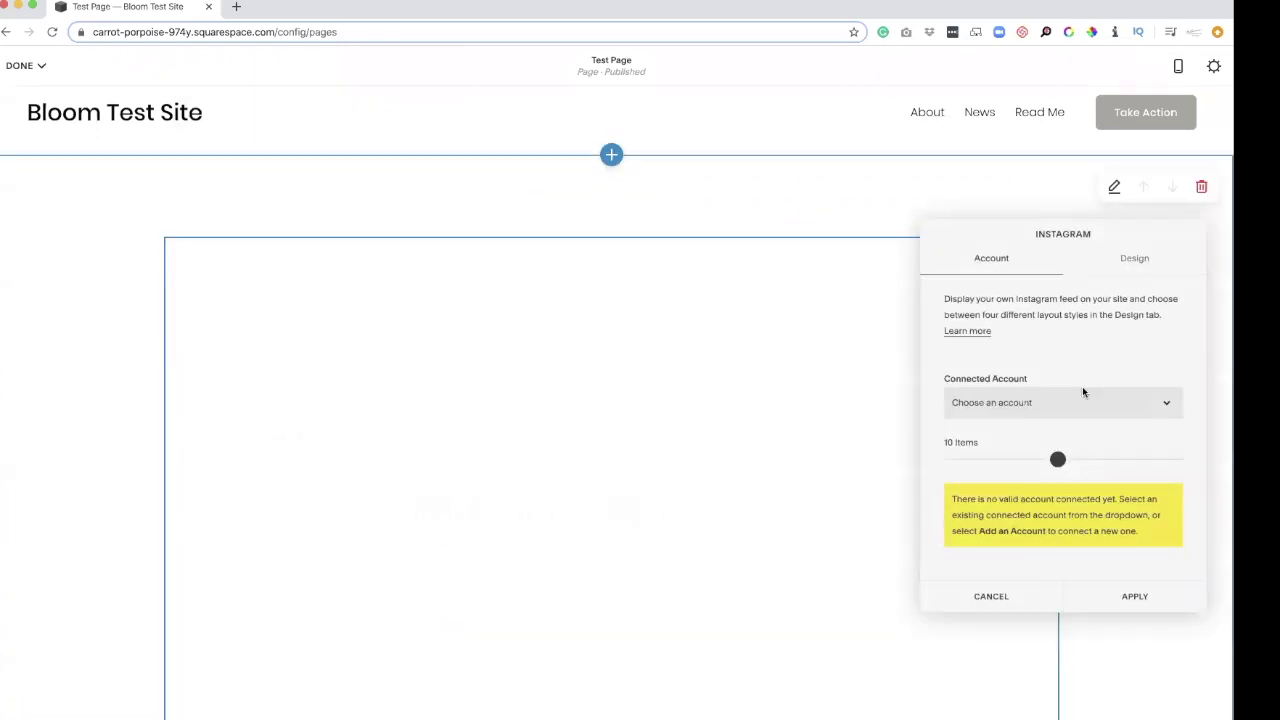
- Set the Instagram block's connected account to Add an account and acknowledge the account connection notice
left_click(1045, 405)
left_click(1117, 359)
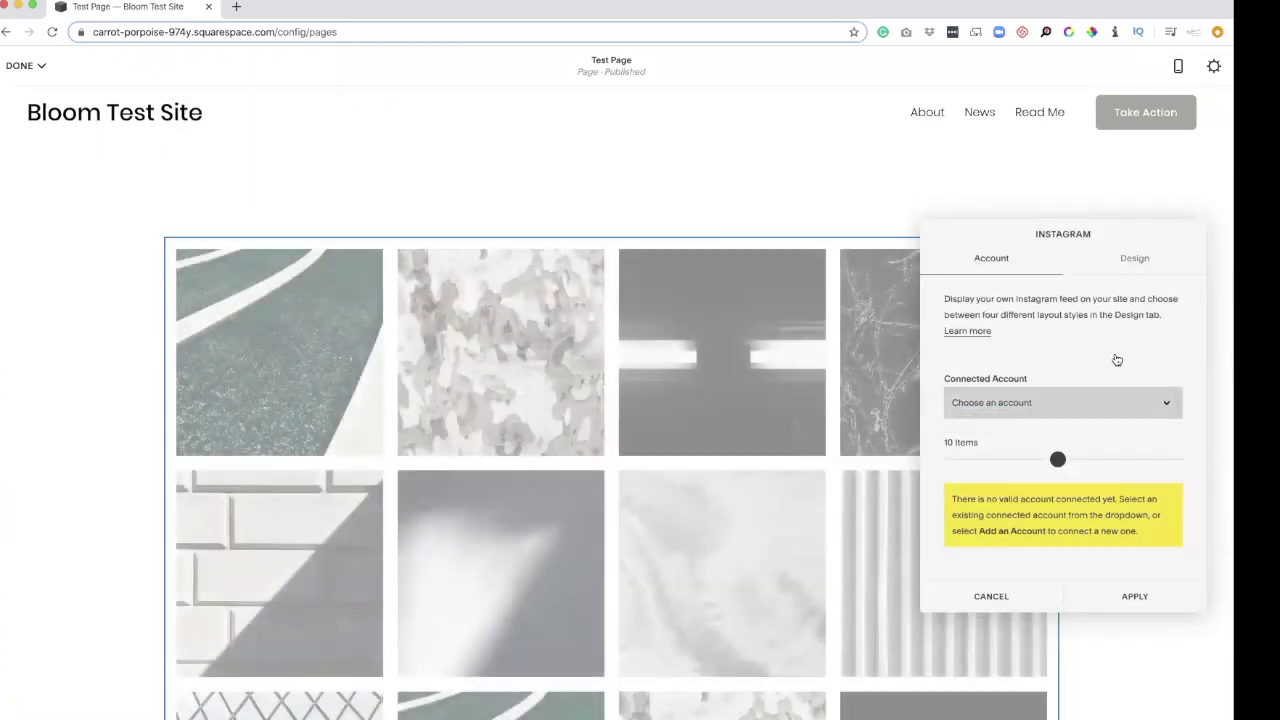
left_click(1067, 407)
left_click(1060, 412)
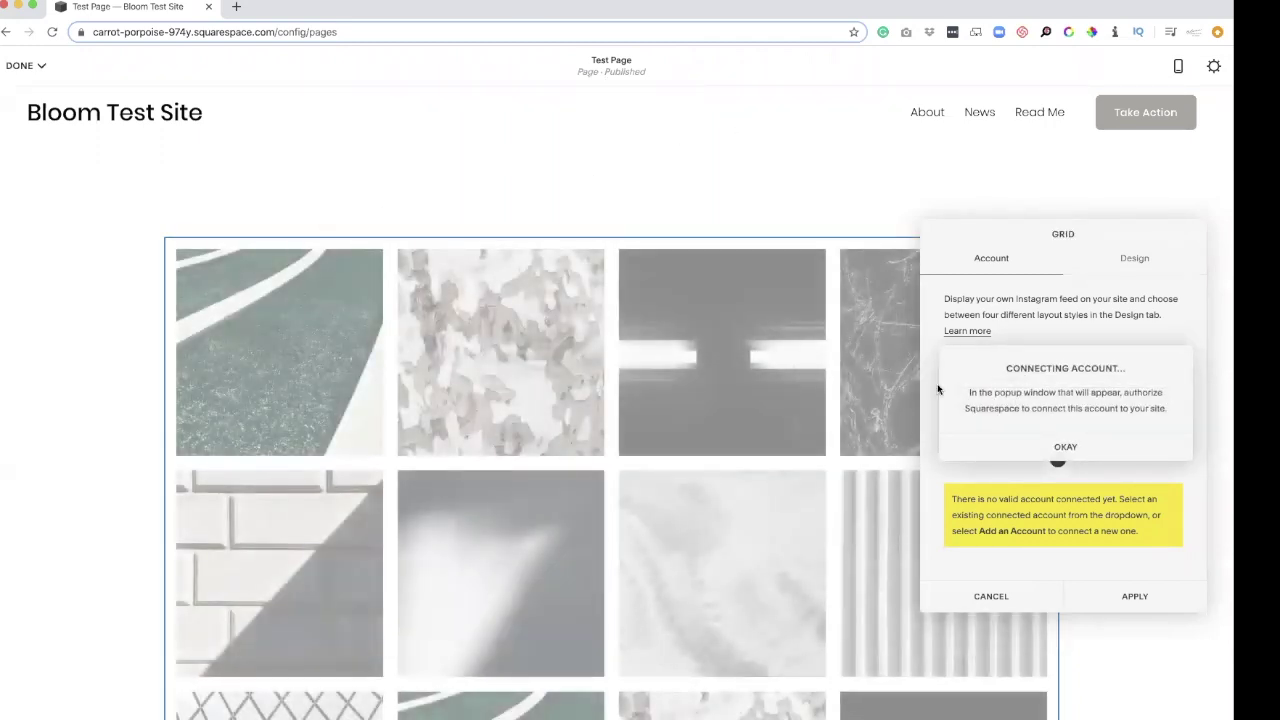
left_click(1066, 440)
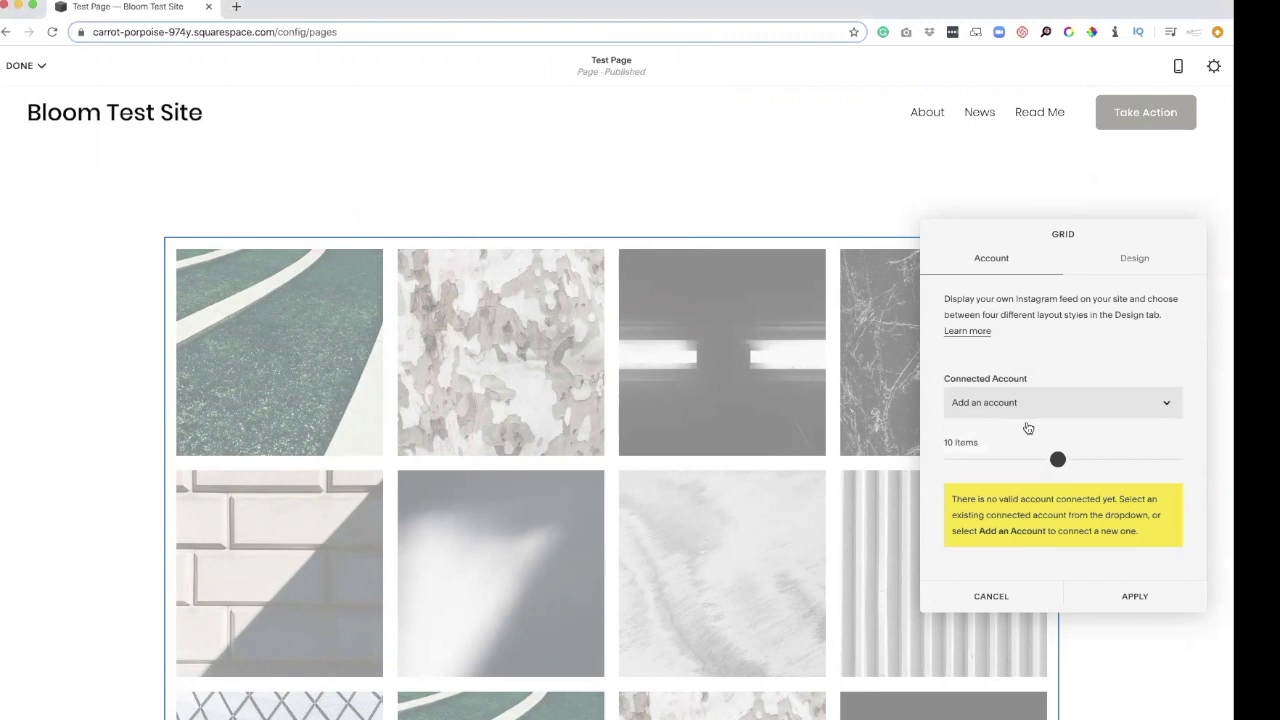
- Set the Instagram block to 8 items and turn on Lightbox for its images
scroll(718, 402, "down", 3)
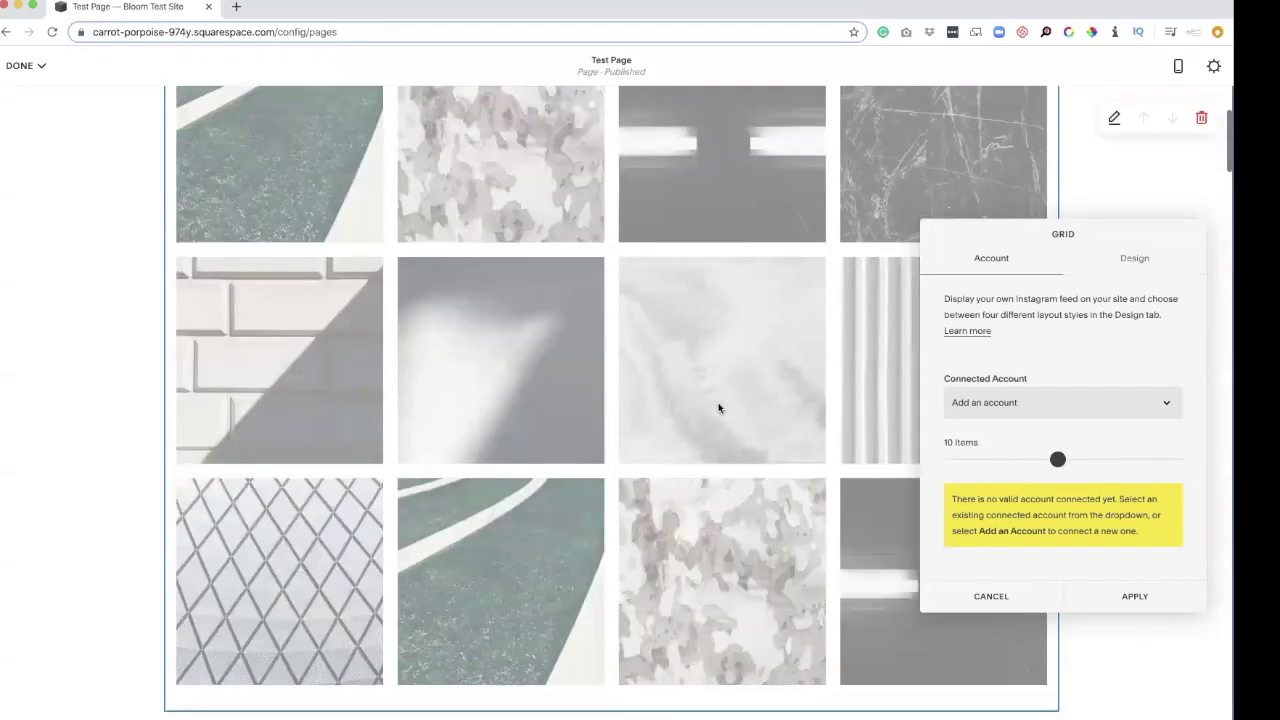
mouse_move(1055, 459)
left_mouse_down()
mouse_move(1017, 459)
mouse_move(1031, 459)
left_mouse_up()
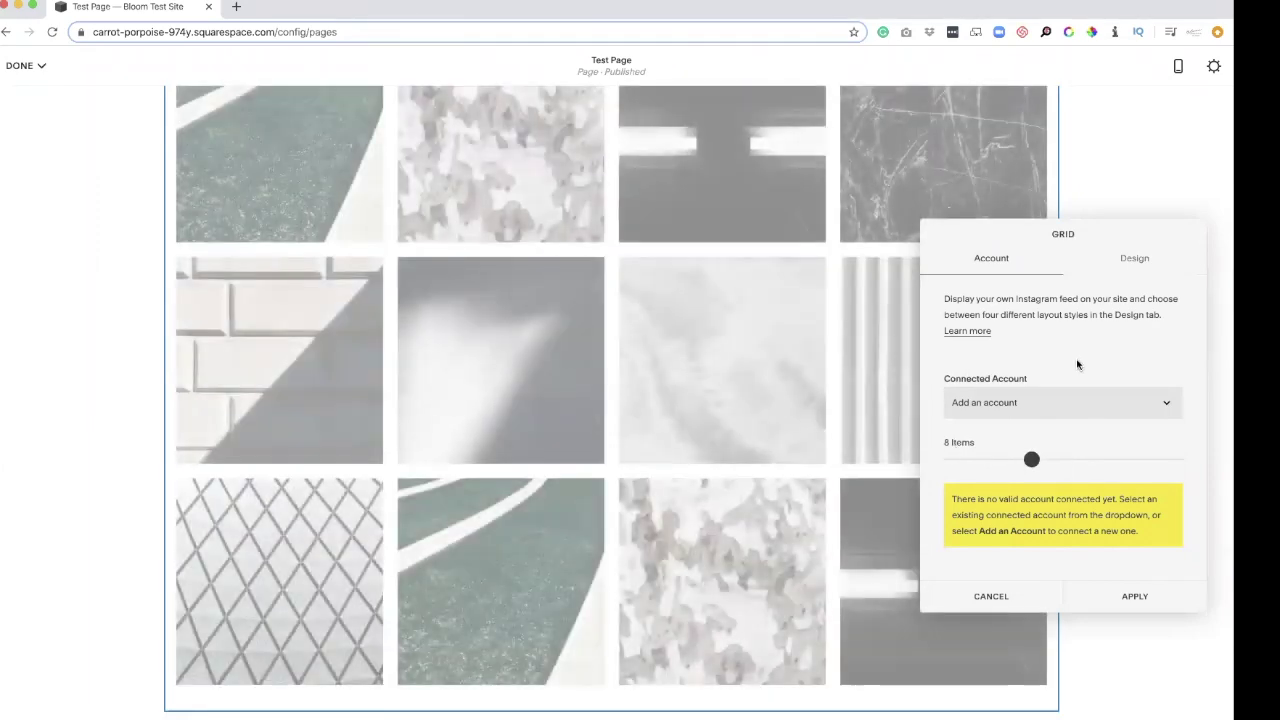
left_click(1134, 258)
scroll(1045, 448, "down", 2)
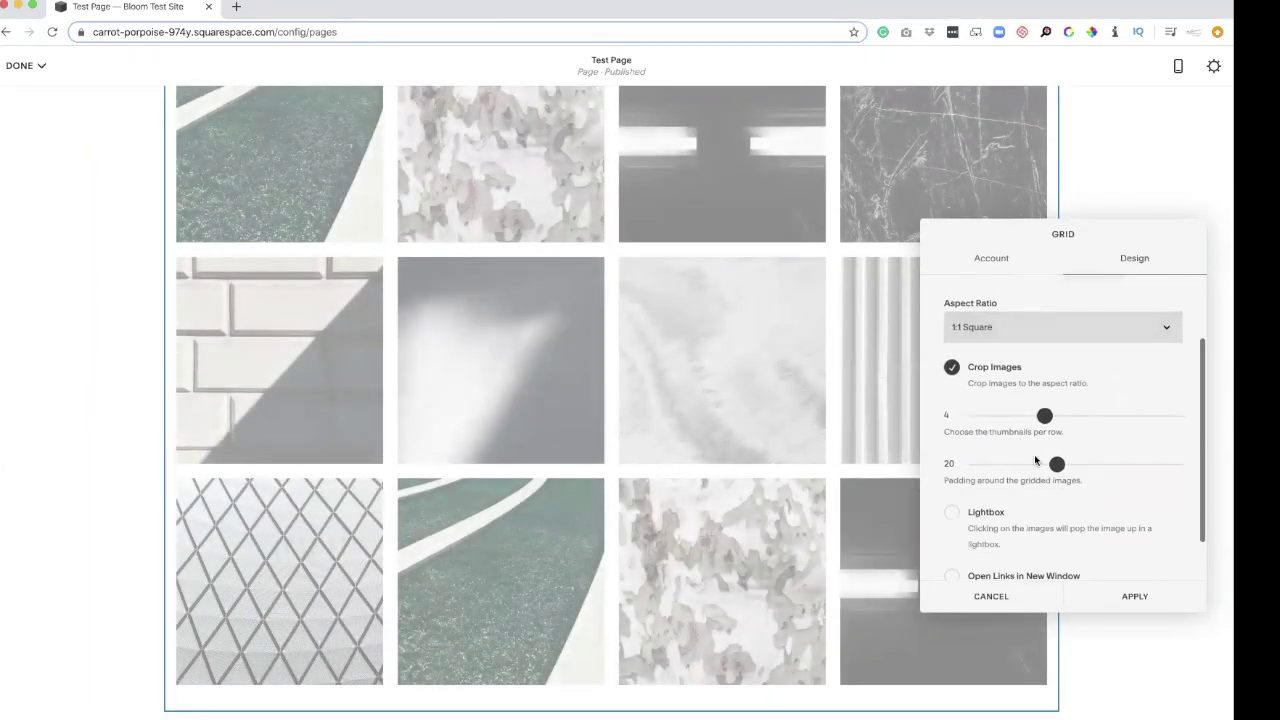
scroll(955, 490, "down", 1)
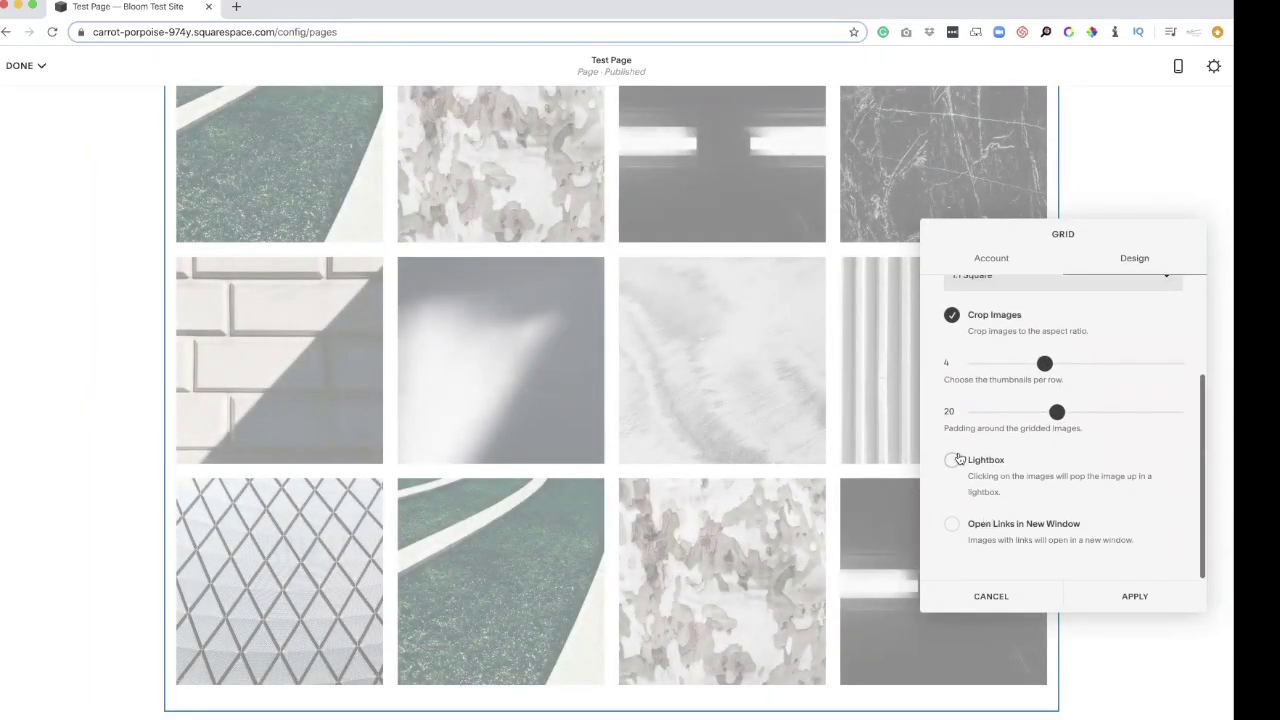
left_click(953, 460)
scroll(1017, 503, "down", 1)
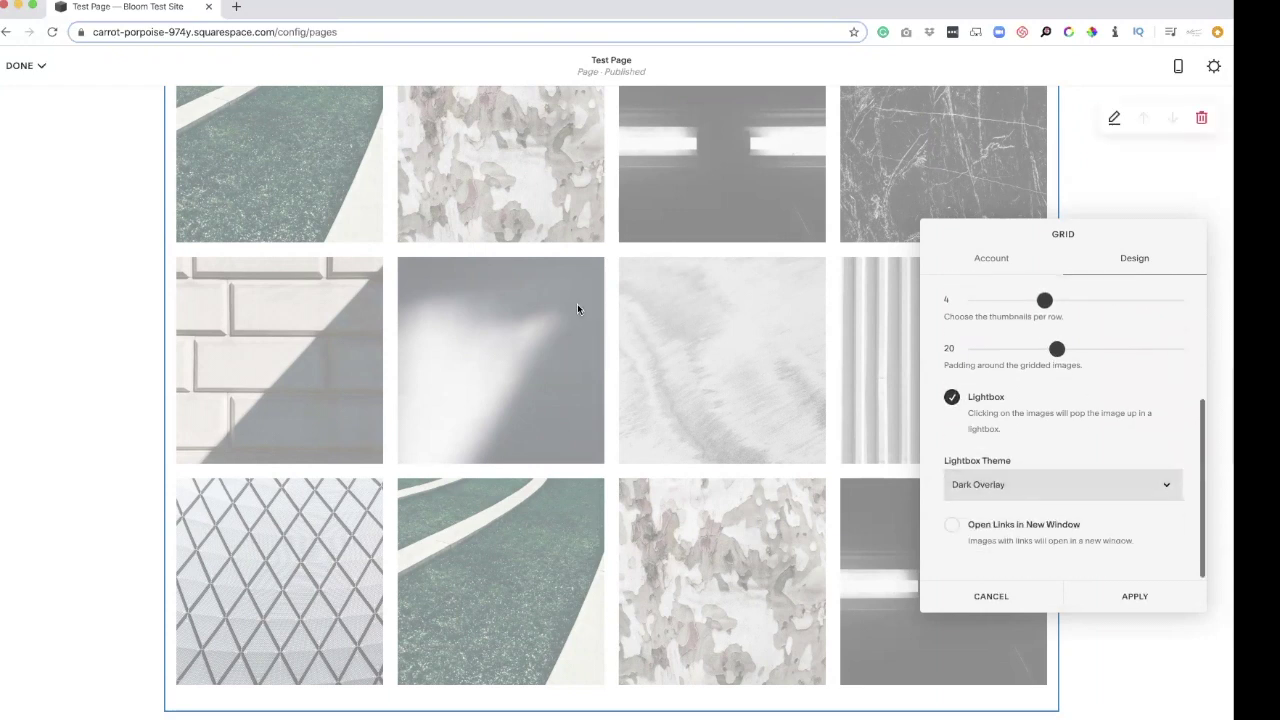
- View the aspect ratio options for the Instagram block's grid layout without choosing a different one
scroll(786, 433, "down", 3)
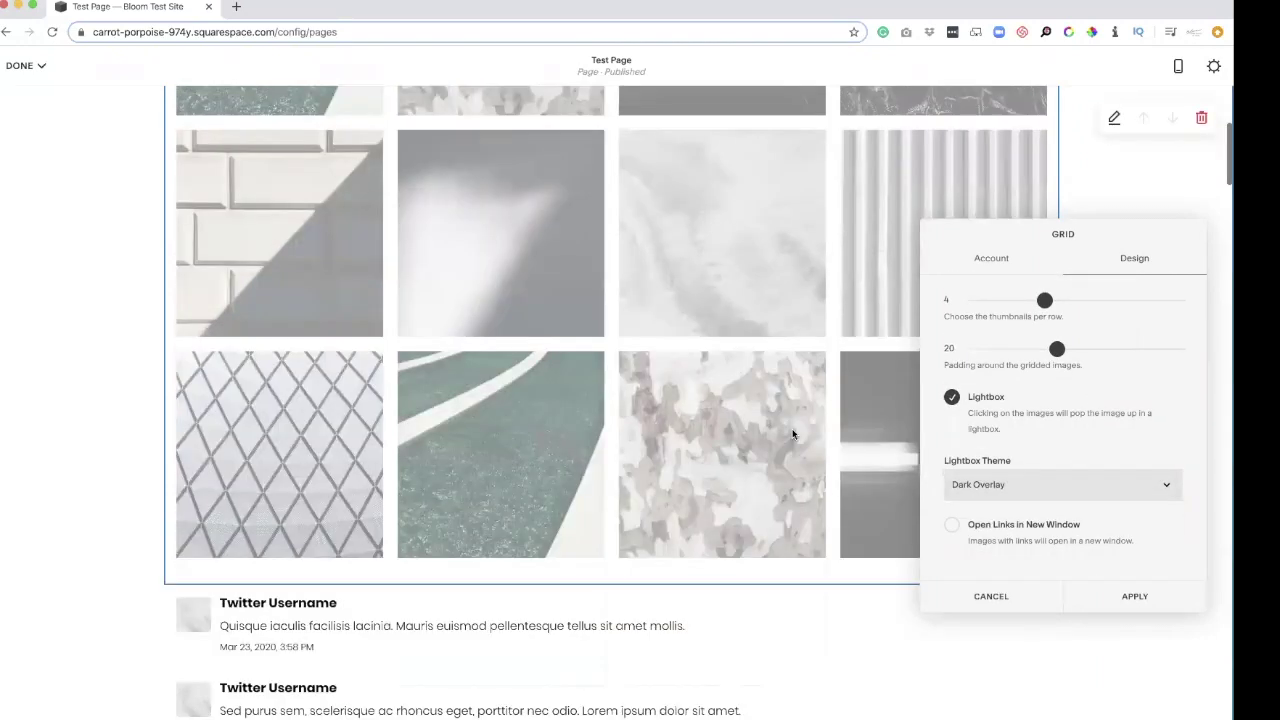
scroll(1032, 447, "up", 4)
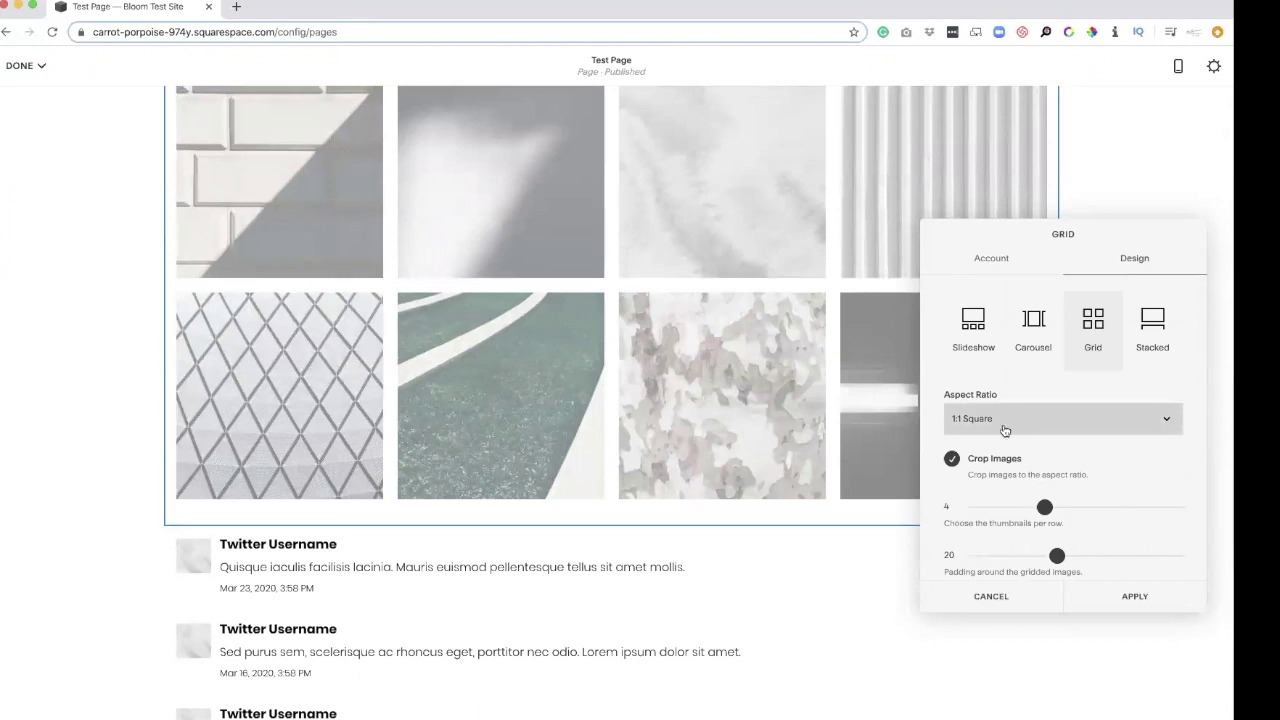
left_click(1006, 428)
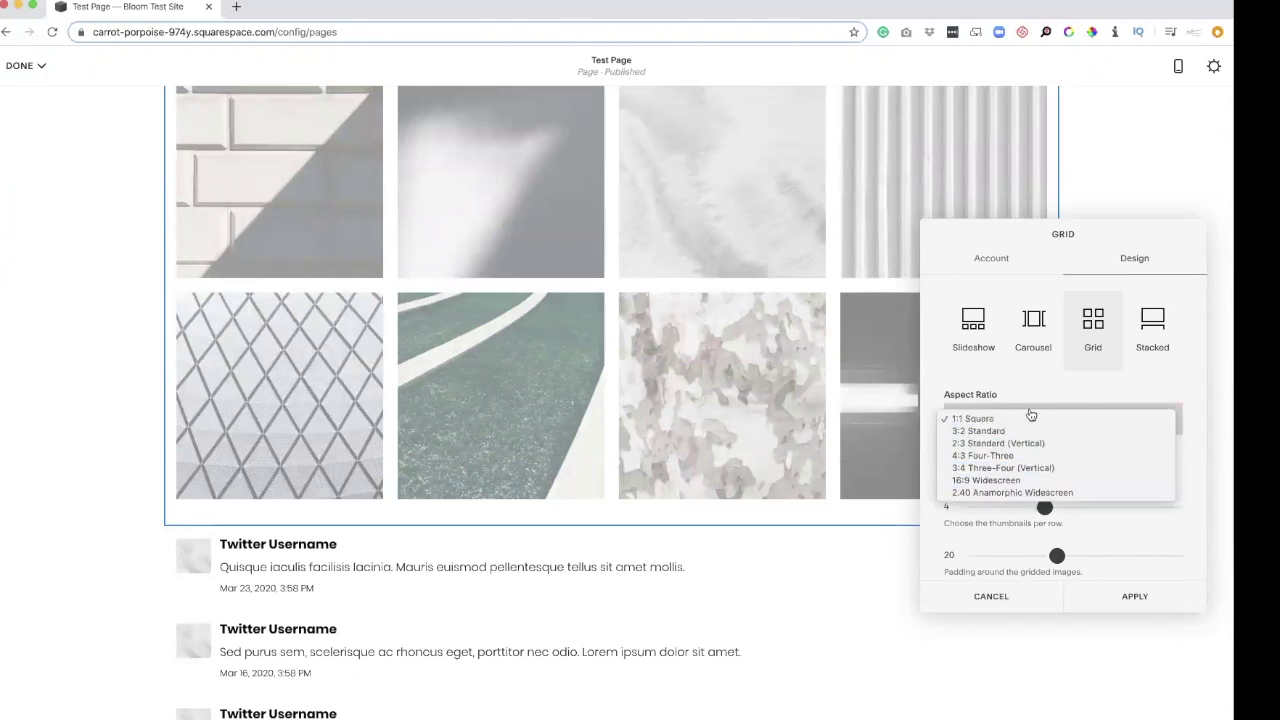
left_click(1193, 505)
- Switch the Instagram block to the Slideshow design and set its thumbnail strip height to 107
left_click(975, 330)
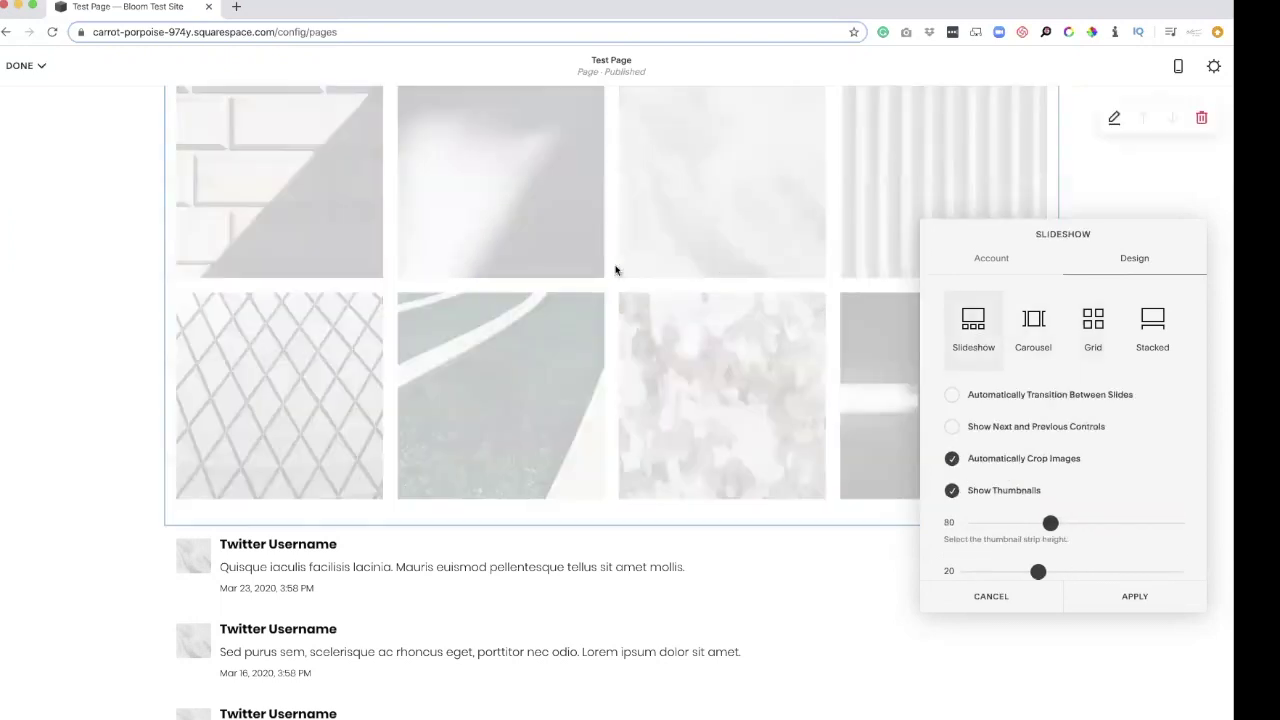
scroll(615, 270, "down", 3)
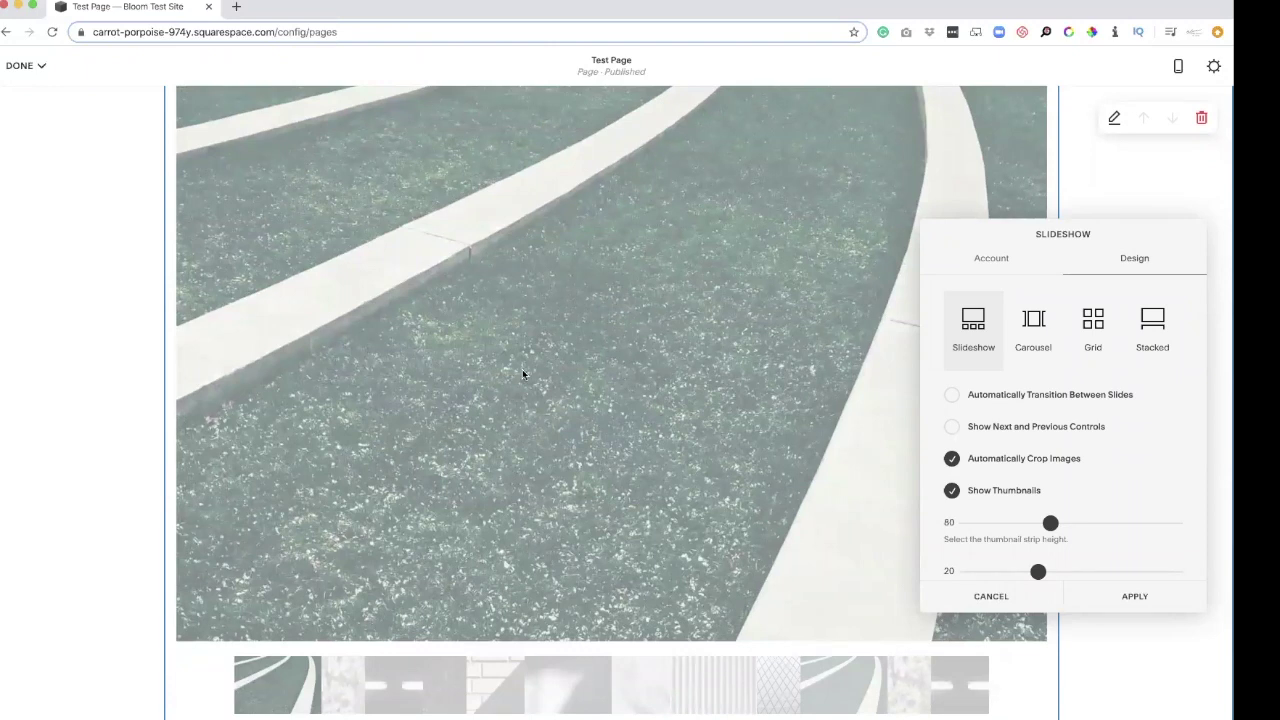
scroll(450, 430, "down", 2)
left_click_drag(1033, 522, 1076, 524)
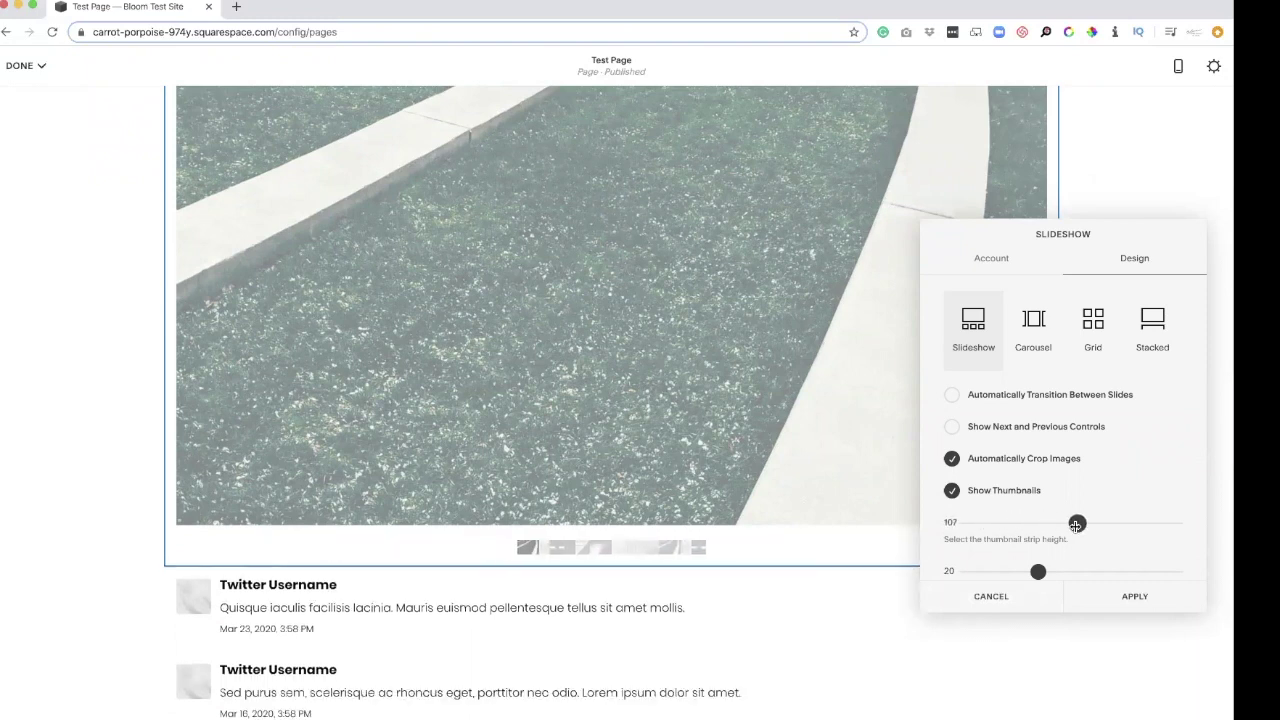
- Show the slideshow's next and previous controls and turn on automatic transitions with 3 seconds between slides
left_click(952, 428)
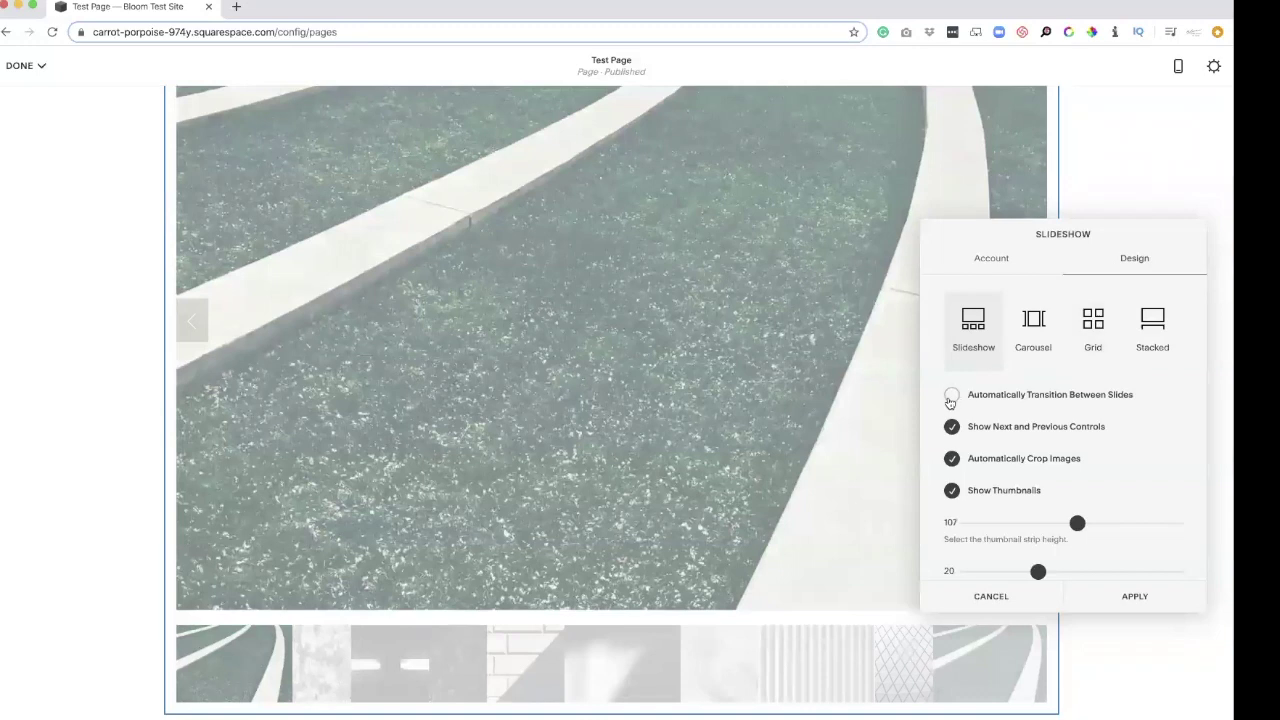
left_click(950, 396)
left_click_drag(1060, 428, 1010, 428)
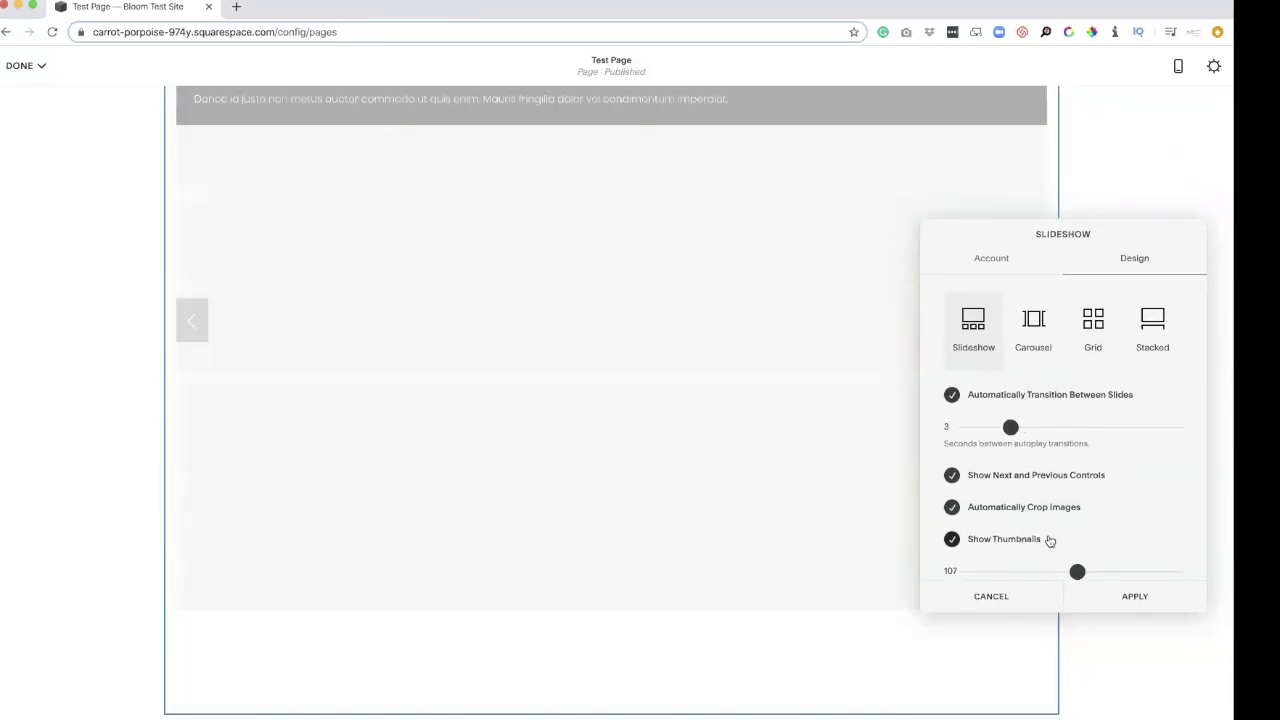
- Try turning off the slideshow's captions and turn them back on
scroll(1050, 537, "down", 3)
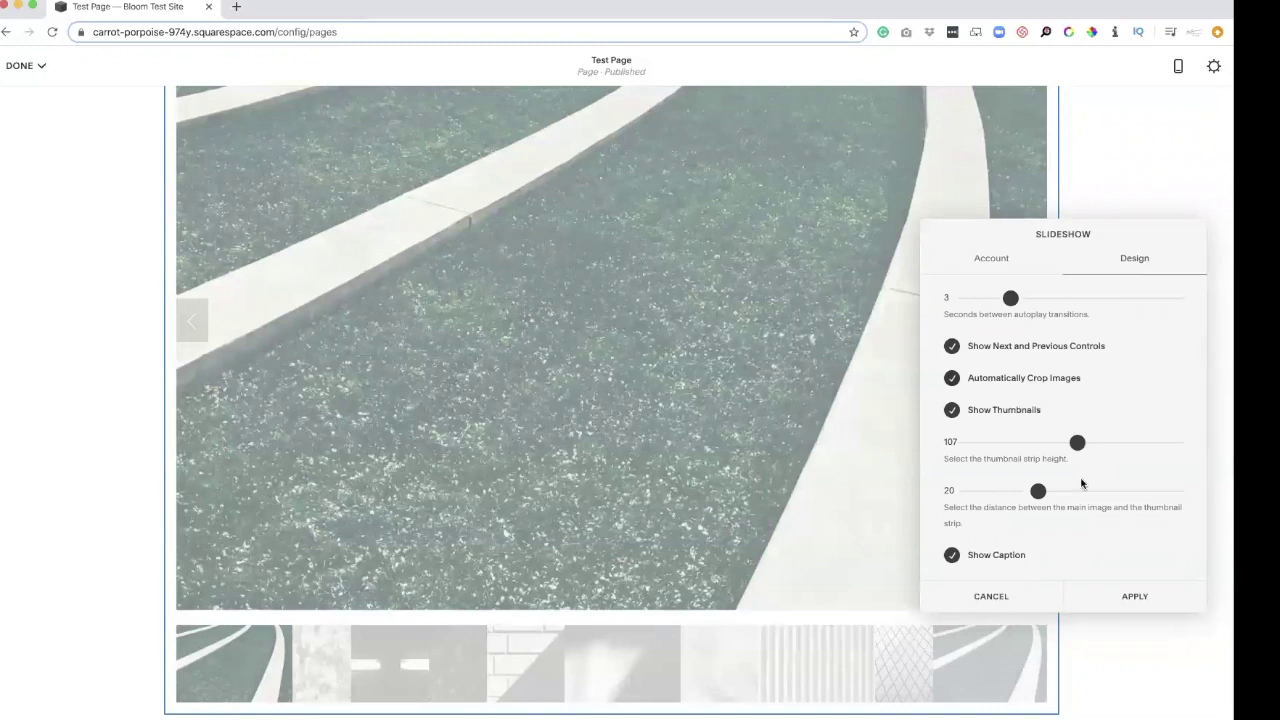
scroll(1081, 484, "down", 4)
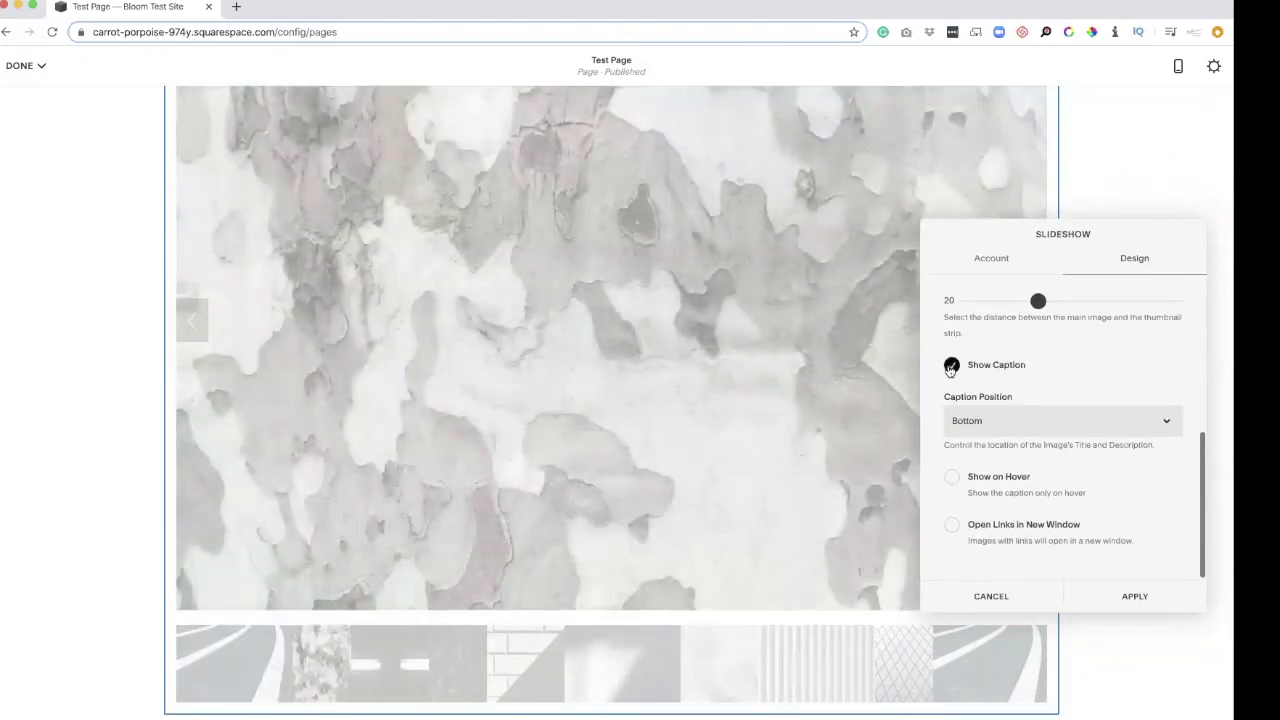
left_click(952, 365)
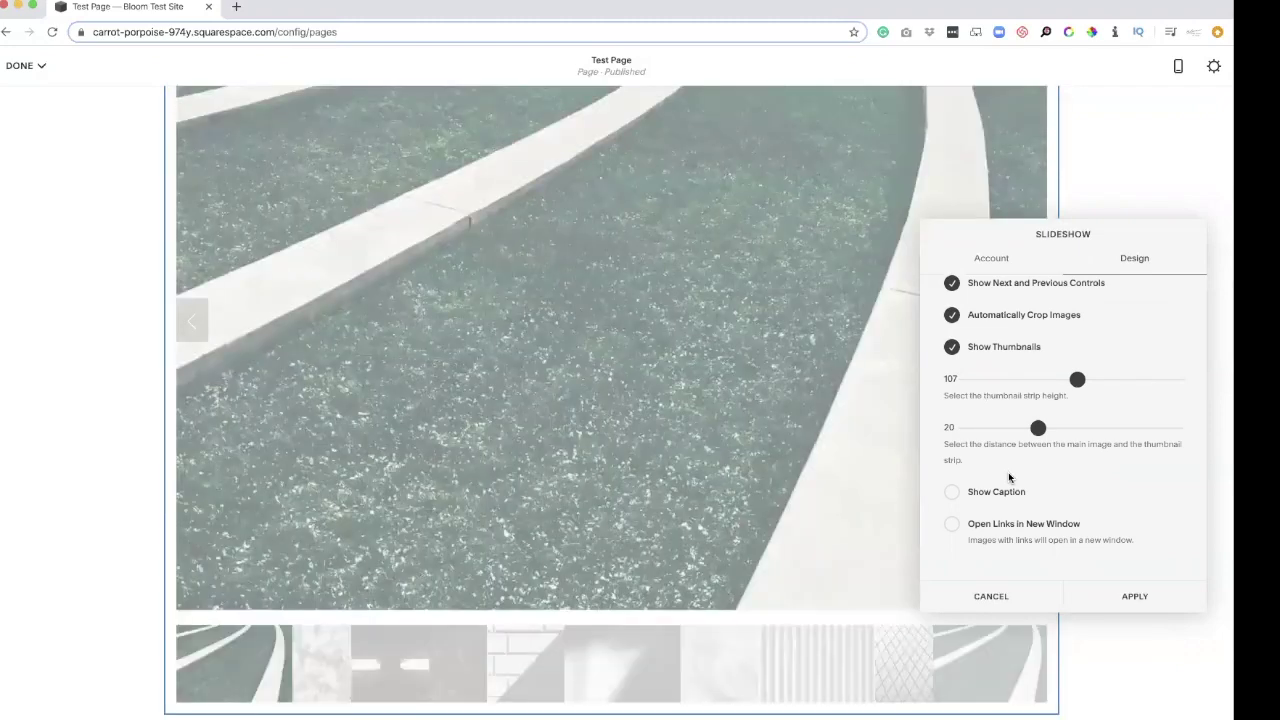
left_click(970, 496)
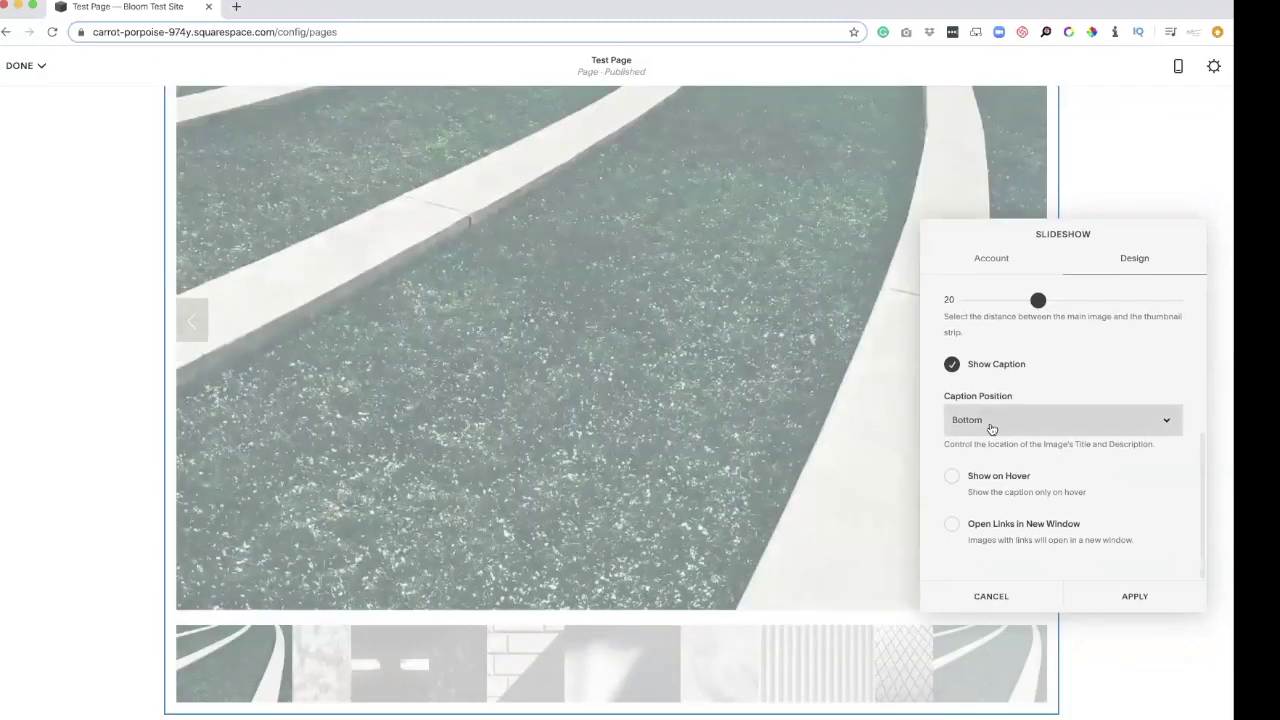
- Show the slideshow's bottom captions only on hover, open links in a new window, and apply the block settings
left_click(994, 422)
left_click(974, 480)
left_click(955, 477)
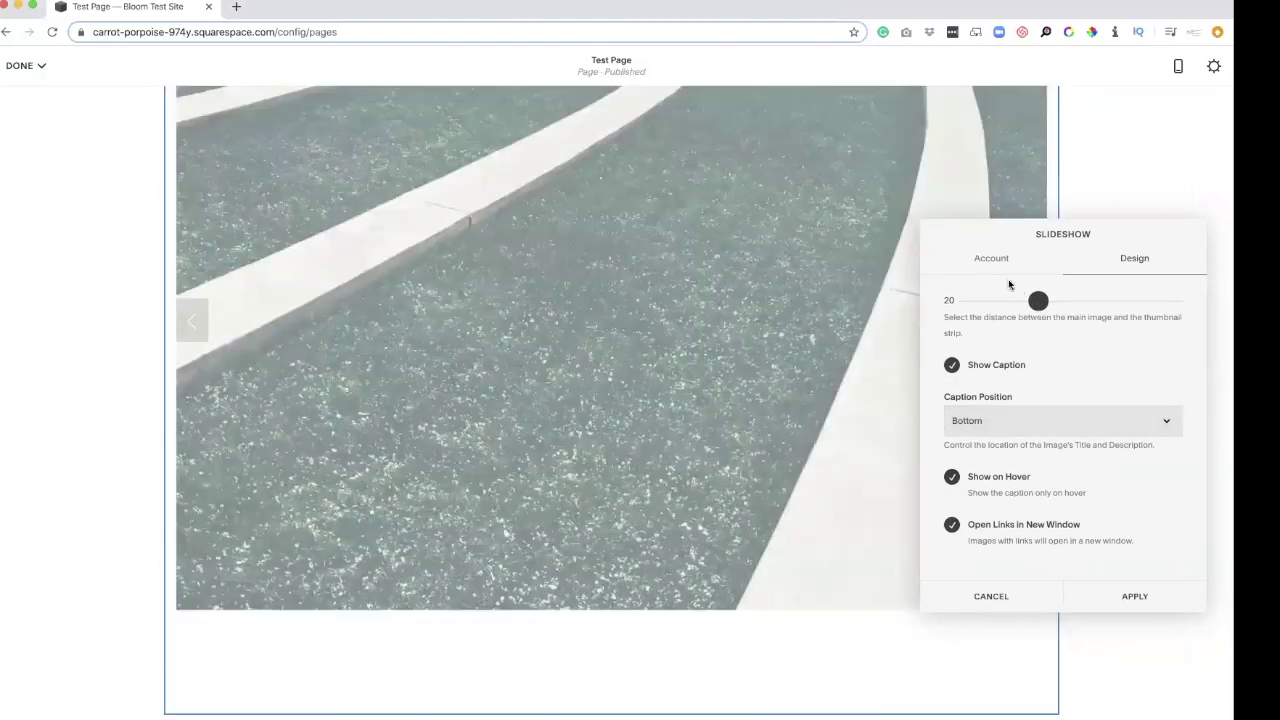
left_click(999, 272)
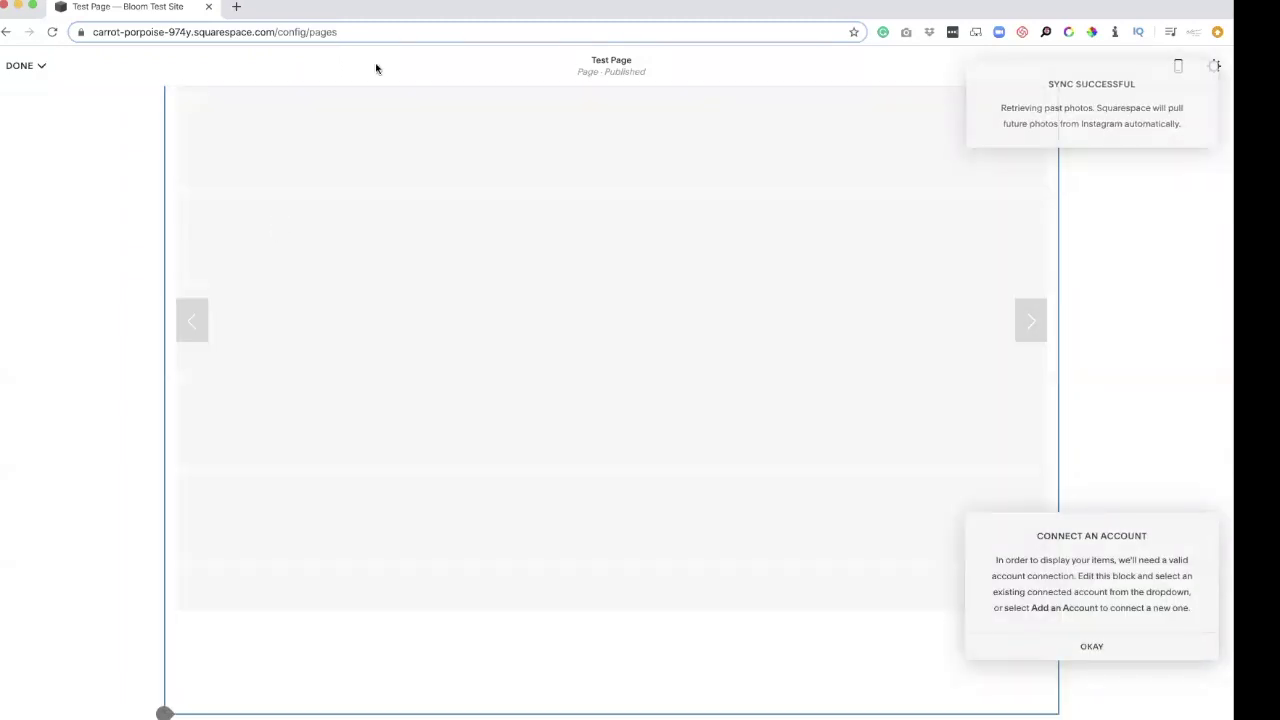
left_click(1092, 646)
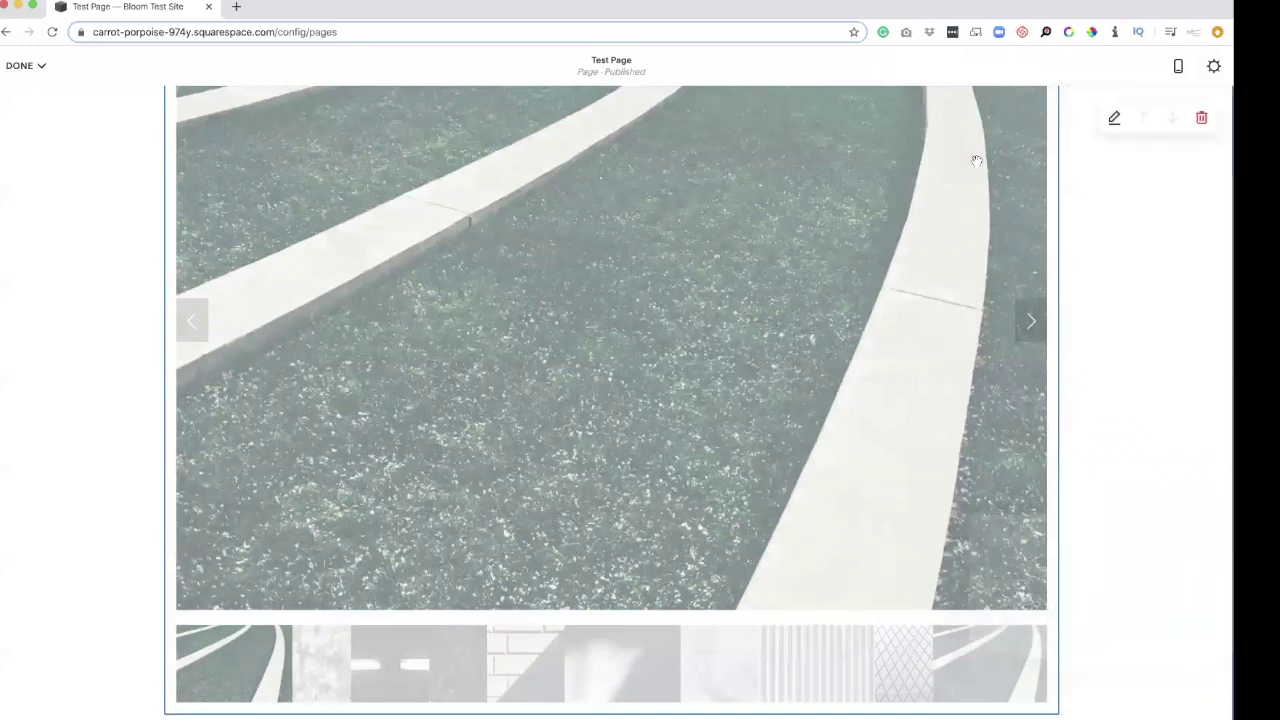
- Open the content block list above the Instagram slideshow and browse to the social blocks
scroll(600, 175, "up", 3)
left_click(165, 252)
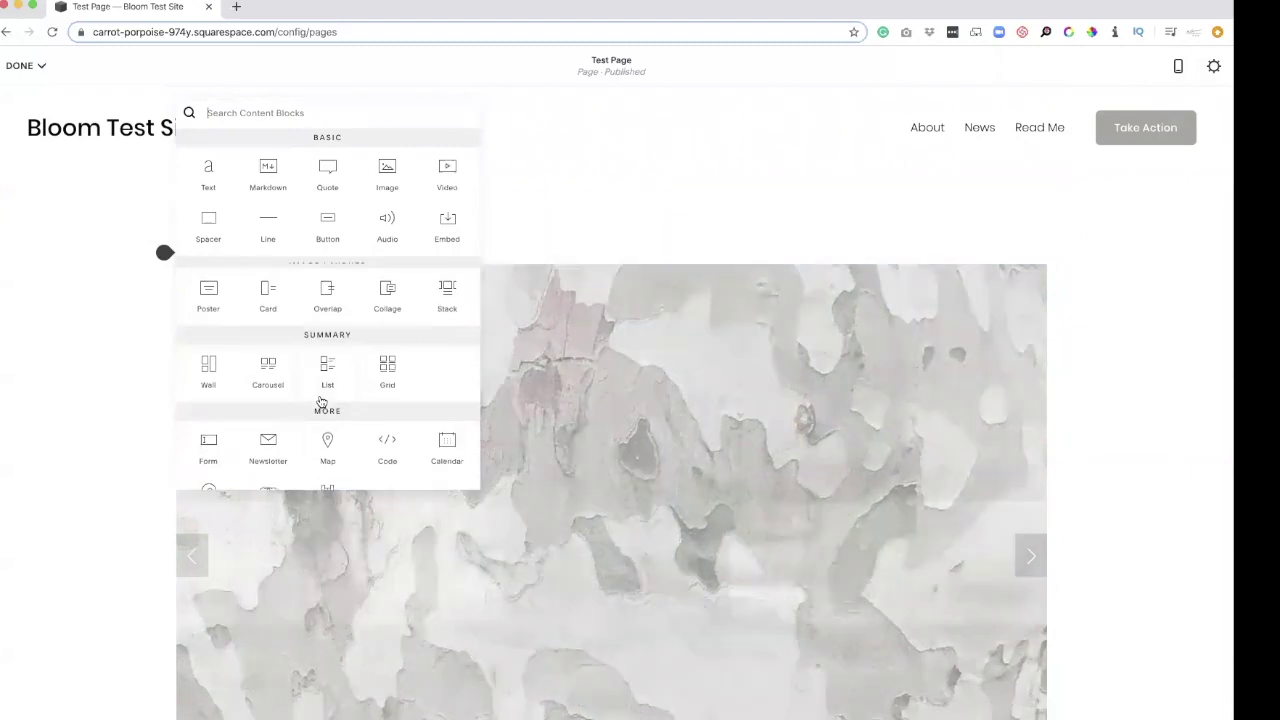
scroll(321, 401, "down", 10)
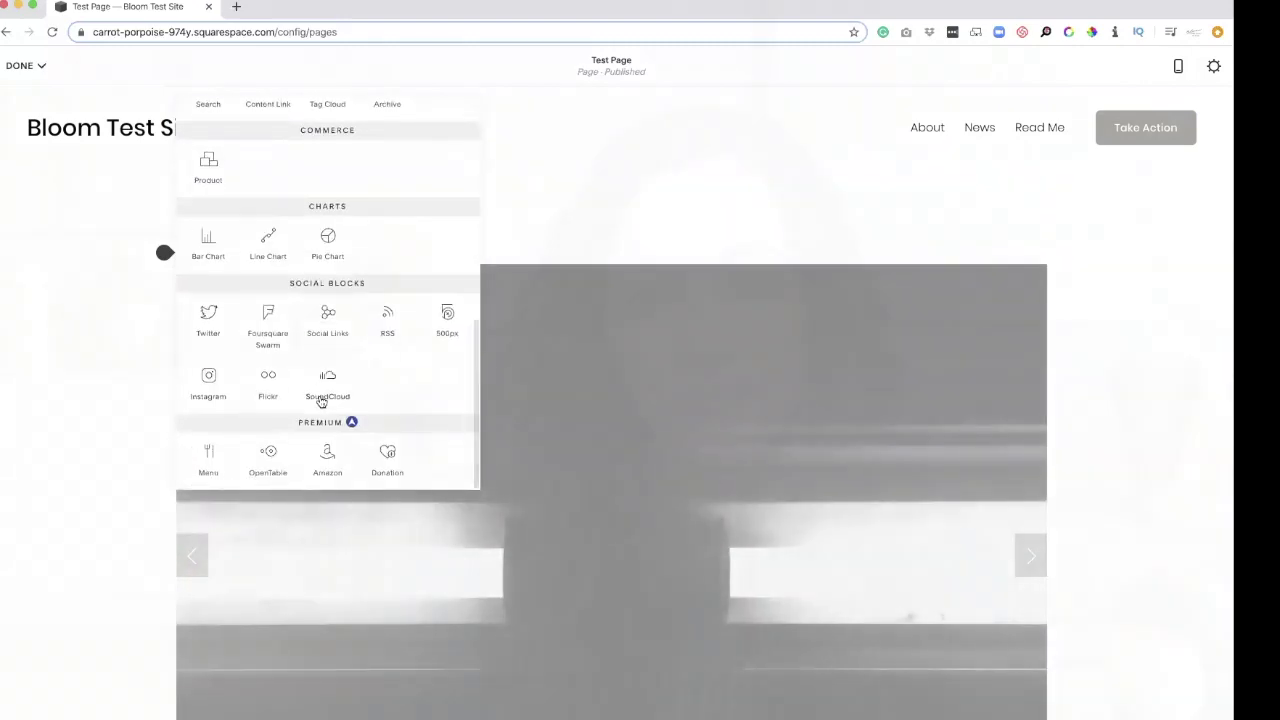